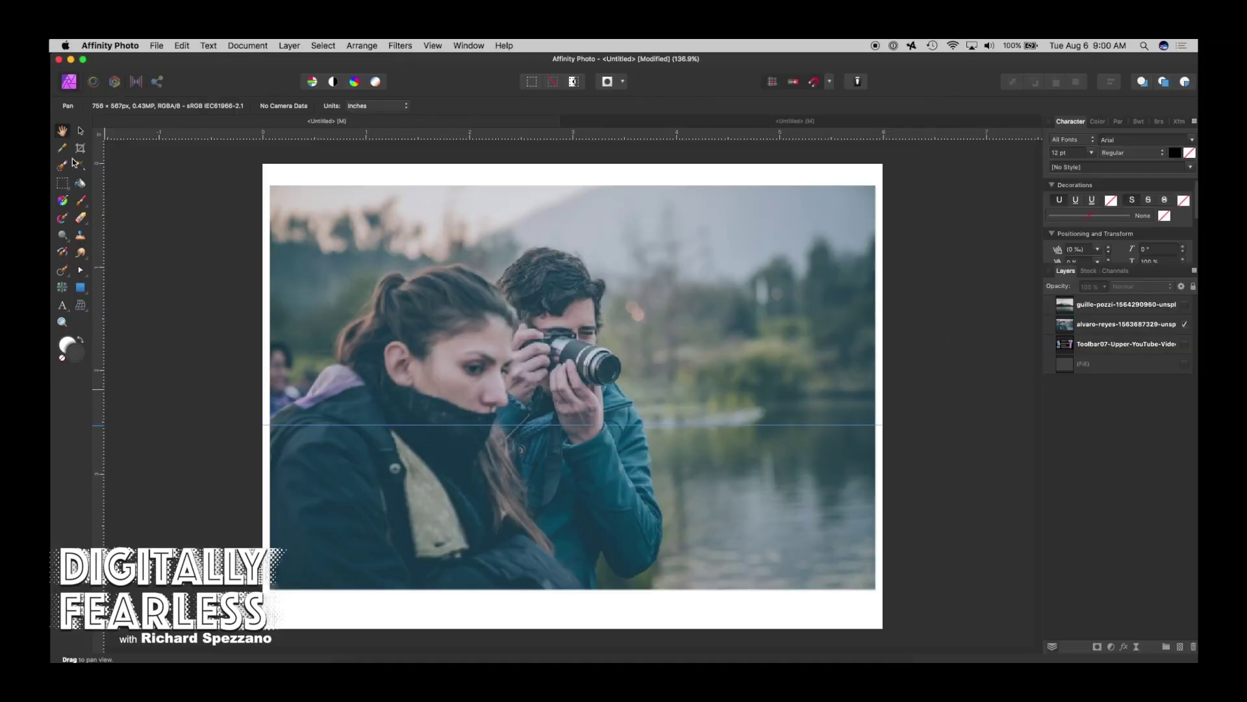
Duplicate the lake photo layer with Cmd+J
{"action": "left_click", "coordinate": [81, 130]}
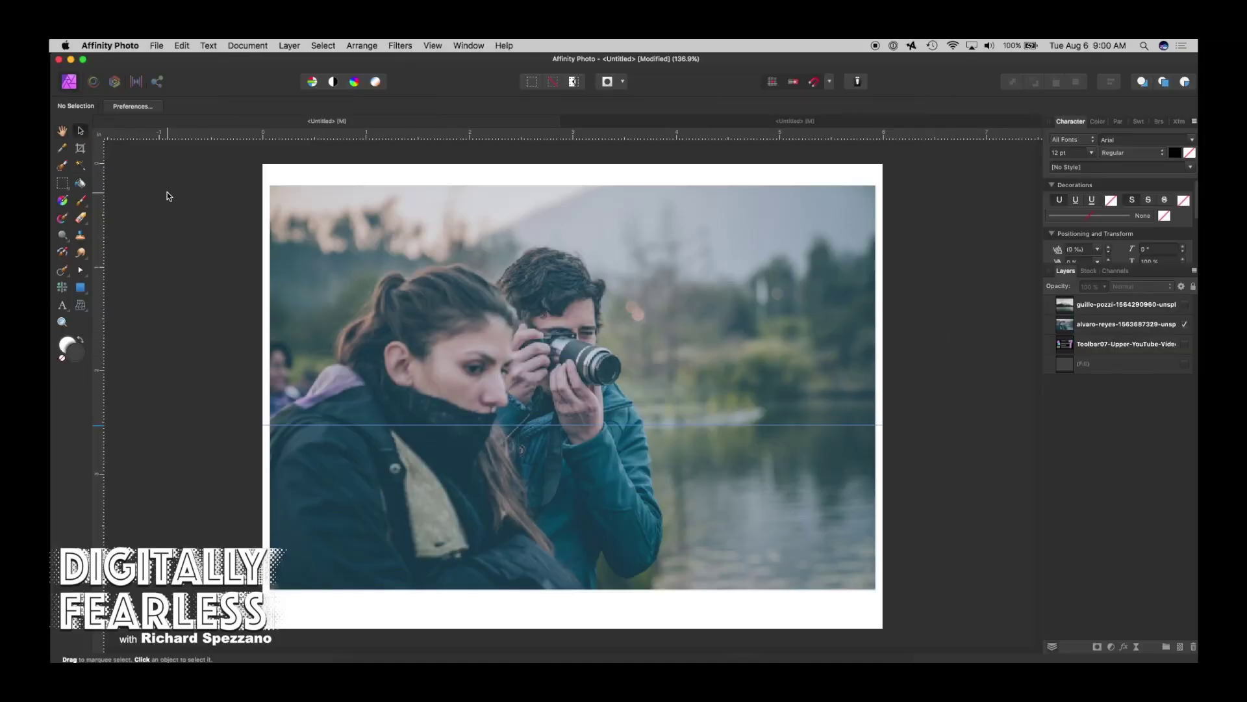
{"action": "key", "text": "h"}
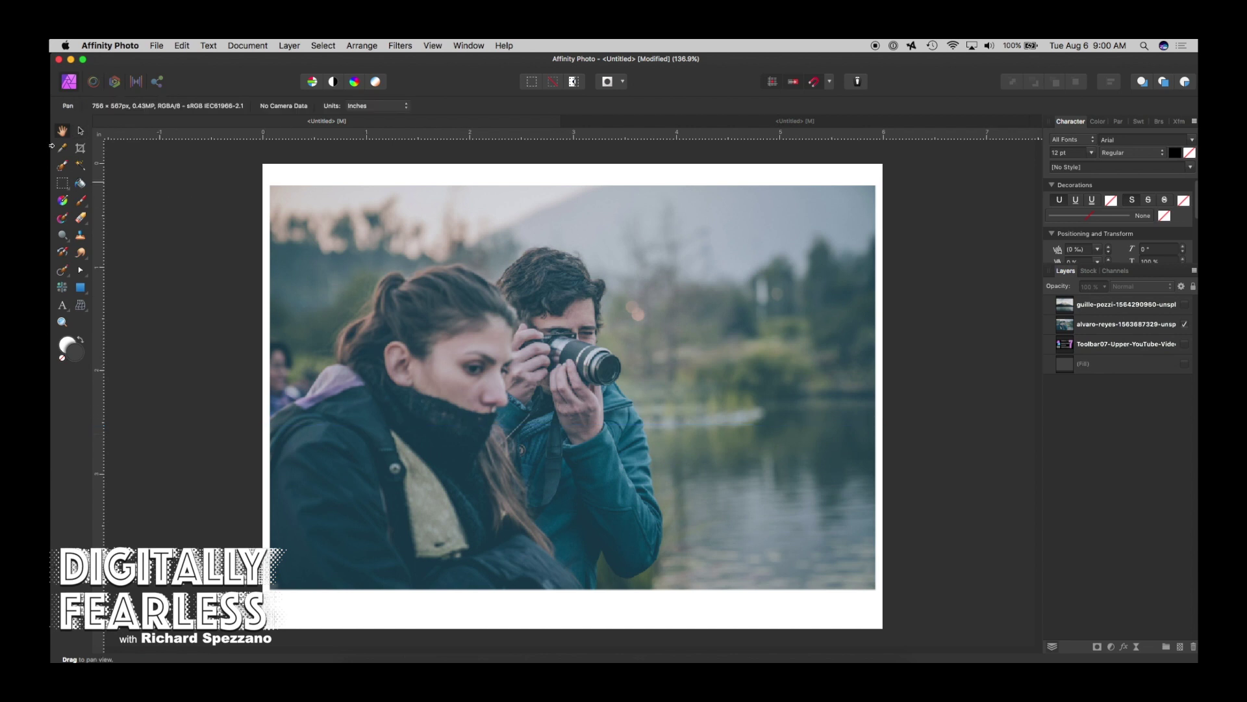
{"action": "left_click", "coordinate": [81, 132]}
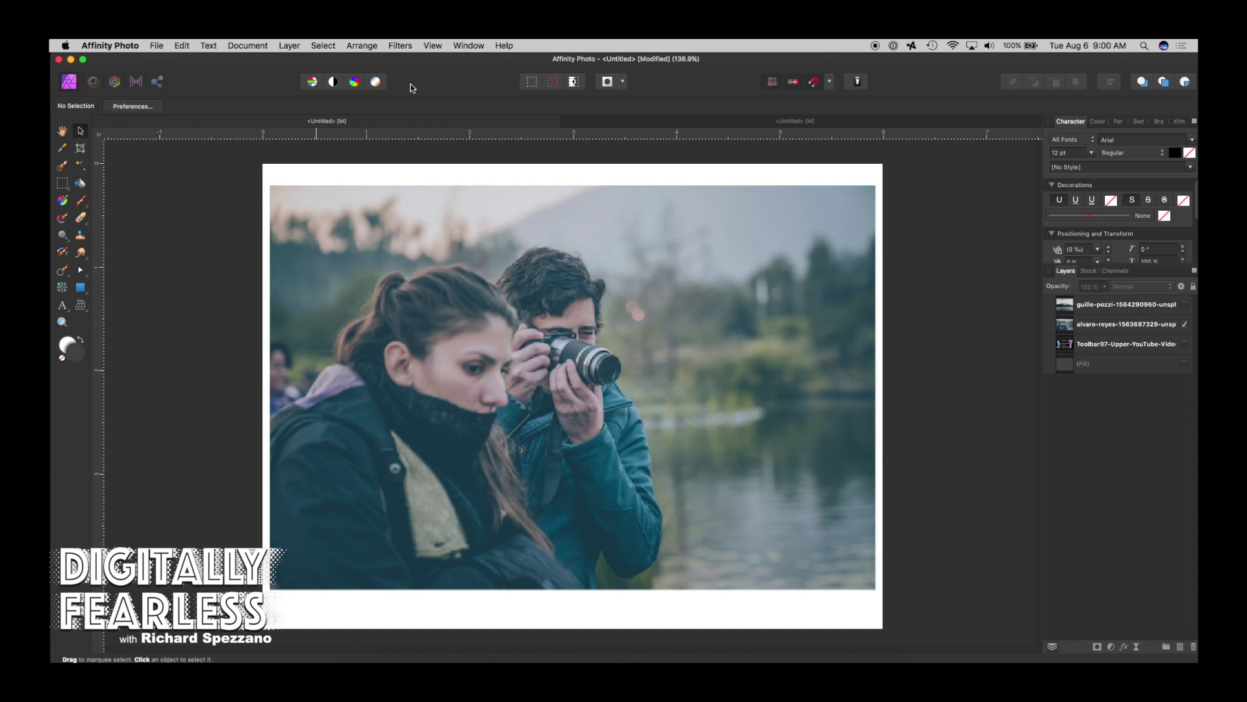
{"action": "left_click", "coordinate": [1065, 328]}
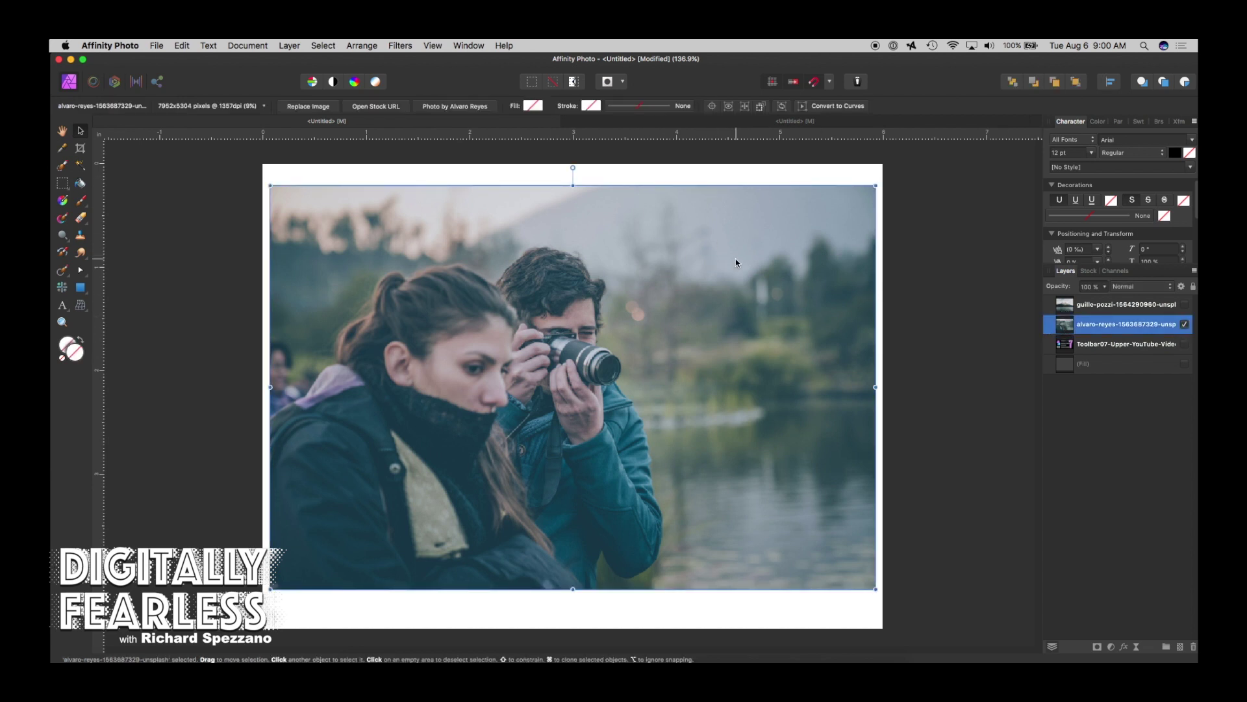
{"action": "key", "text": "super+j"}
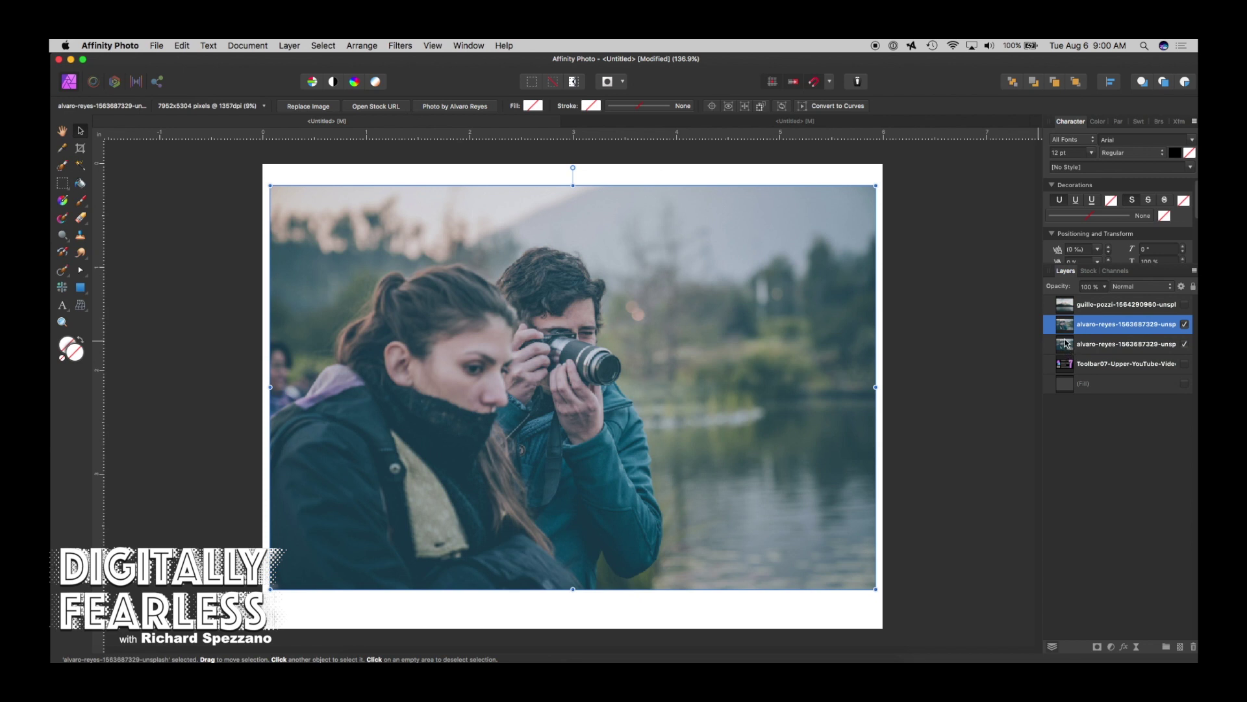
Apply Auto Levels to the photo copy and compare it with the original
{"action": "left_click", "coordinate": [312, 83]}
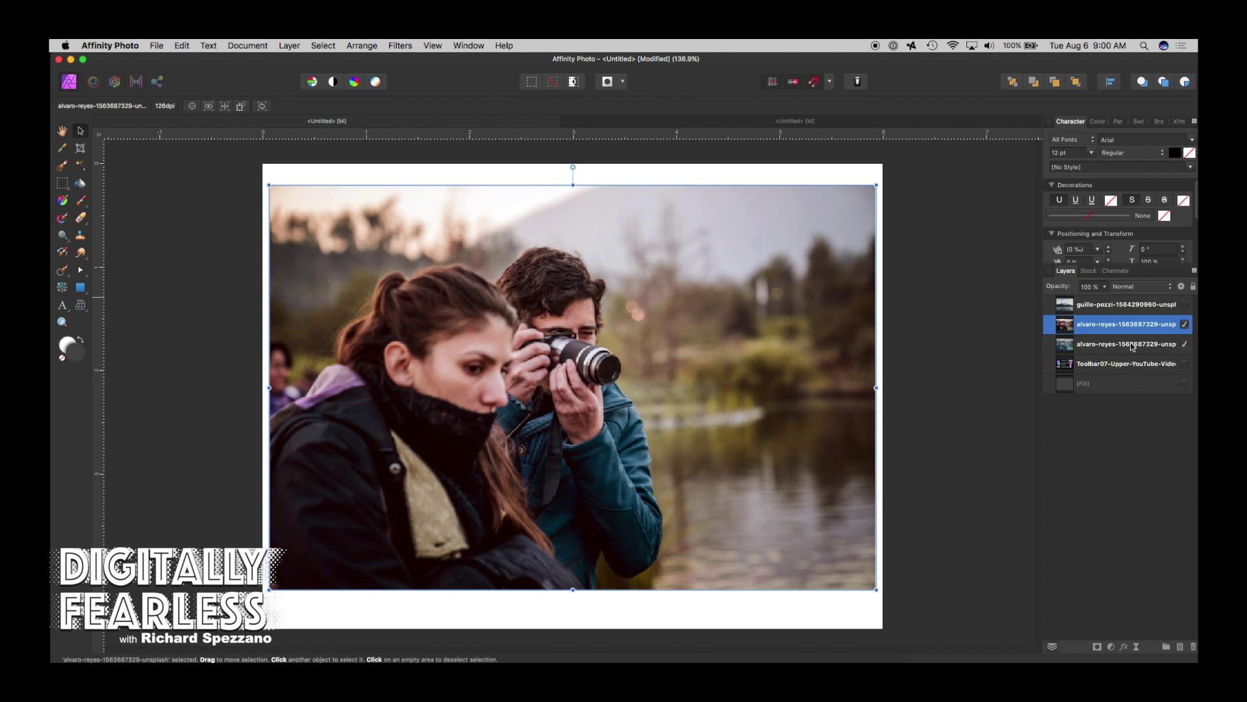
{"action": "left_click", "coordinate": [1185, 326]}
{"action": "left_click", "coordinate": [1185, 325]}
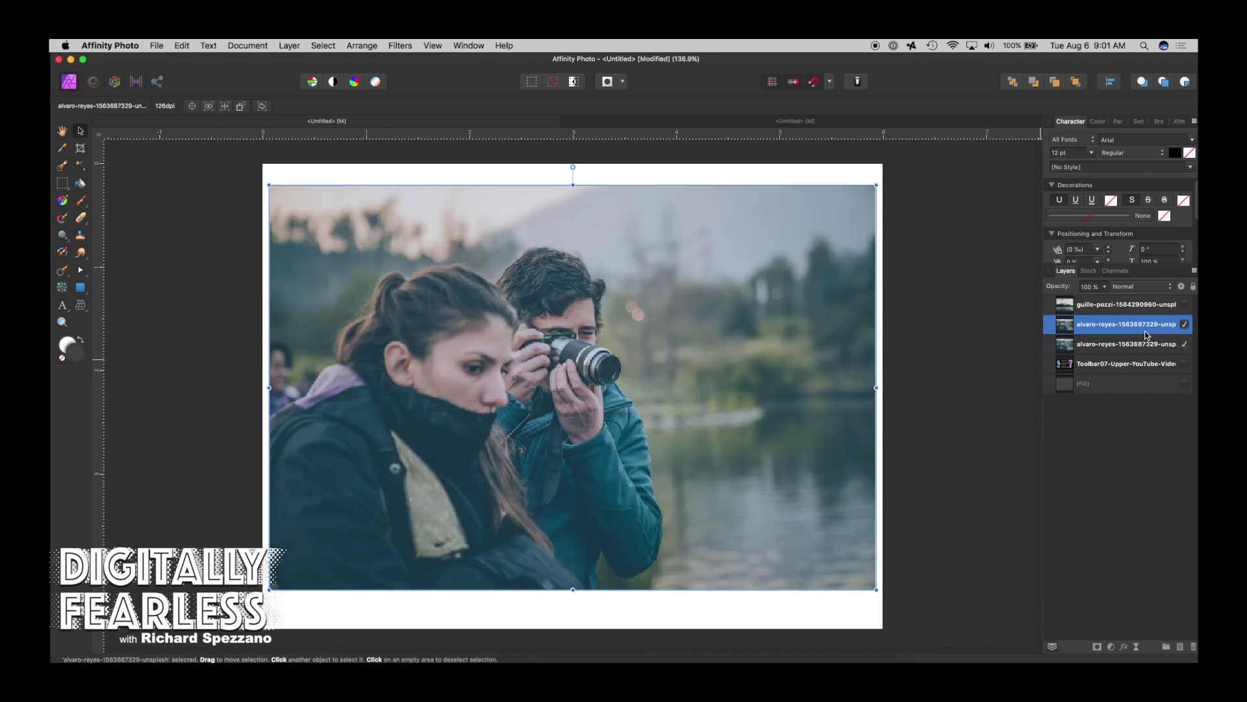
Try Auto Contrast on the copy, compare before and after, undo it, and open the adjustments list
{"action": "left_click", "coordinate": [334, 82]}
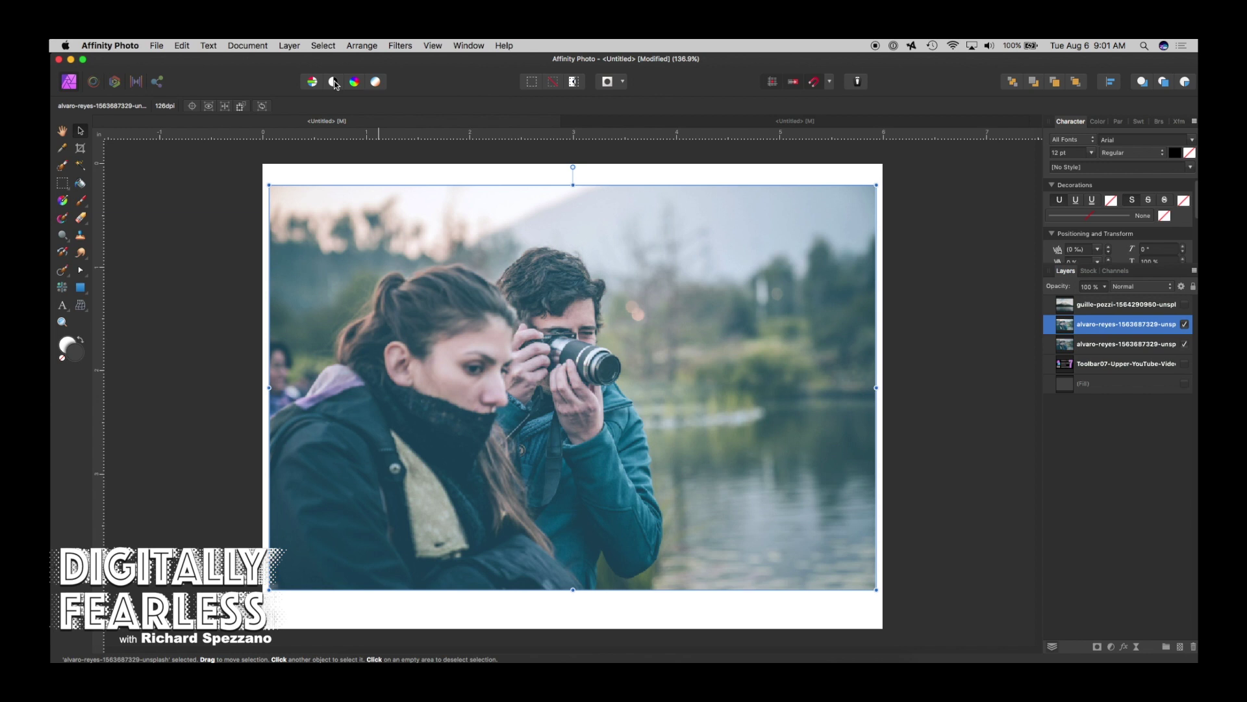
{"action": "left_click", "coordinate": [1184, 324]}
{"action": "left_click", "coordinate": [1185, 325]}
{"action": "left_click", "coordinate": [1185, 324]}
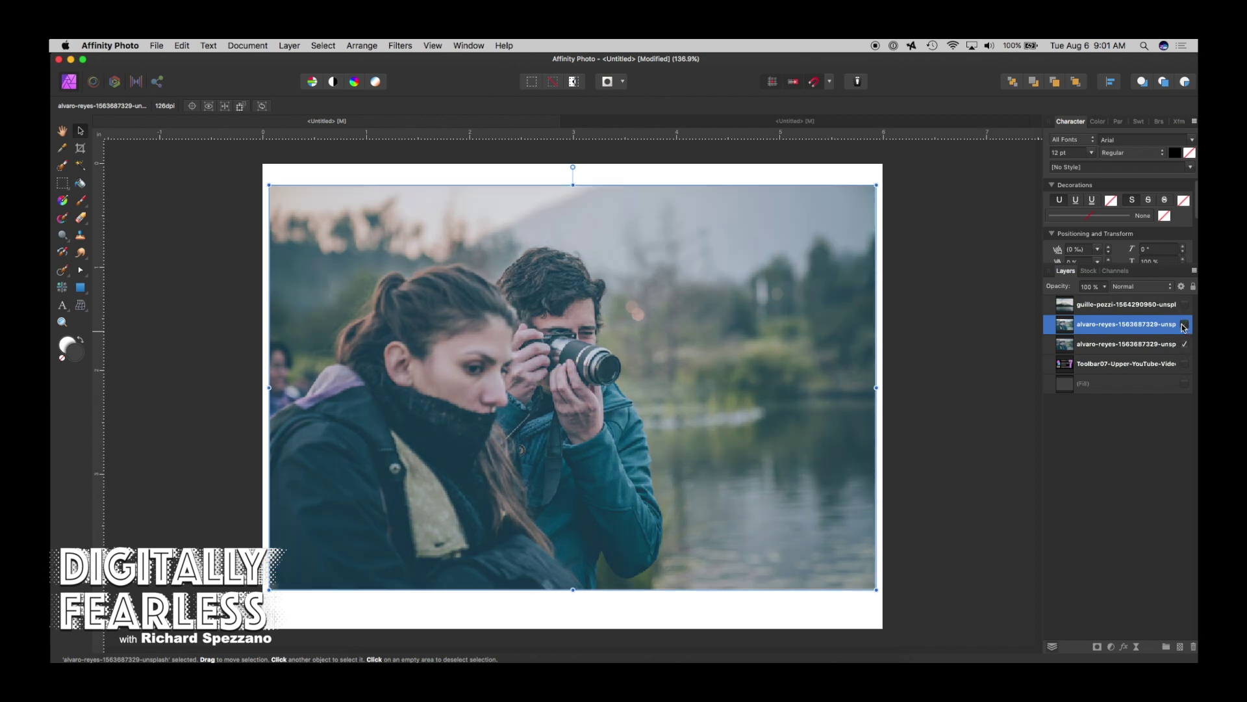
{"action": "left_click", "coordinate": [1185, 325]}
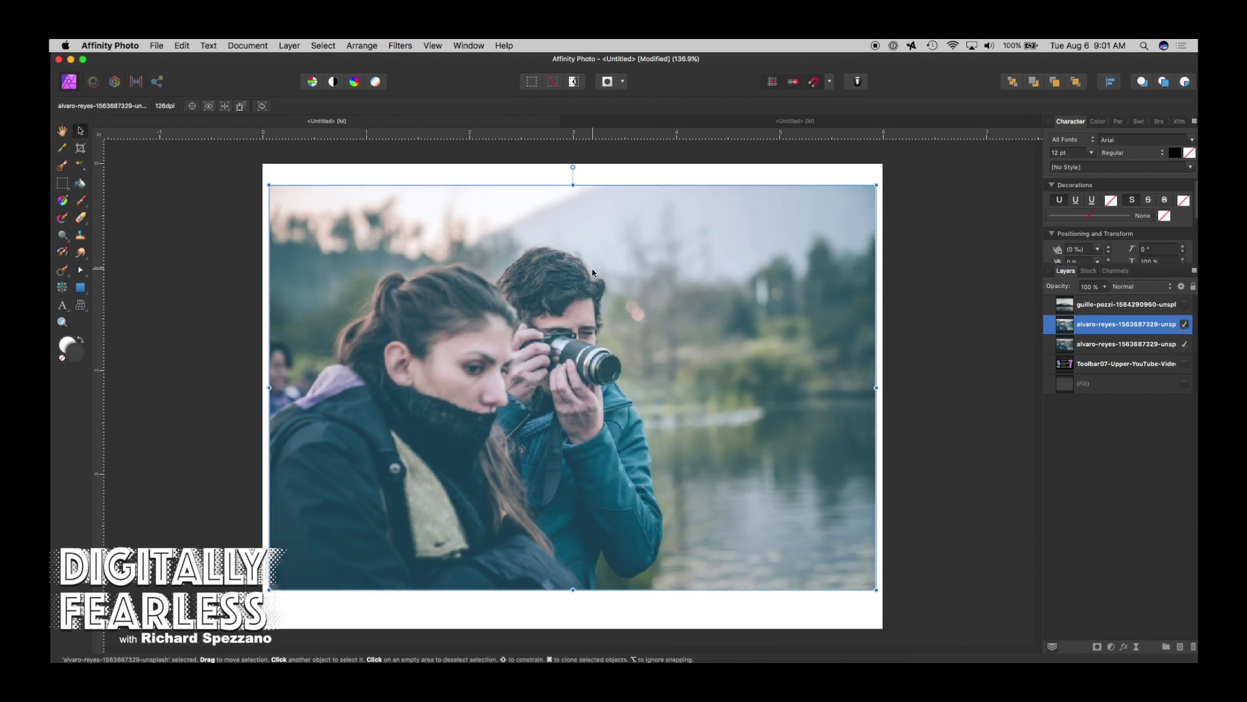
{"action": "key", "text": "super+z"}
{"action": "key", "text": "super+z"}
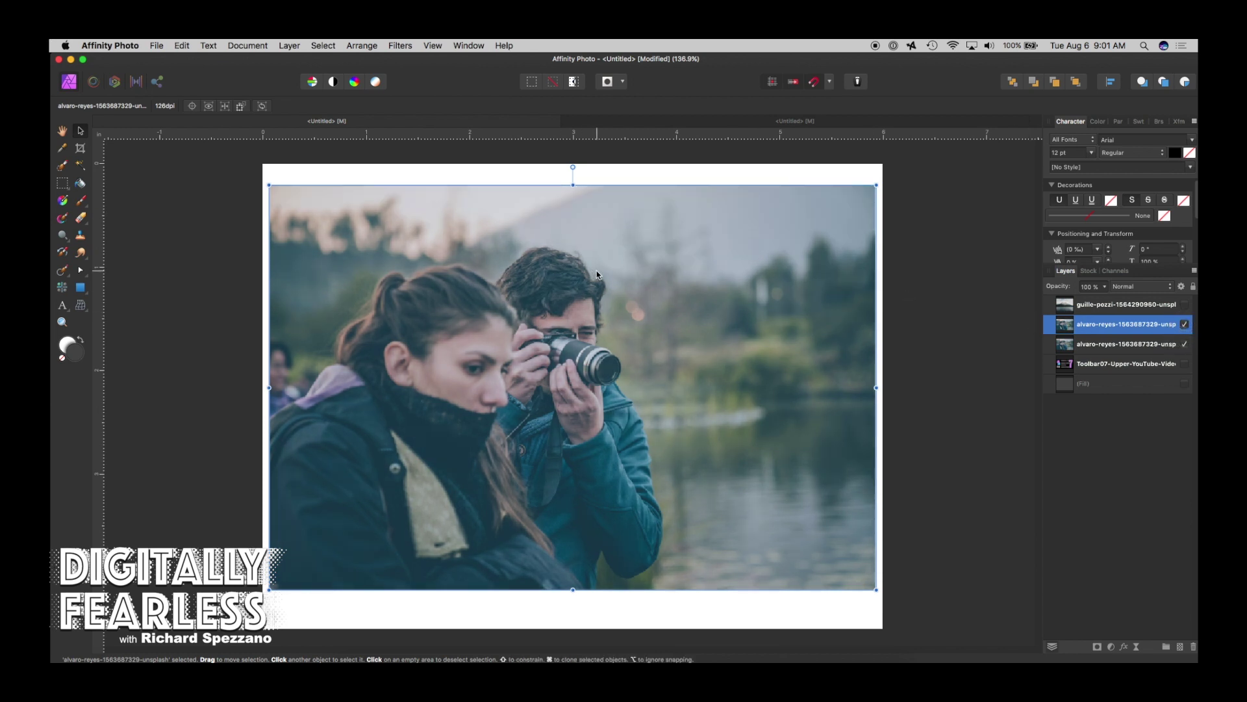
{"action": "left_click", "coordinate": [1113, 648]}
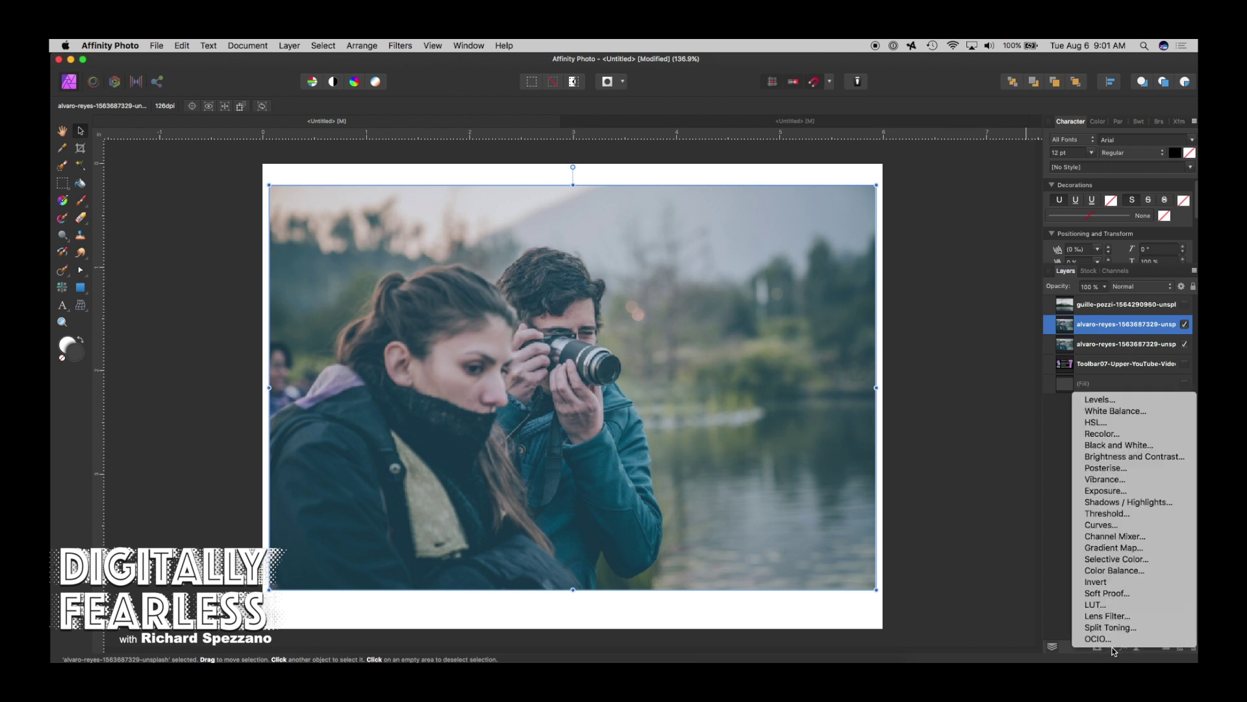
{"action": "left_click", "coordinate": [1123, 458]}
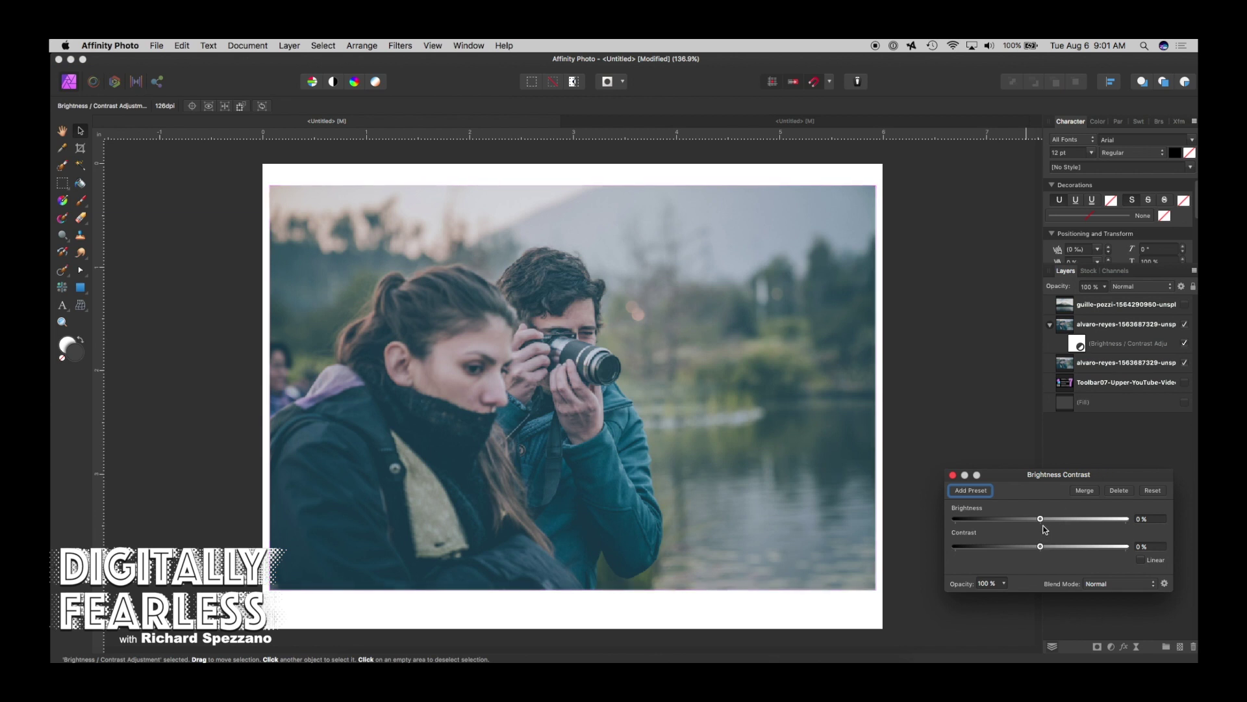
{"action": "mouse_move", "coordinate": [1043, 518]}
{"action": "left_mouse_down"}
{"action": "mouse_move", "coordinate": [1059, 518]}
{"action": "mouse_move", "coordinate": [1025, 548]}
{"action": "mouse_move", "coordinate": [1003, 547]}
{"action": "mouse_move", "coordinate": [1098, 546]}
{"action": "mouse_move", "coordinate": [1053, 518]}
{"action": "left_mouse_up"}
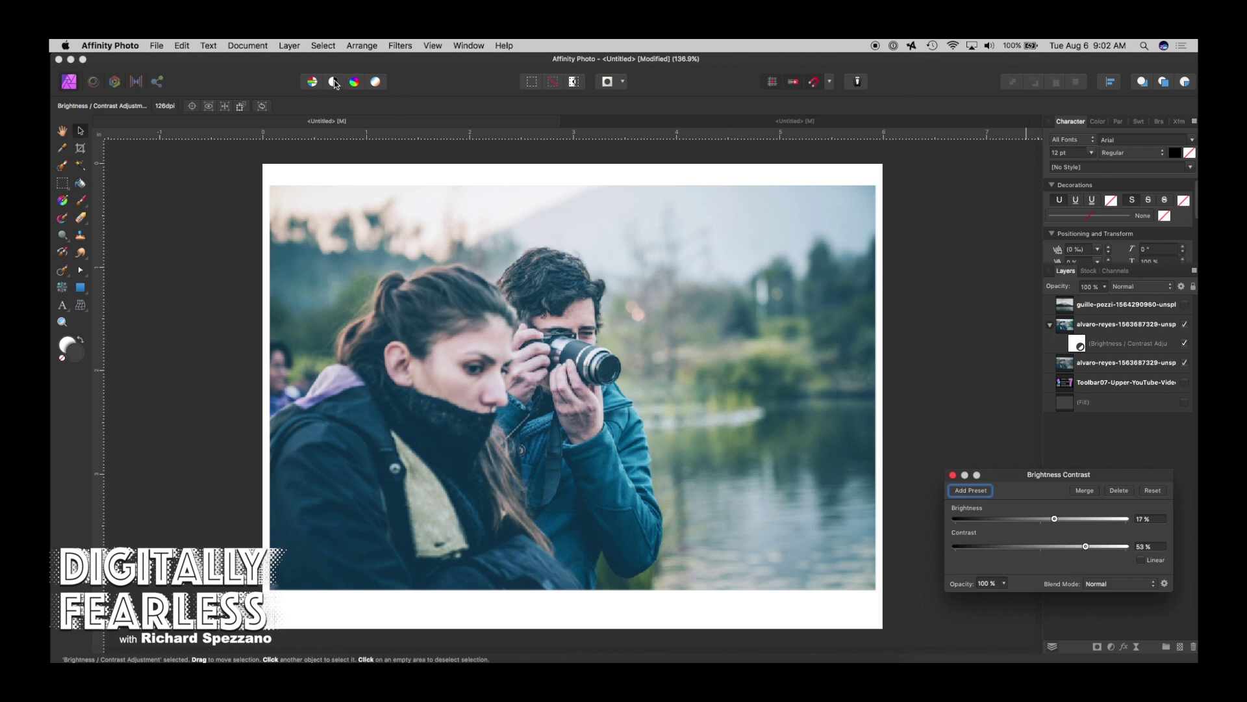
{"action": "left_click", "coordinate": [1119, 490]}
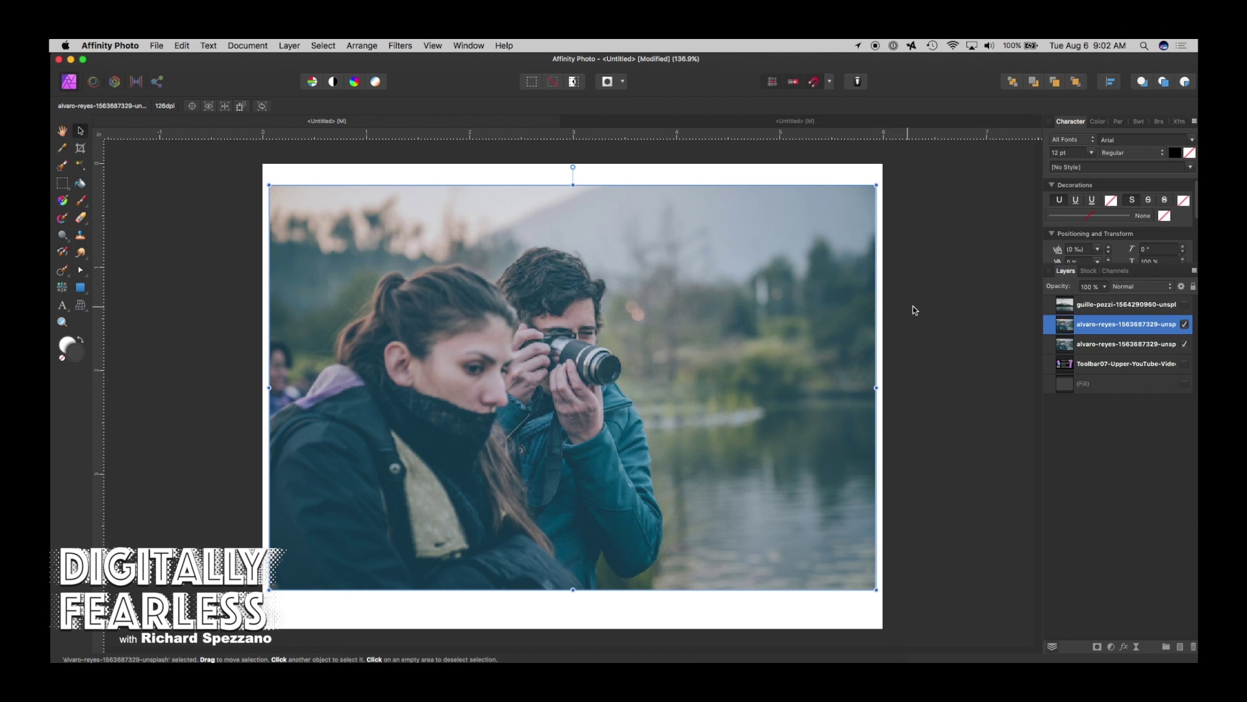
{"action": "left_click", "coordinate": [1113, 647]}
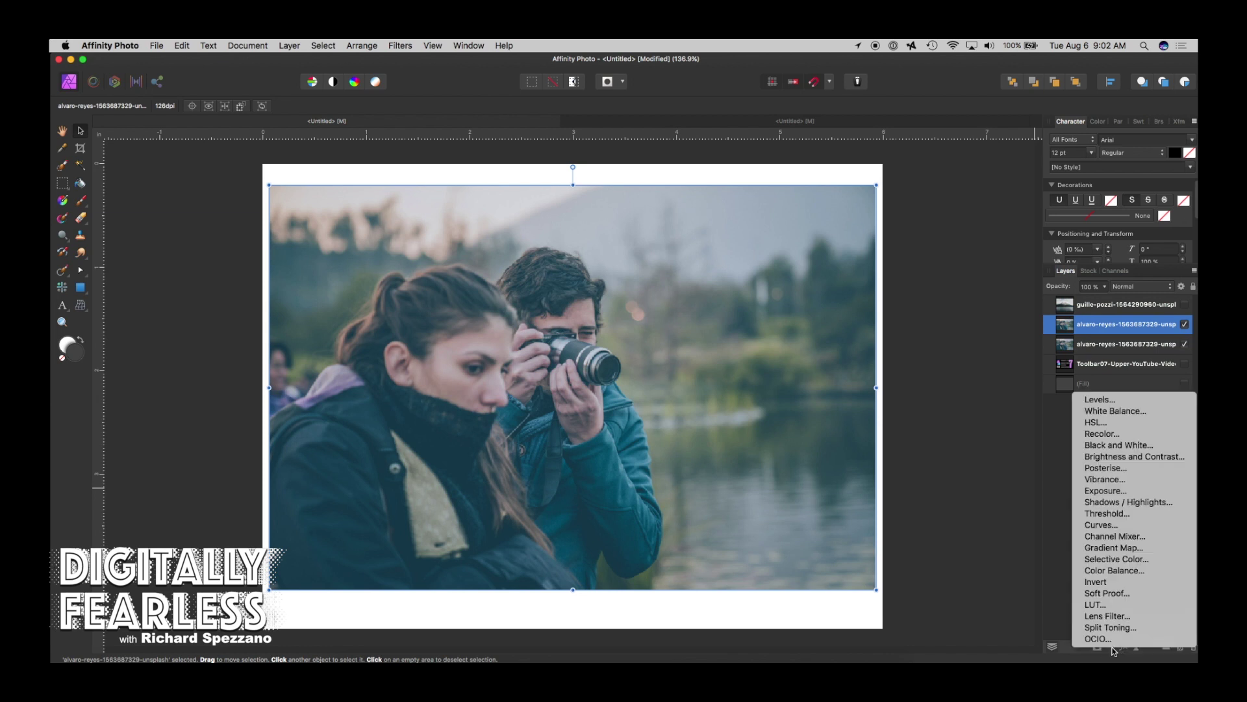
Add a Color Balance adjustment shifting midtones toward red and along magenta-green
{"action": "left_click", "coordinate": [1109, 572]}
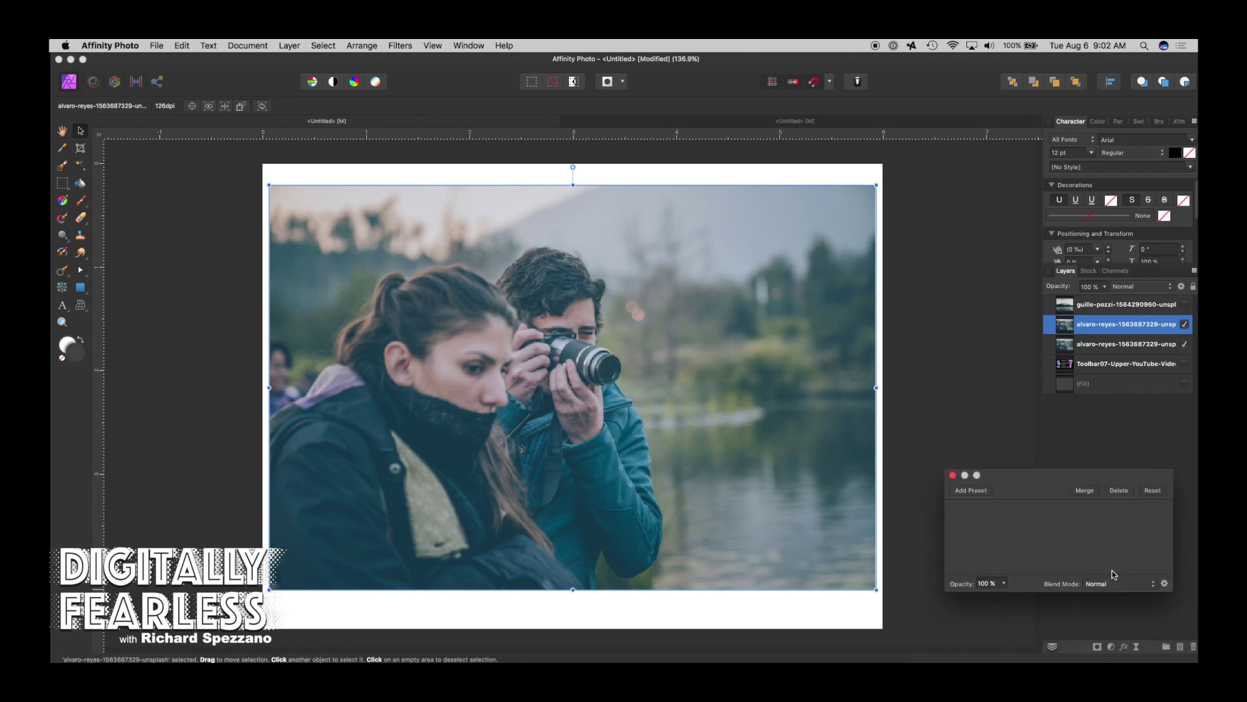
{"action": "left_click", "coordinate": [1040, 500]}
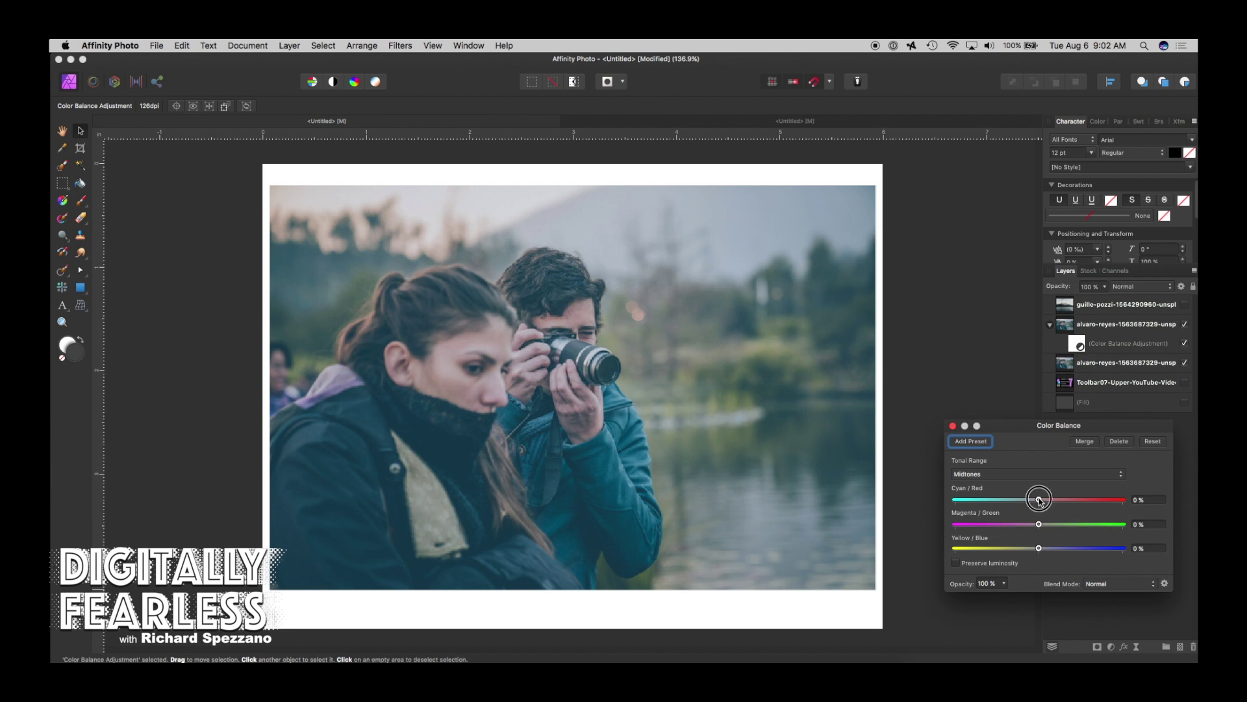
{"action": "left_click", "coordinate": [1040, 499]}
{"action": "left_click_drag", "start_coordinate": [1039, 499], "coordinate": [1106, 500]}
{"action": "left_click_drag", "start_coordinate": [1040, 525], "coordinate": [1032, 554]}
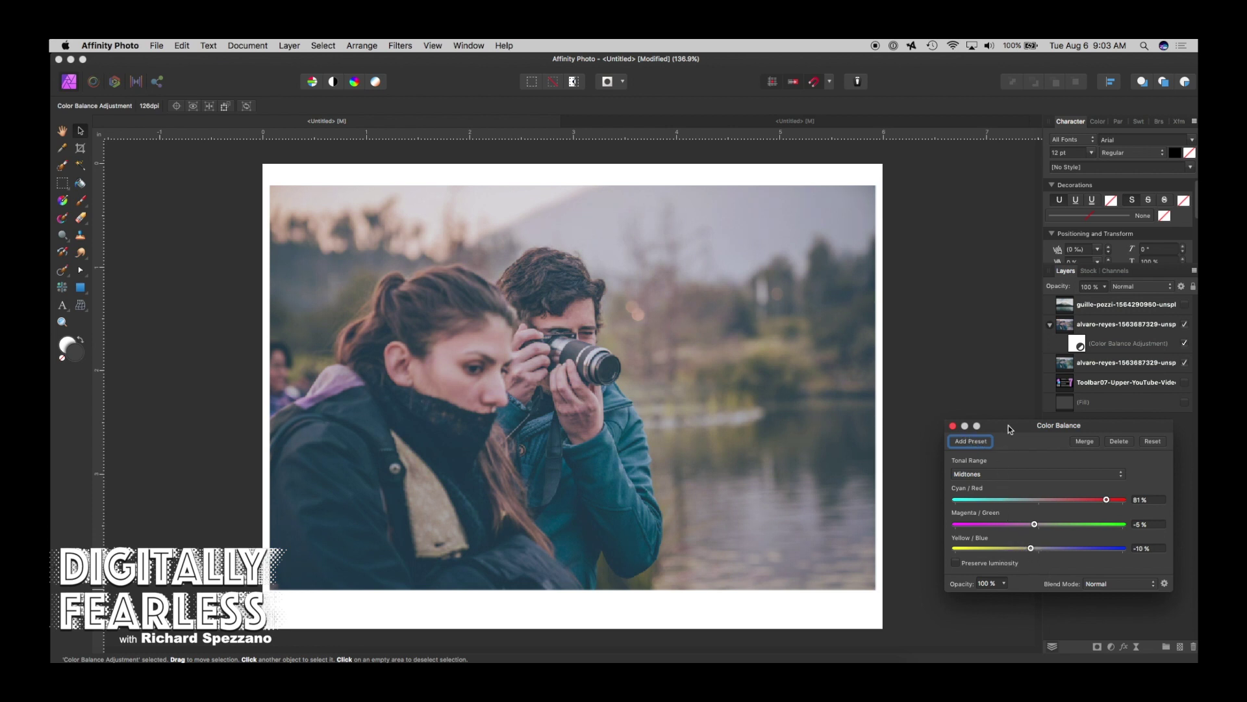
{"action": "left_click_drag", "start_coordinate": [1008, 425], "coordinate": [880, 385]}
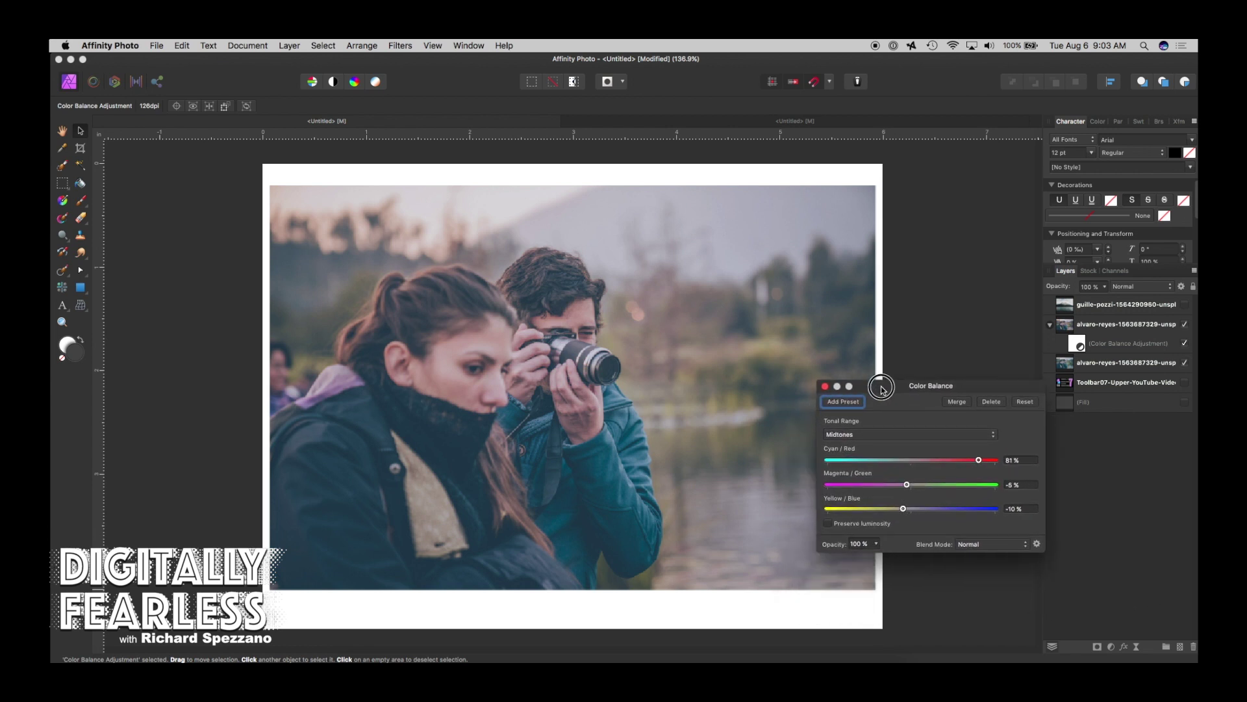
{"action": "left_click", "coordinate": [825, 386]}
Compare the photo with and without Color Balance, then delete the adjustment
{"action": "left_click", "coordinate": [1185, 344]}
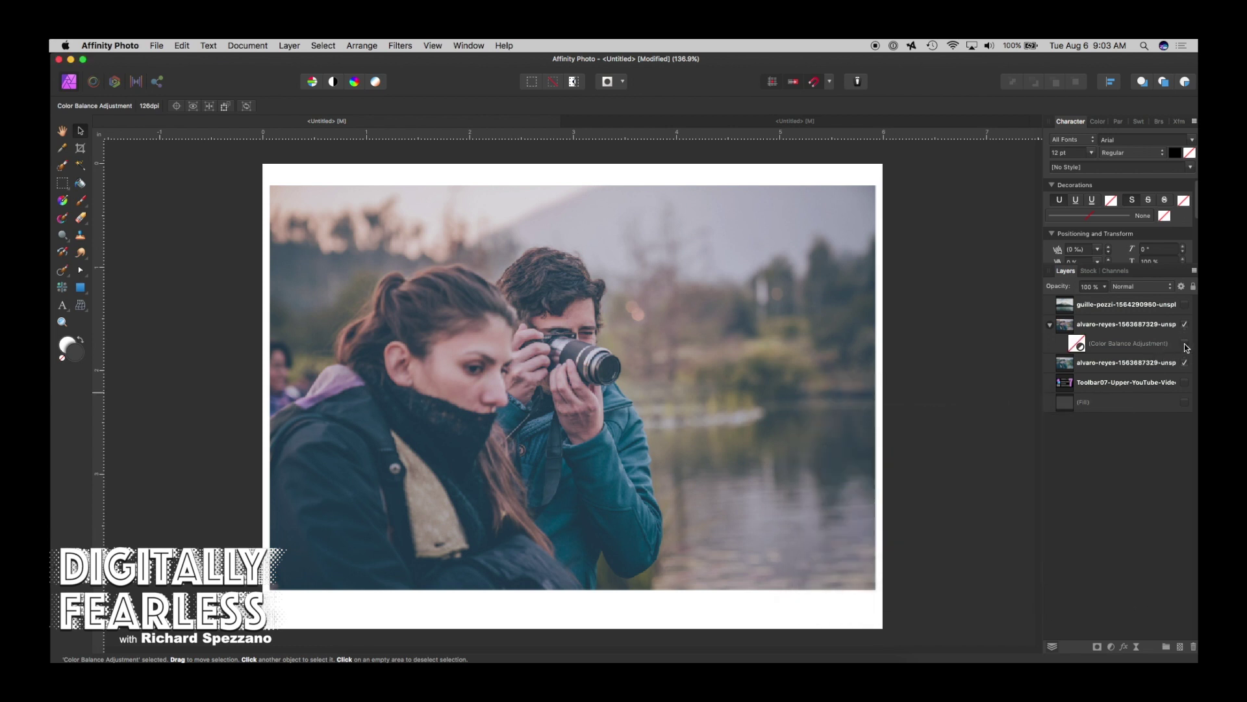
{"action": "left_click", "coordinate": [1185, 344]}
{"action": "left_click", "coordinate": [1185, 345]}
{"action": "left_click", "coordinate": [1185, 344]}
{"action": "left_click", "coordinate": [1185, 344]}
{"action": "left_click", "coordinate": [1185, 344]}
{"action": "left_click", "coordinate": [1078, 344]}
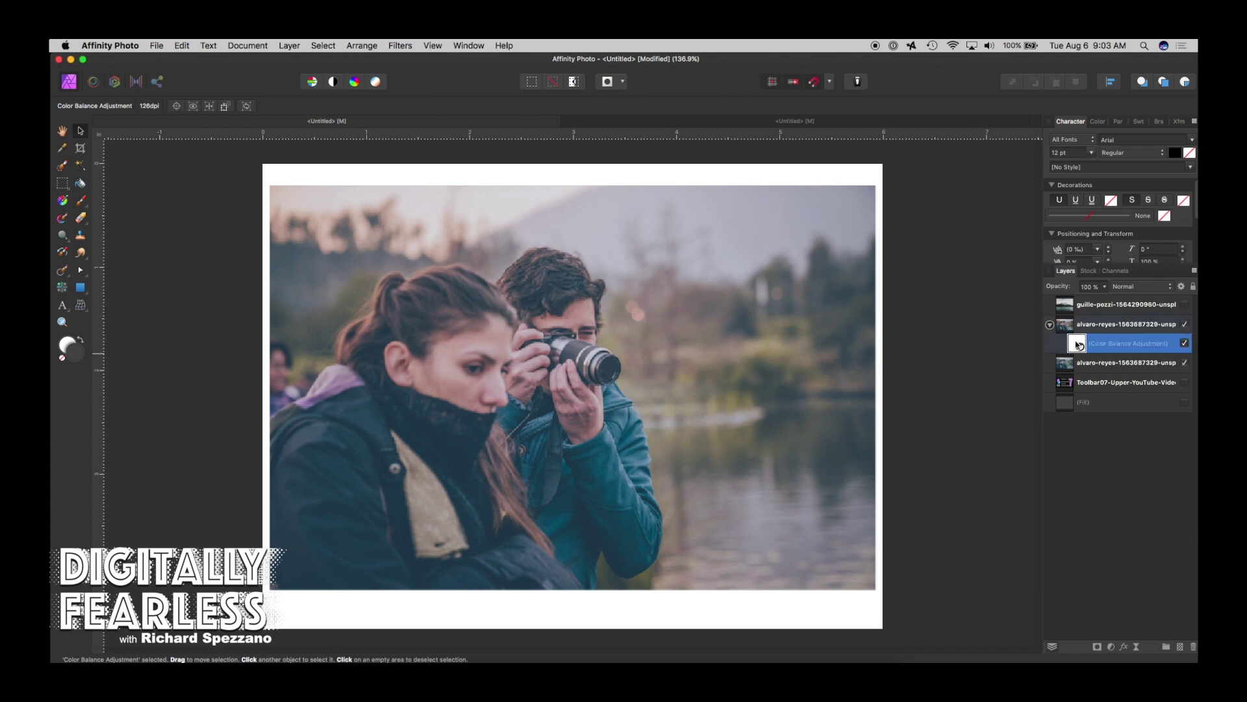
{"action": "key", "text": "Delete"}
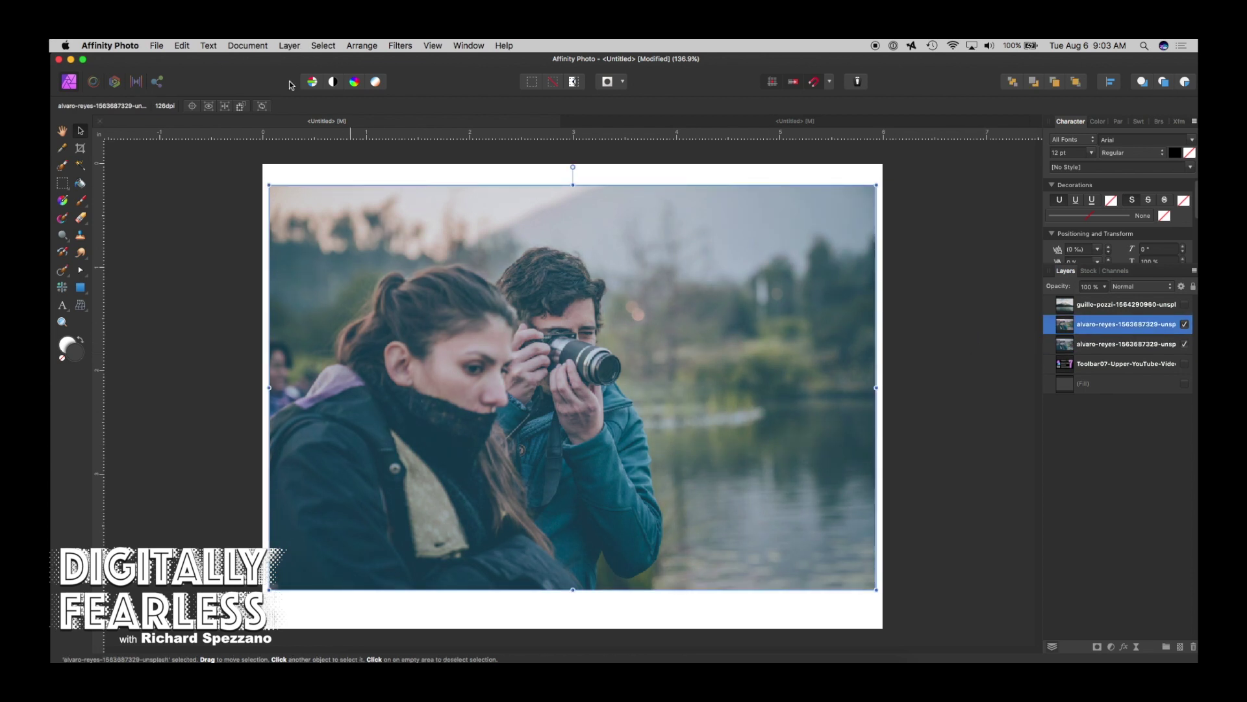
Apply Auto White Balance to the copy, deselect, and hide the original alvaro-reyes layer
{"action": "left_click", "coordinate": [377, 83]}
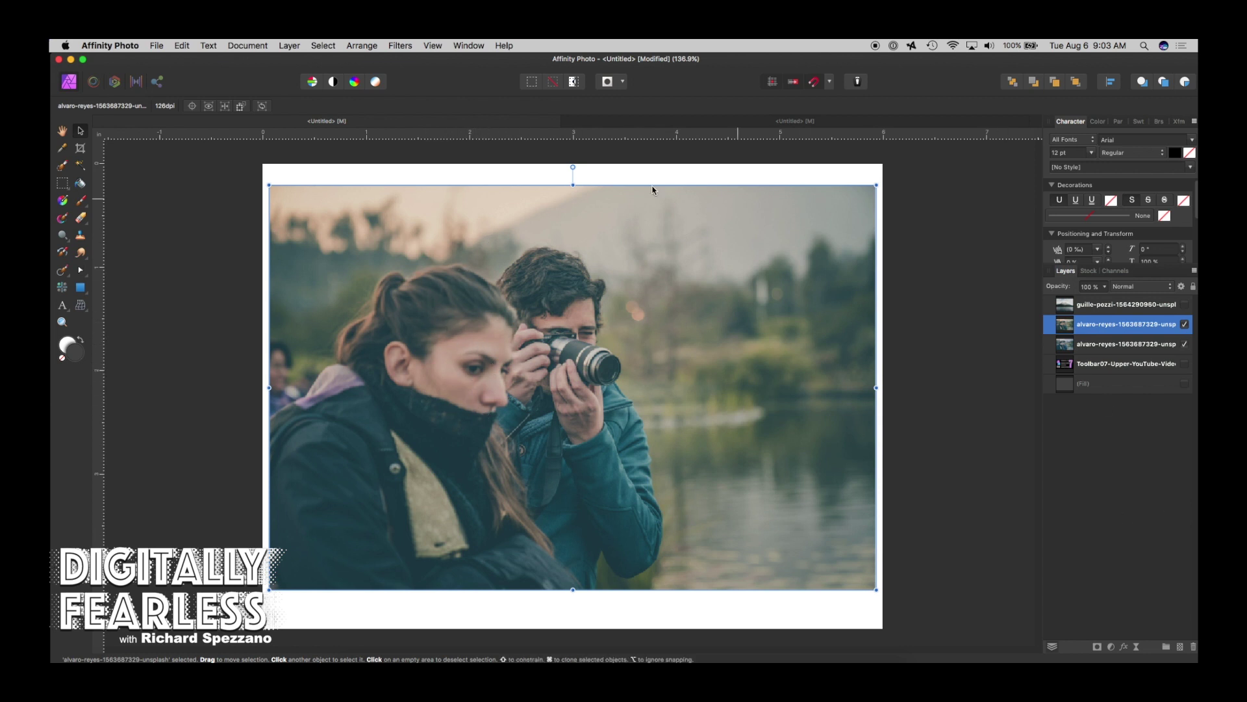
{"action": "key", "text": "super+d"}
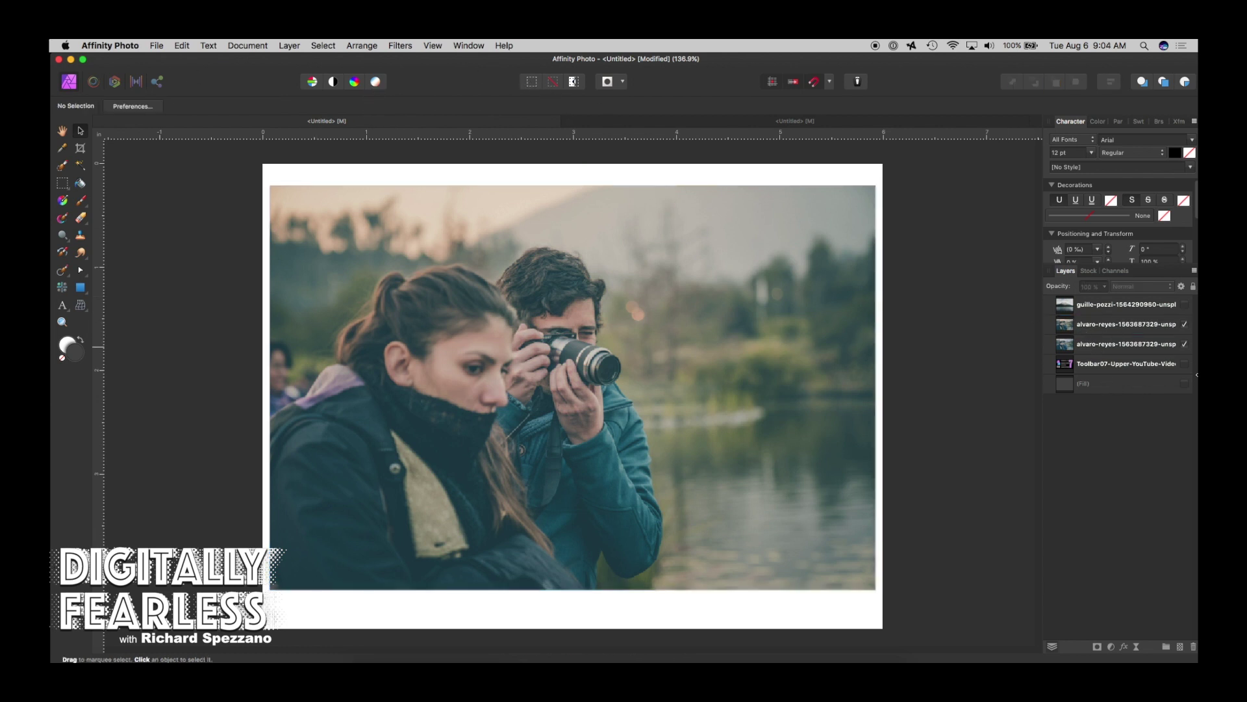
{"action": "left_click", "coordinate": [1185, 343]}
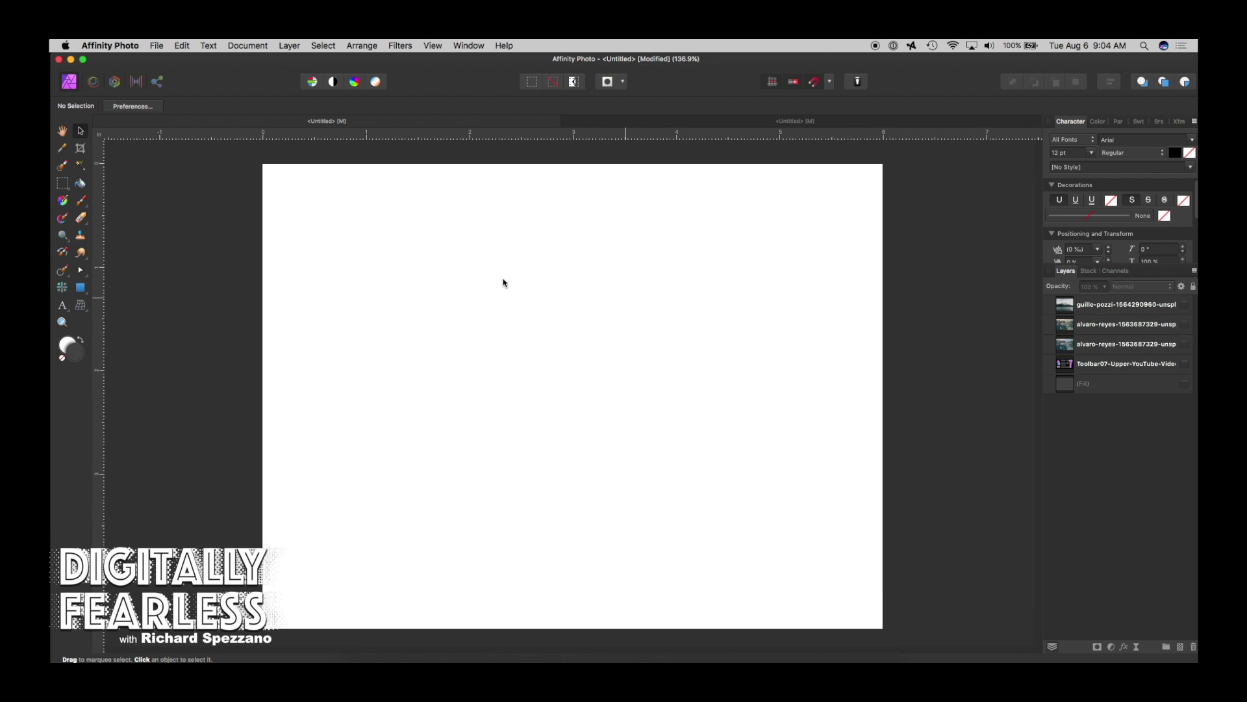
Draw a cyan square on the left of the page with the Rectangle Tool
{"action": "left_click", "coordinate": [81, 288]}
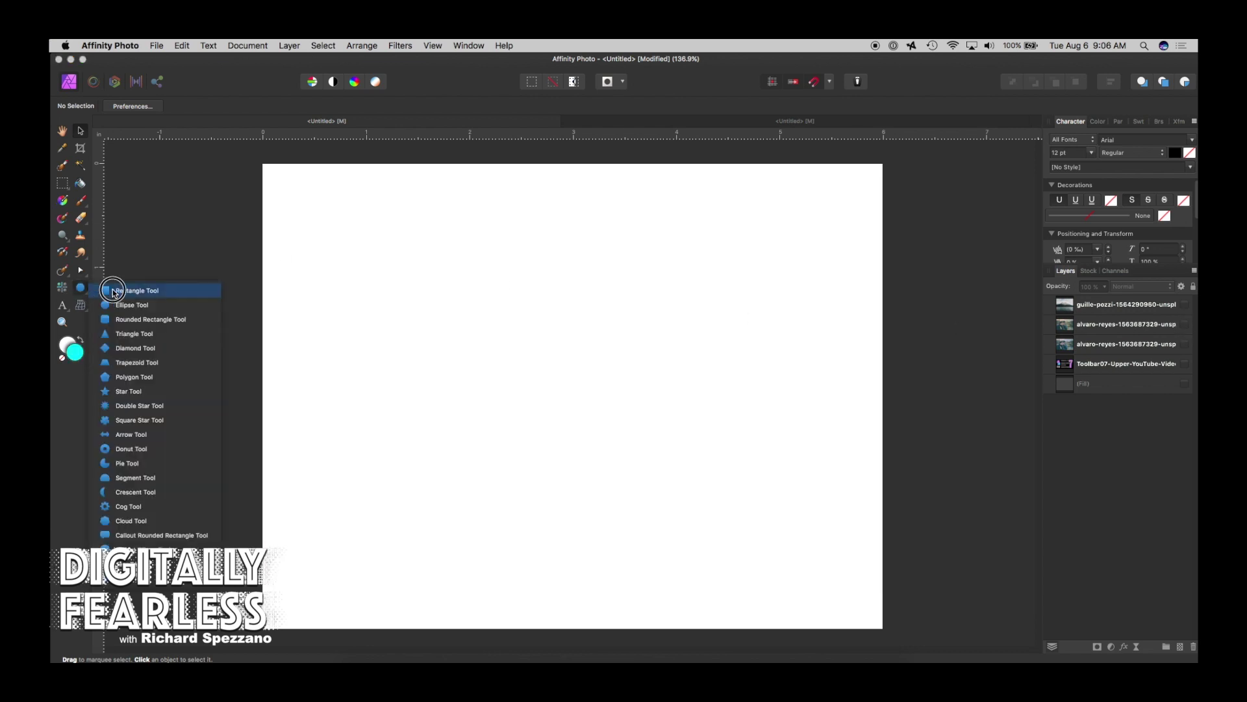
{"action": "left_click", "coordinate": [142, 287]}
{"action": "left_click_drag", "start_coordinate": [359, 287], "coordinate": [478, 406]}
Draw a cyan circle to the right of the square with the Ellipse Tool and select it
{"action": "left_click", "coordinate": [80, 290]}
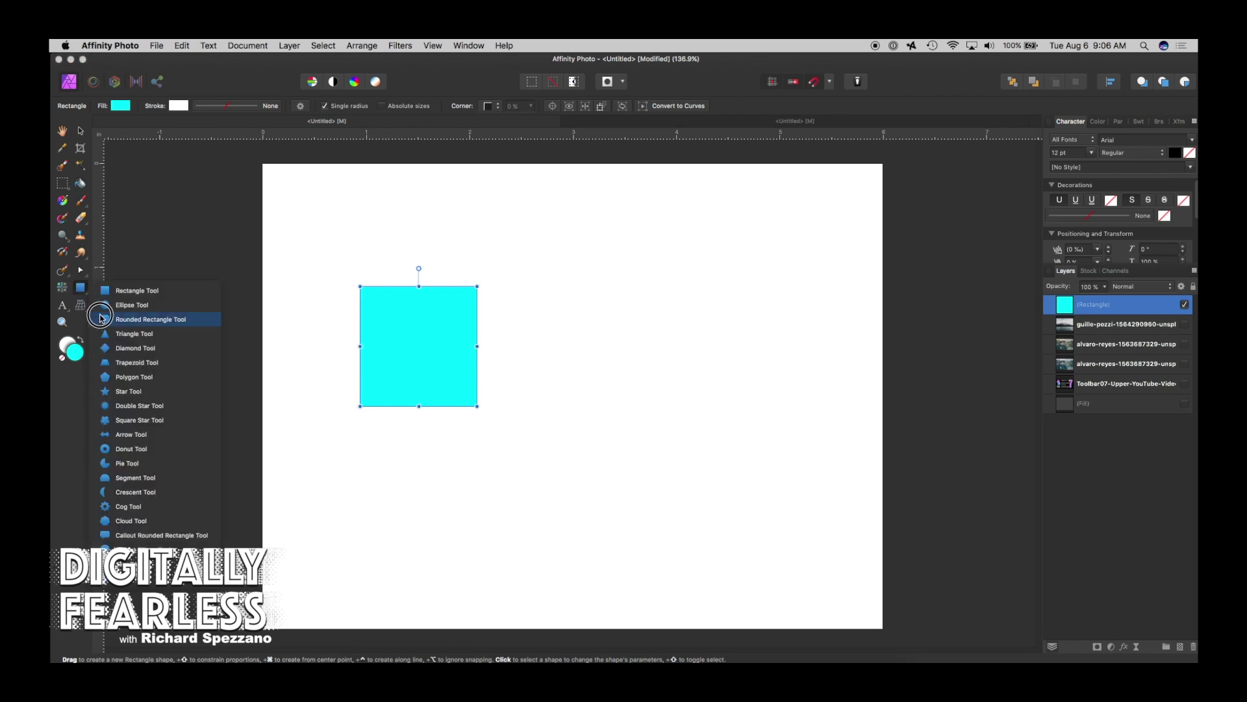
{"action": "left_click", "coordinate": [109, 308]}
{"action": "left_click_drag", "start_coordinate": [572, 299], "coordinate": [687, 412]}
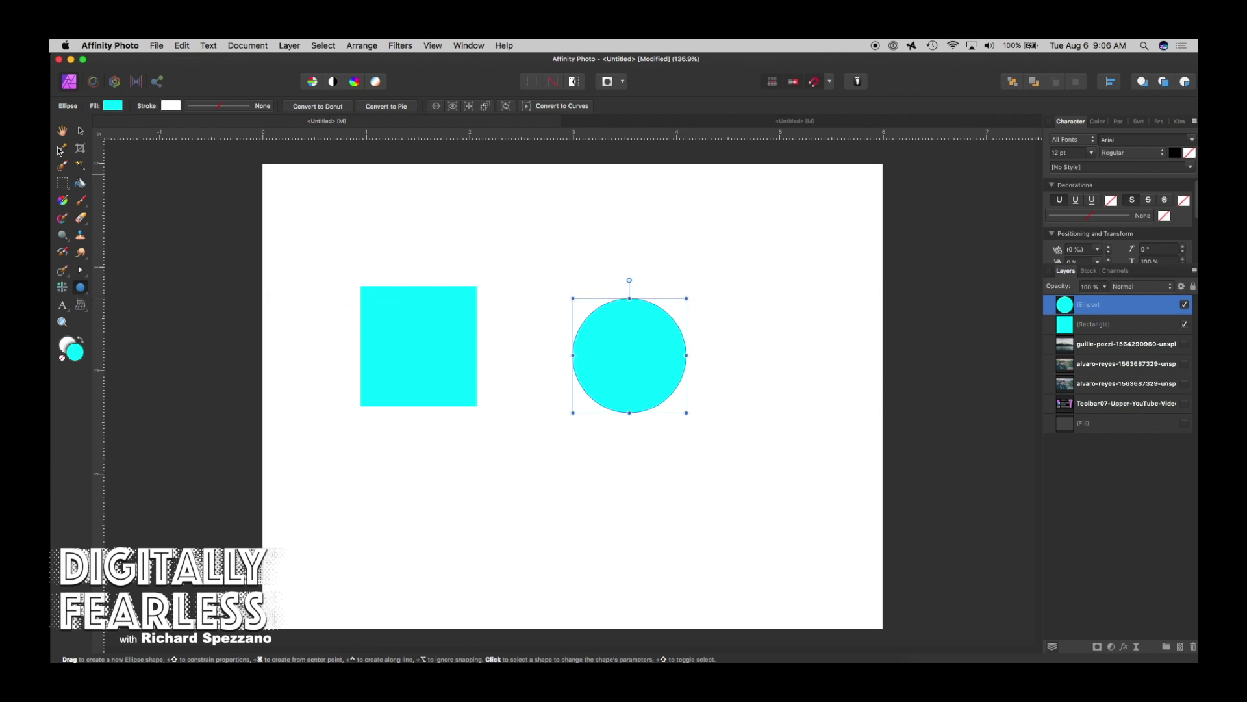
{"action": "left_click", "coordinate": [81, 131]}
{"action": "left_click", "coordinate": [362, 204]}
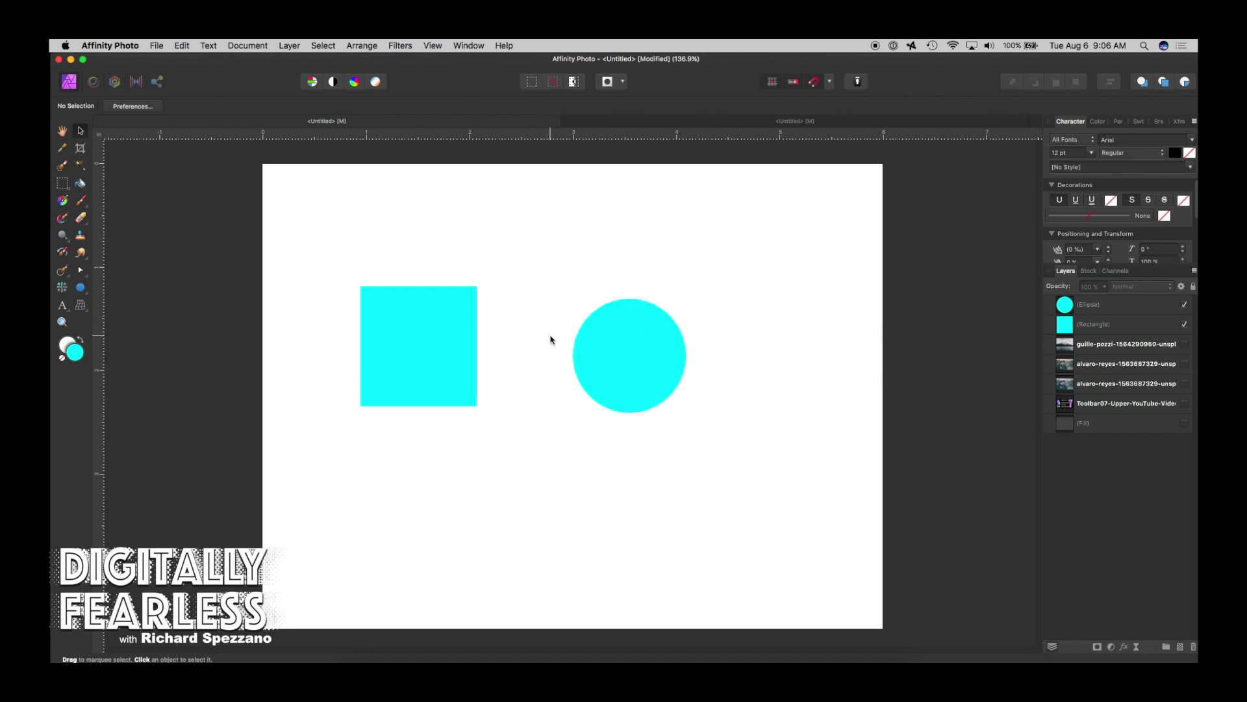
{"action": "left_click", "coordinate": [632, 342]}
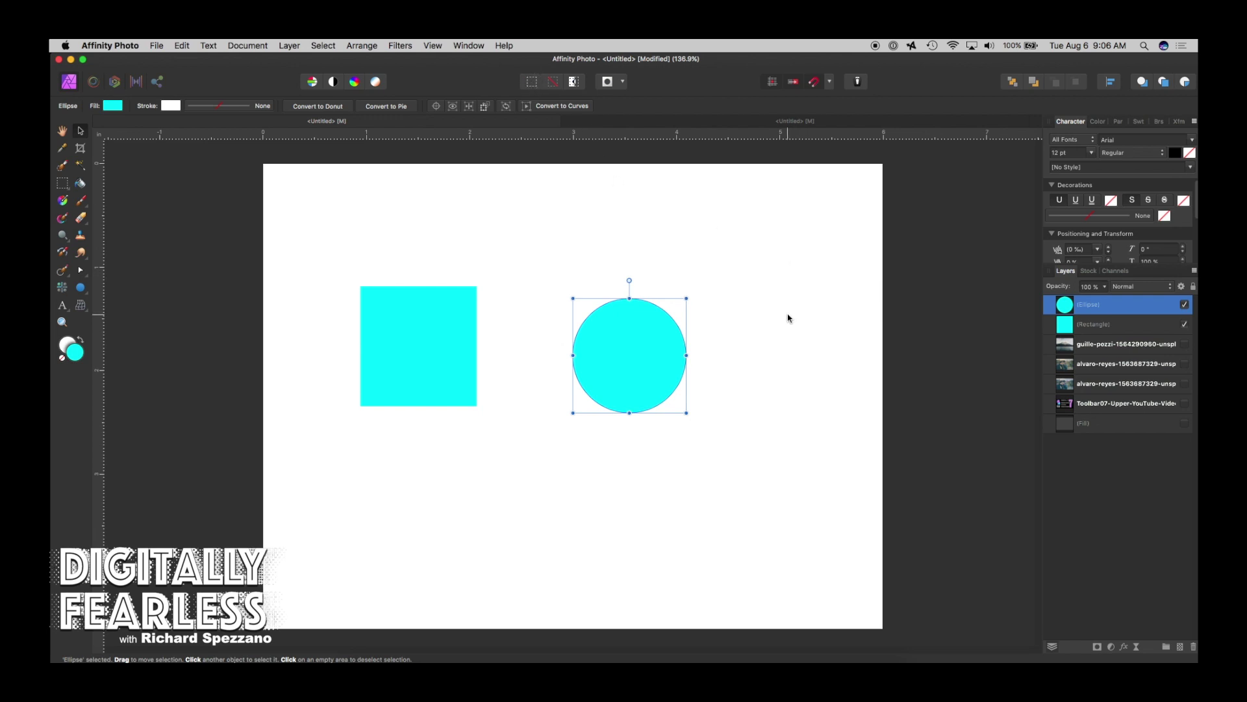
Duplicate the circle and place the copy further right
{"action": "key", "text": "super+j"}
{"action": "left_click_drag", "start_coordinate": [644, 323], "coordinate": [788, 328]}
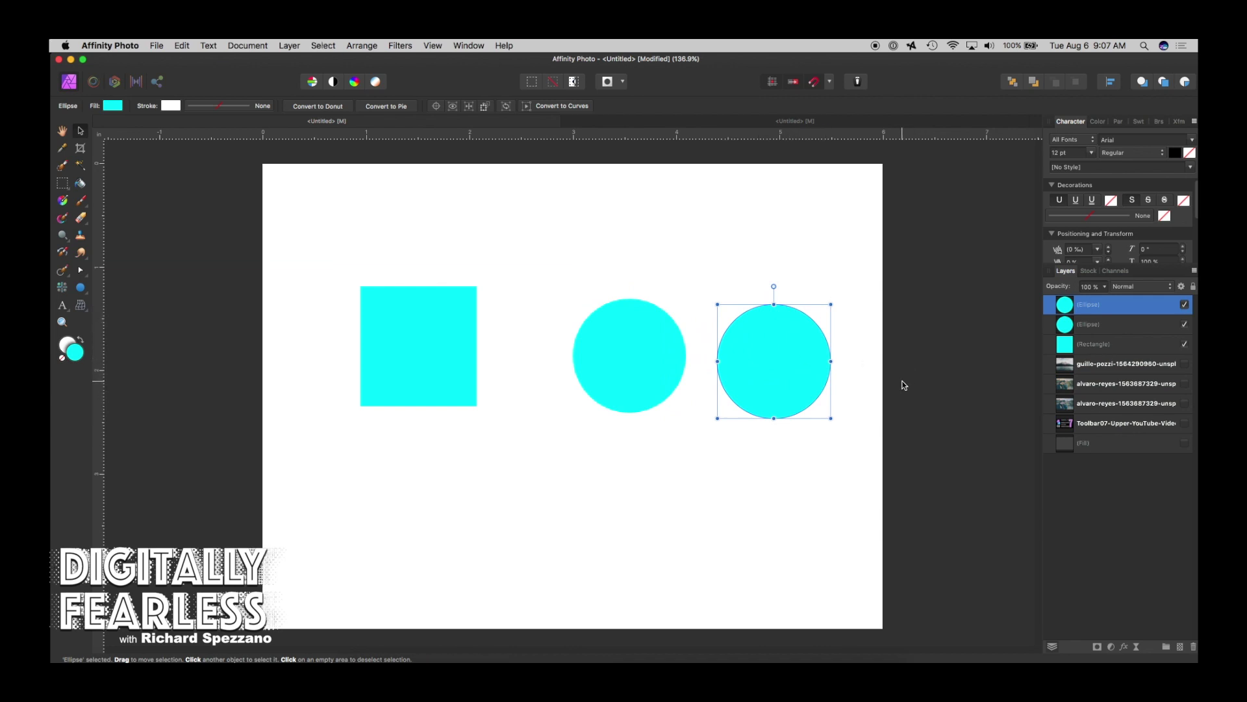
{"action": "left_click", "coordinate": [921, 356]}
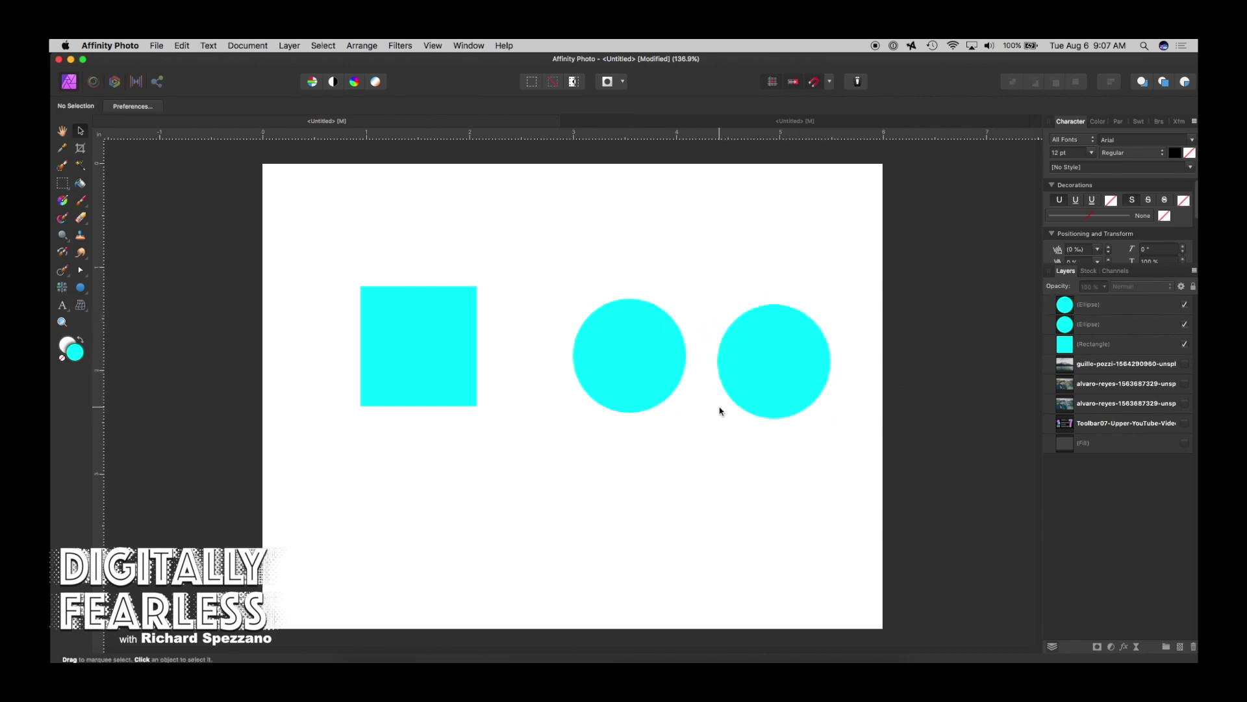
Place another circle copy below the middle one, touching the square's corner
{"action": "left_click", "coordinate": [640, 362]}
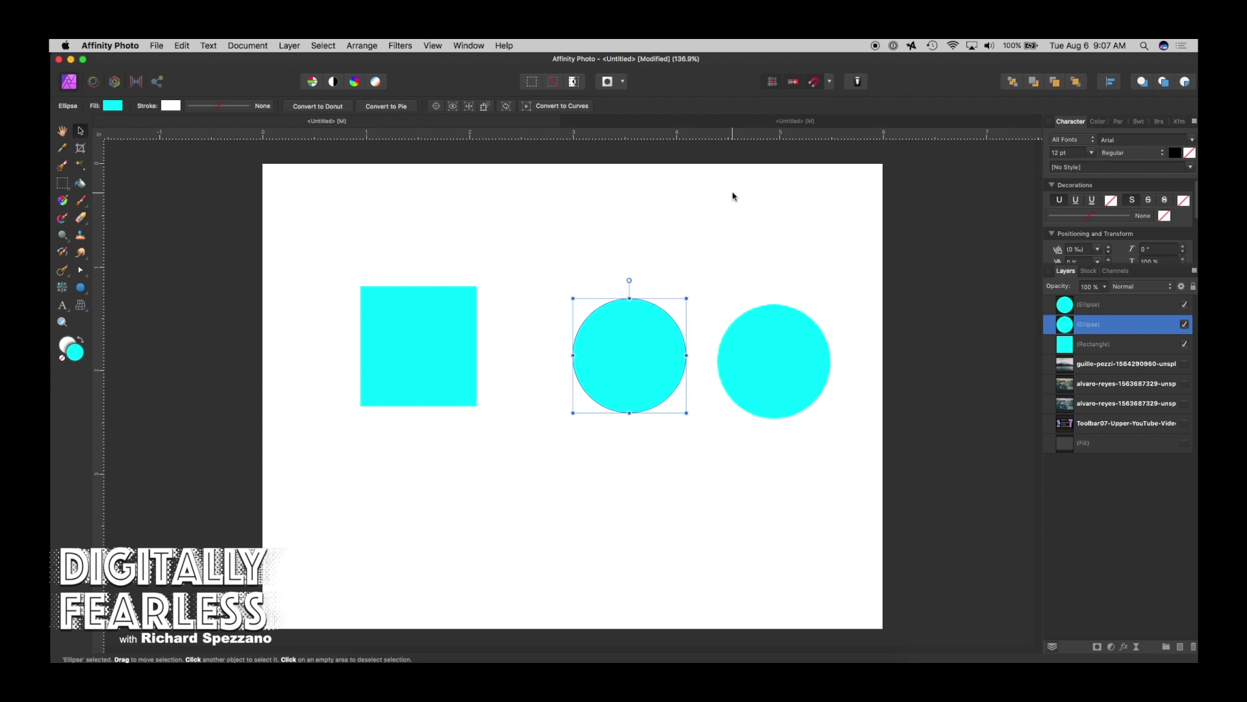
{"action": "left_click", "coordinate": [791, 184]}
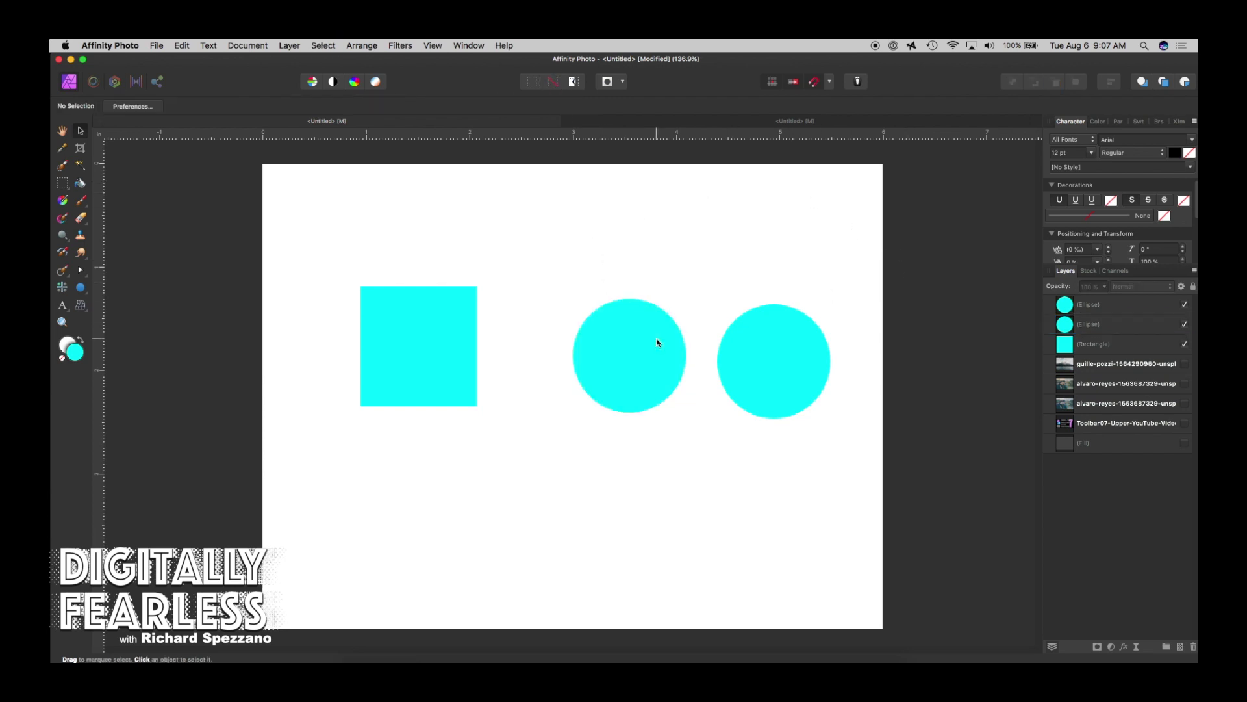
{"action": "left_click", "coordinate": [658, 344]}
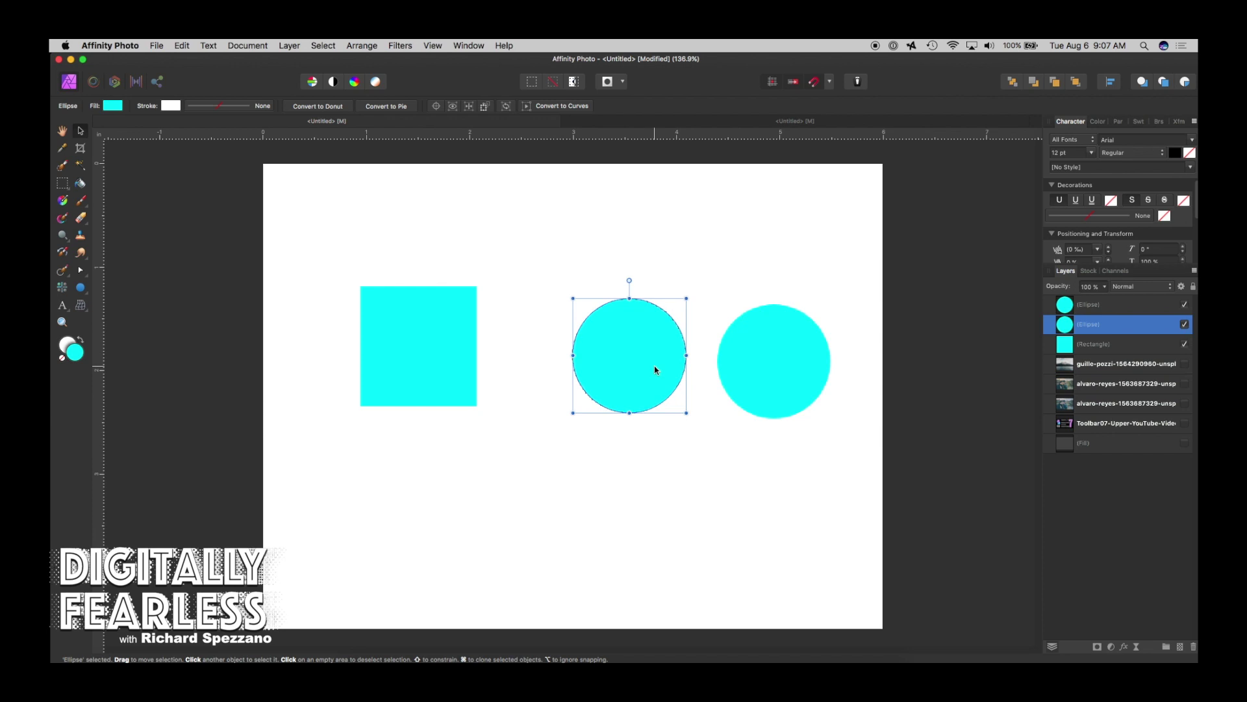
{"action": "left_click_drag", "start_coordinate": [653, 366], "coordinate": [559, 471]}
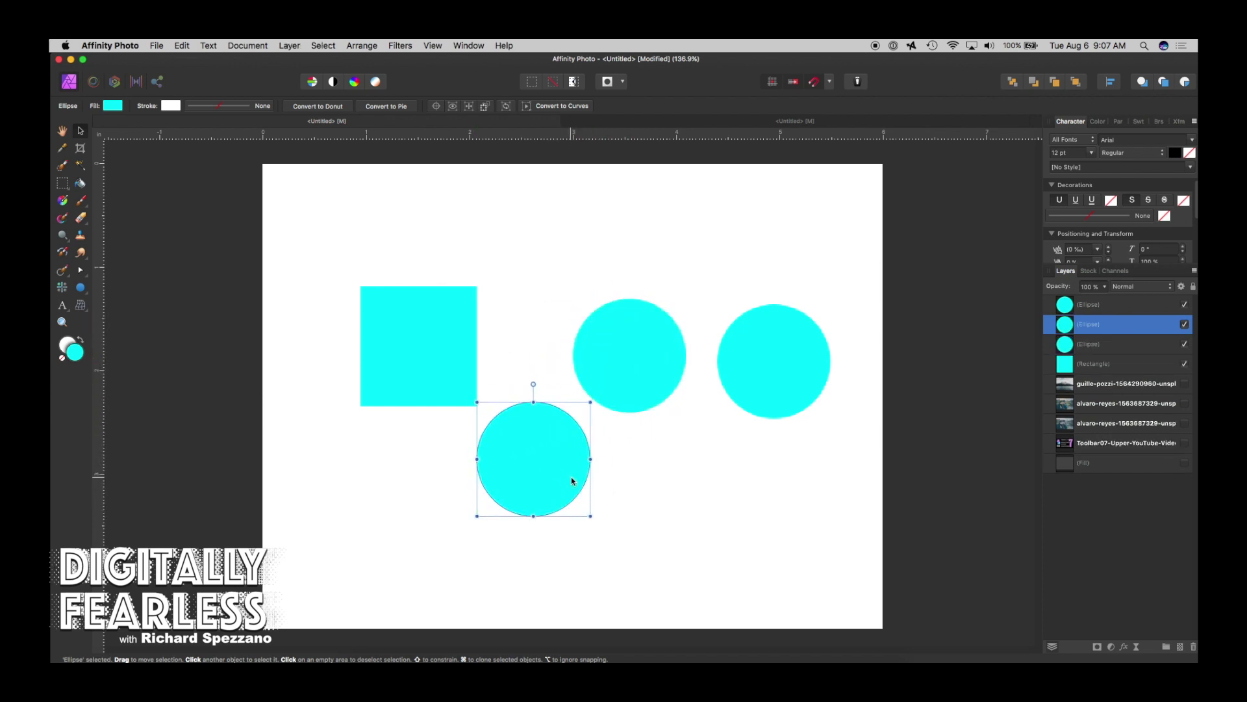
{"action": "left_click", "coordinate": [640, 358]}
{"action": "left_click", "coordinate": [446, 322]}
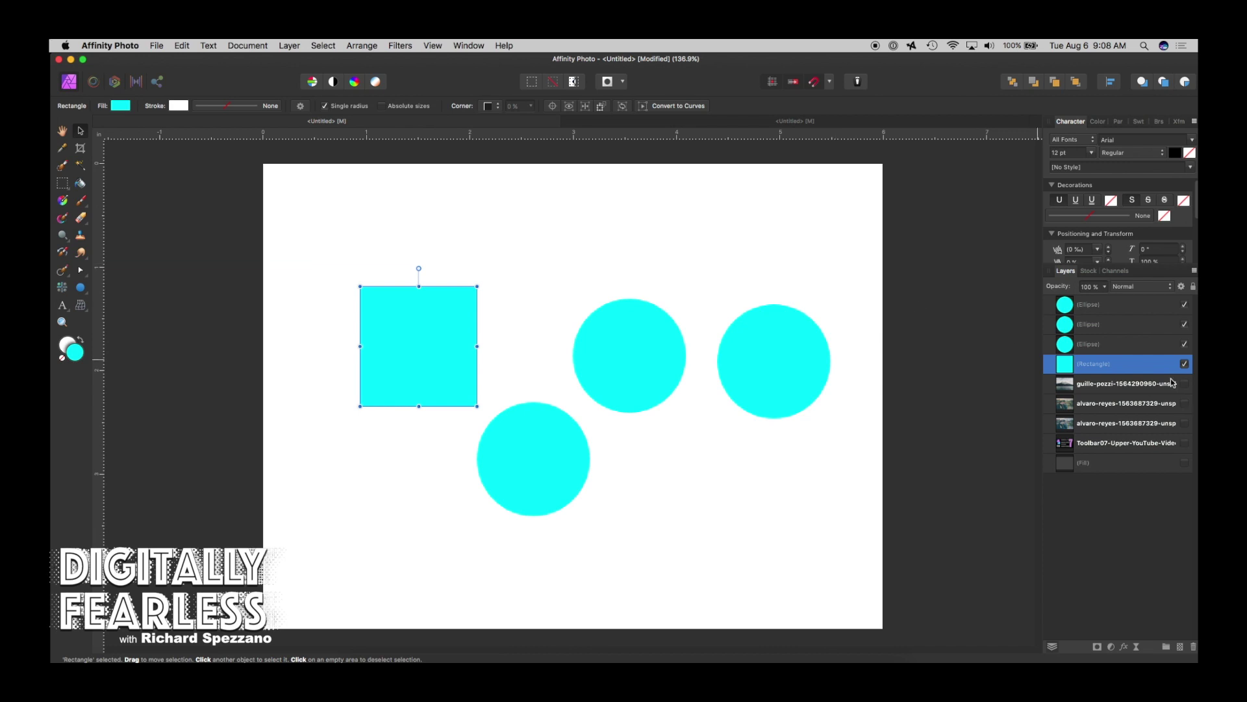
Convert the cyan square's shape into a marching-ants pixel selection
{"action": "left_click", "coordinate": [1119, 508]}
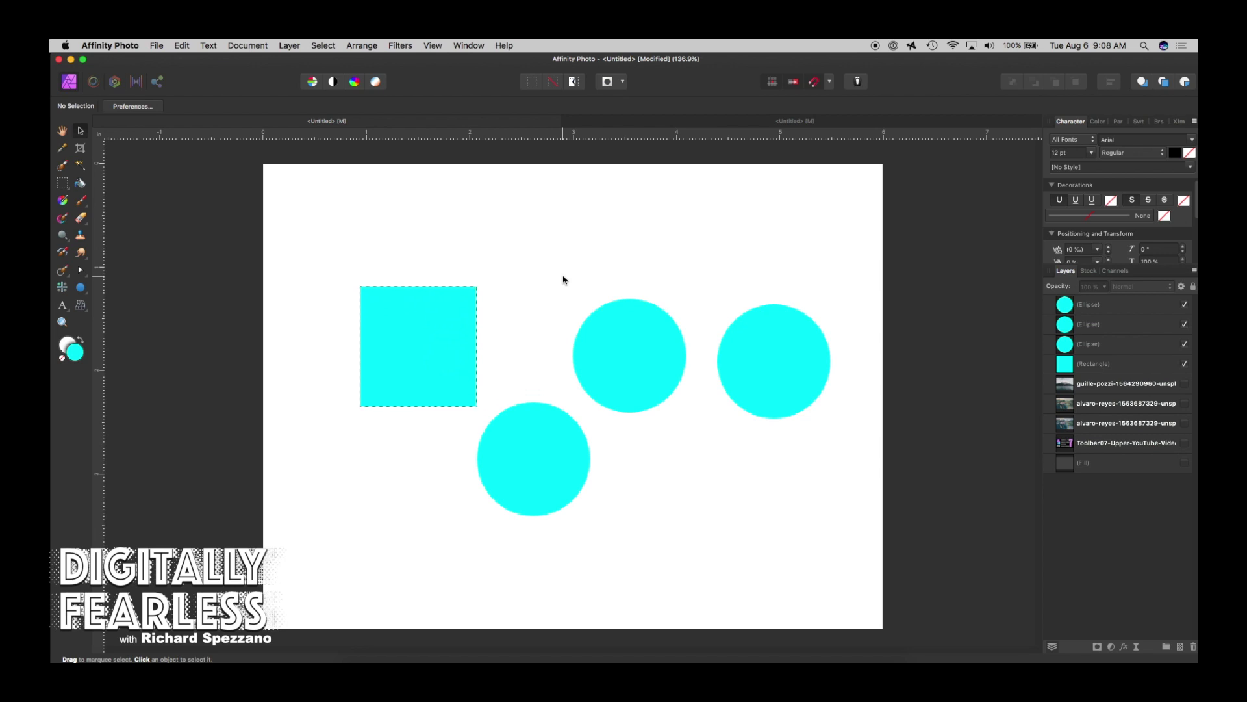
{"action": "key", "text": "super+d"}
{"action": "left_click", "coordinate": [434, 327]}
{"action": "left_click", "coordinate": [520, 284]}
{"action": "key", "text": "super+shift+d"}
{"action": "left_click", "coordinate": [82, 202]}
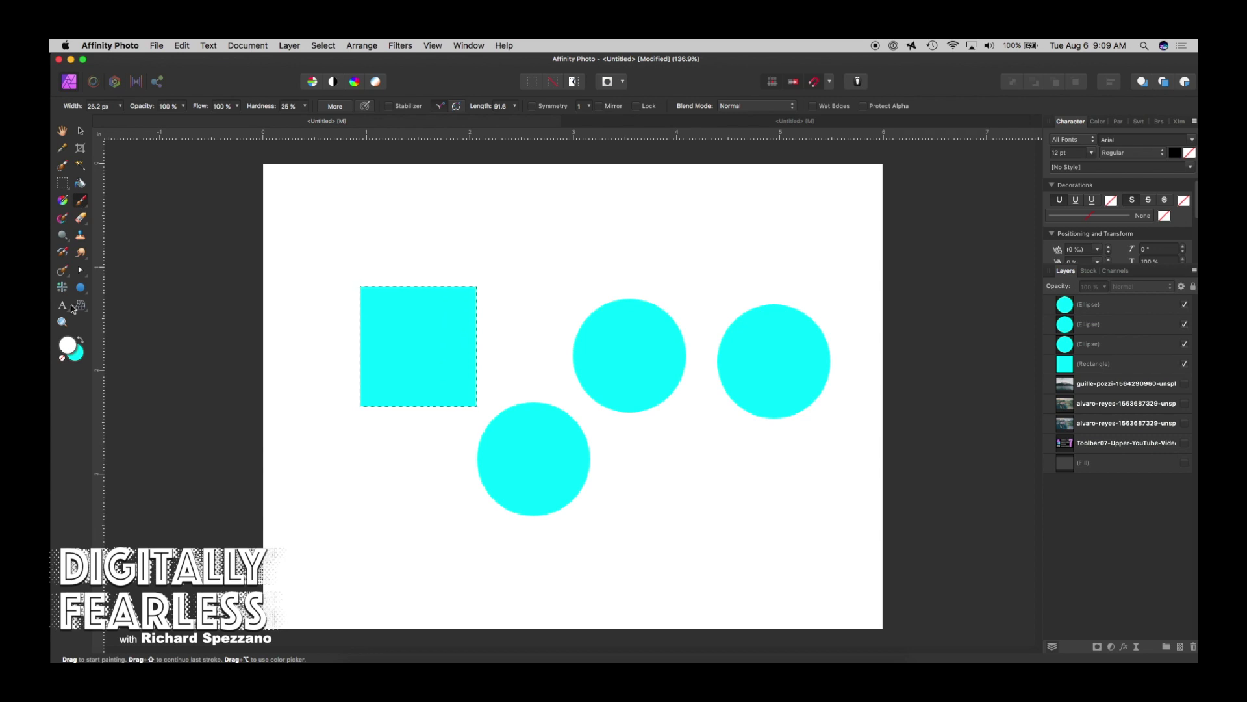
Paint cyan brush strokes across the top of the page and left of the square
{"action": "left_click", "coordinate": [80, 339]}
{"action": "left_click_drag", "start_coordinate": [294, 241], "coordinate": [412, 223]}
{"action": "mouse_move", "coordinate": [439, 215]}
{"action": "left_mouse_down"}
{"action": "mouse_move", "coordinate": [512, 281]}
{"action": "mouse_move", "coordinate": [480, 299]}
{"action": "left_mouse_up"}
{"action": "left_click_drag", "start_coordinate": [355, 320], "coordinate": [275, 337]}
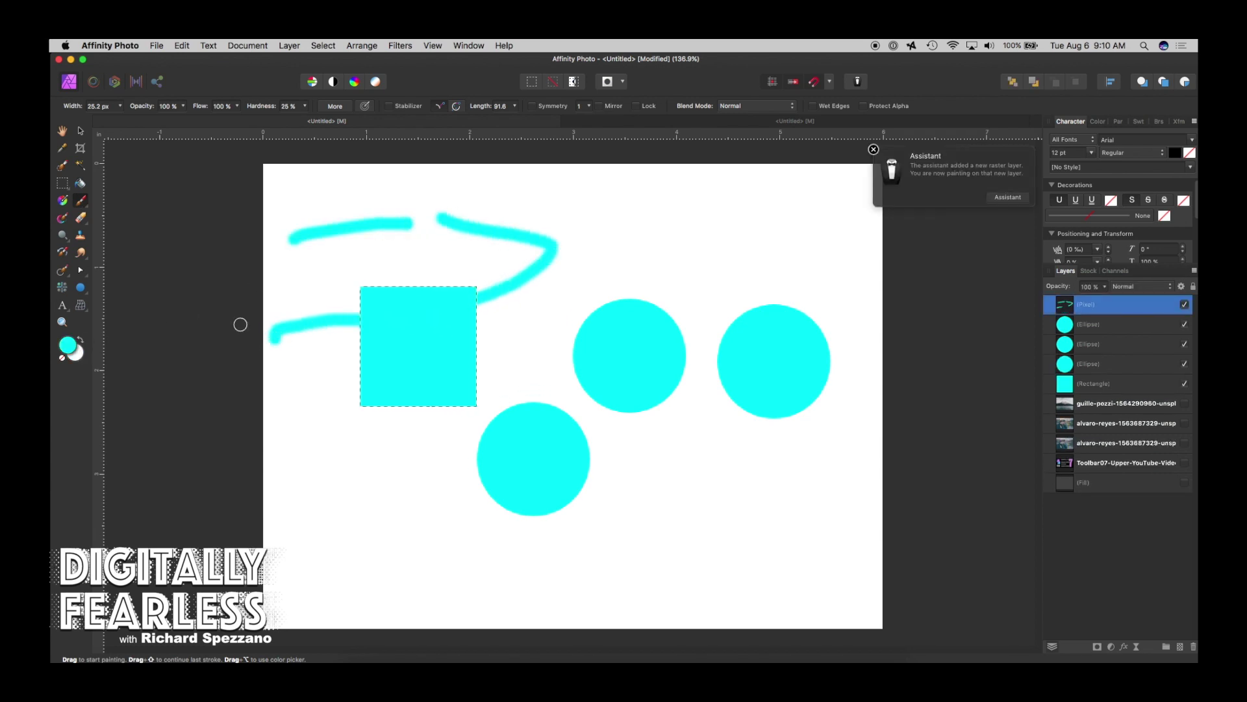
{"action": "left_click", "coordinate": [82, 203]}
{"action": "left_click", "coordinate": [79, 203]}
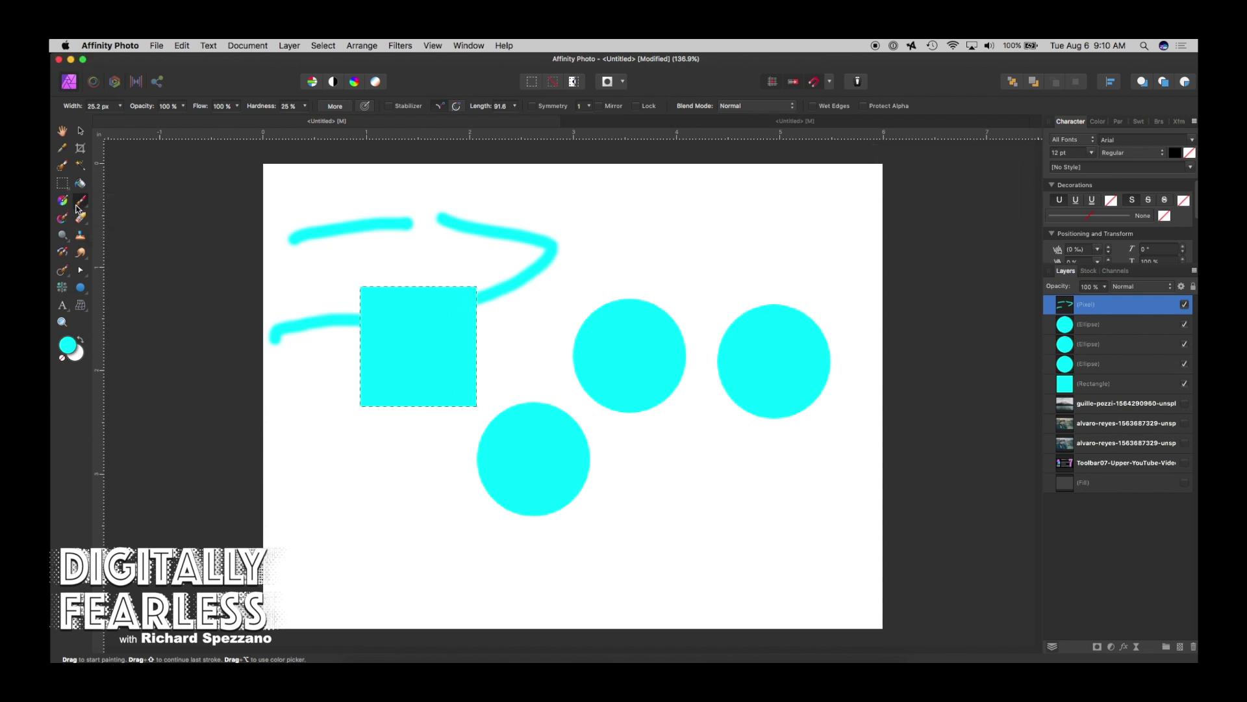
Paint magenta strokes around and across the square, then show the lake photo layer
{"action": "double_click", "coordinate": [70, 348]}
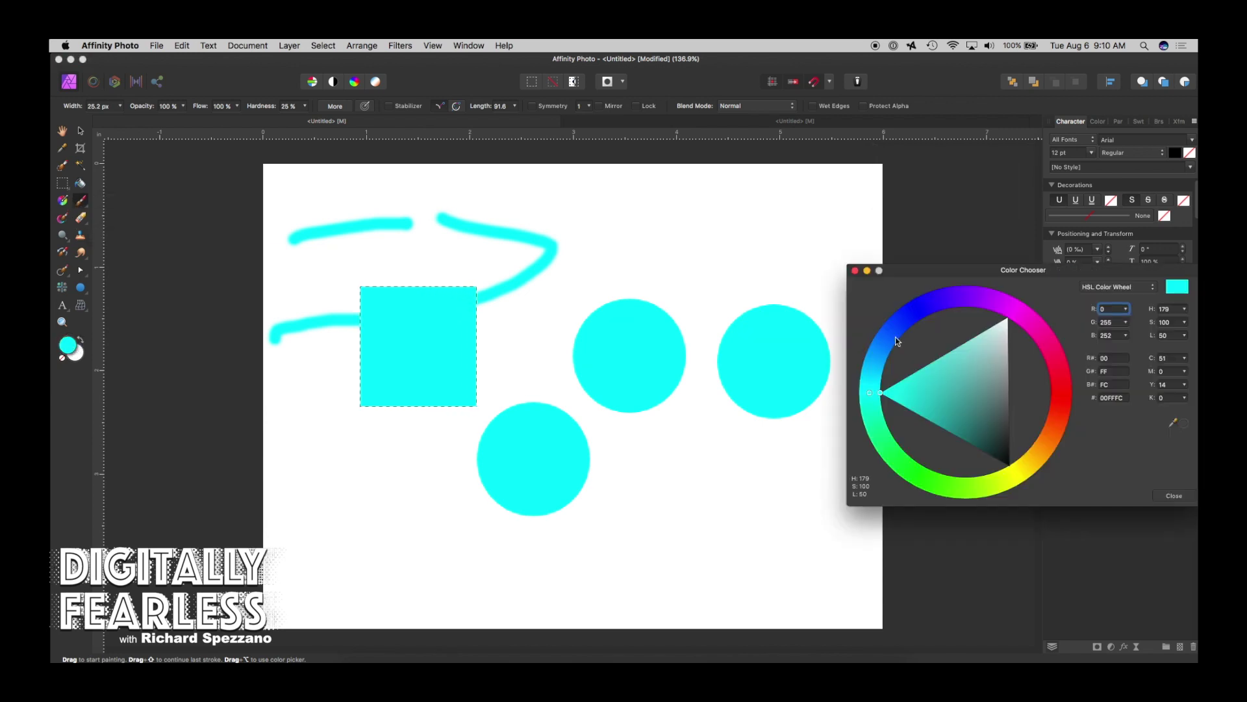
{"action": "left_click", "coordinate": [1022, 314]}
{"action": "left_click_drag", "start_coordinate": [465, 230], "coordinate": [453, 264]}
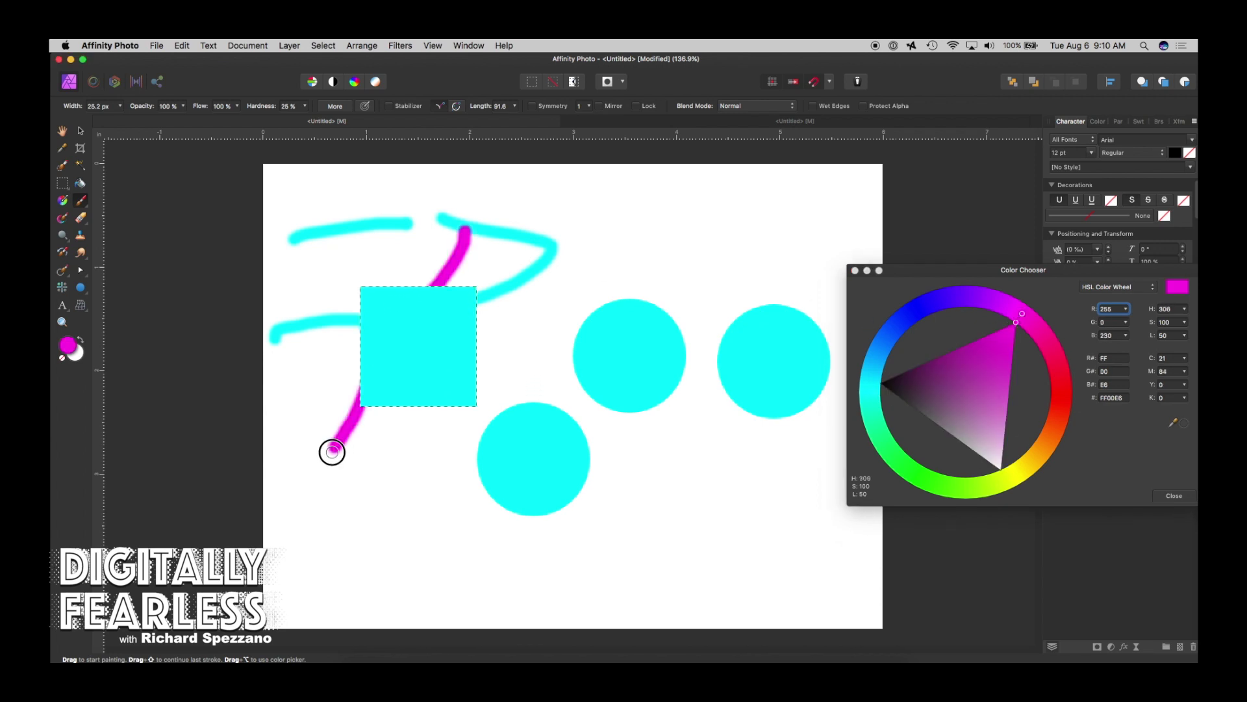
{"action": "mouse_move", "coordinate": [513, 363]}
{"action": "left_mouse_down"}
{"action": "mouse_move", "coordinate": [553, 297]}
{"action": "mouse_move", "coordinate": [567, 238]}
{"action": "mouse_move", "coordinate": [507, 237]}
{"action": "mouse_move", "coordinate": [263, 314]}
{"action": "mouse_move", "coordinate": [464, 423]}
{"action": "mouse_move", "coordinate": [561, 336]}
{"action": "mouse_move", "coordinate": [453, 235]}
{"action": "mouse_move", "coordinate": [417, 431]}
{"action": "left_mouse_up"}
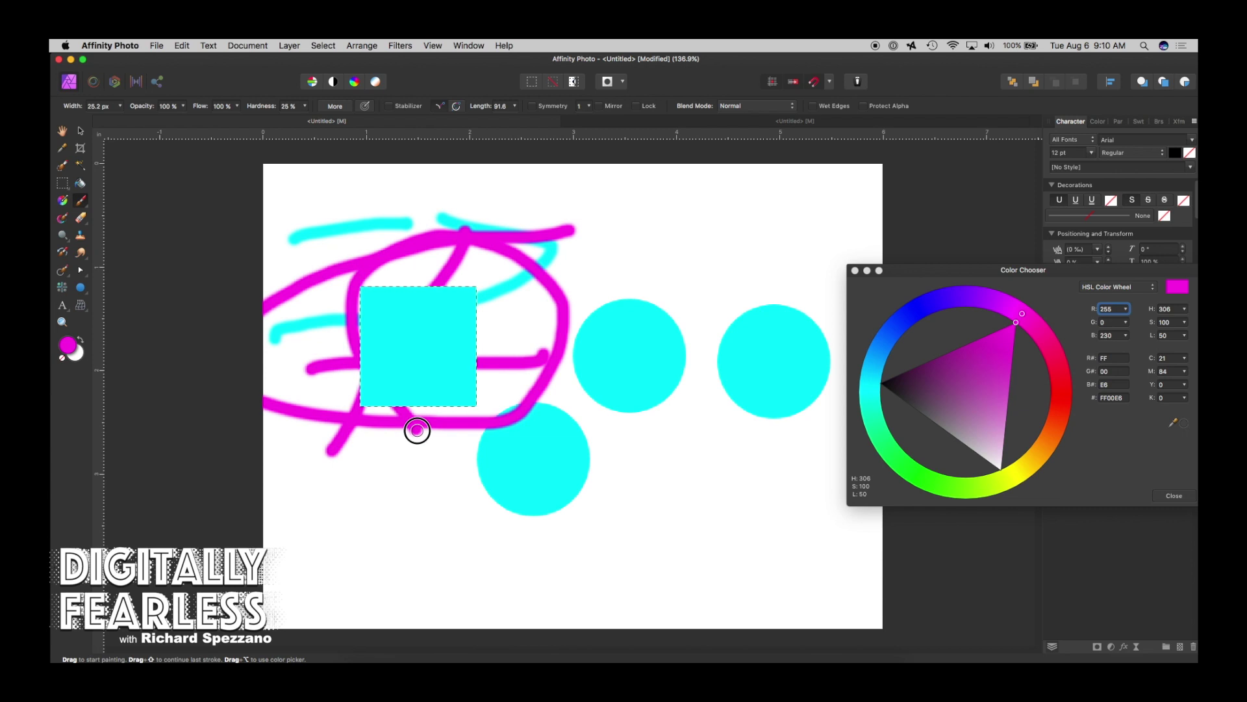
{"action": "left_click", "coordinate": [856, 270]}
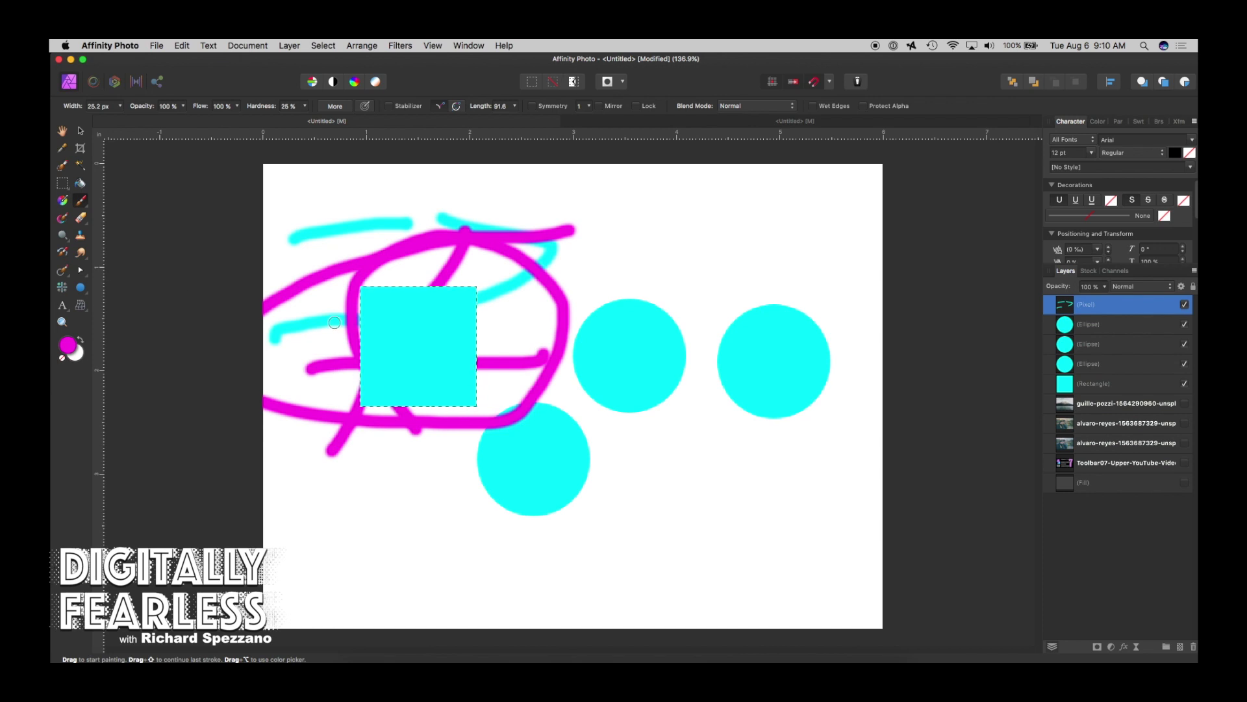
{"action": "left_click_drag", "start_coordinate": [453, 336], "coordinate": [538, 304]}
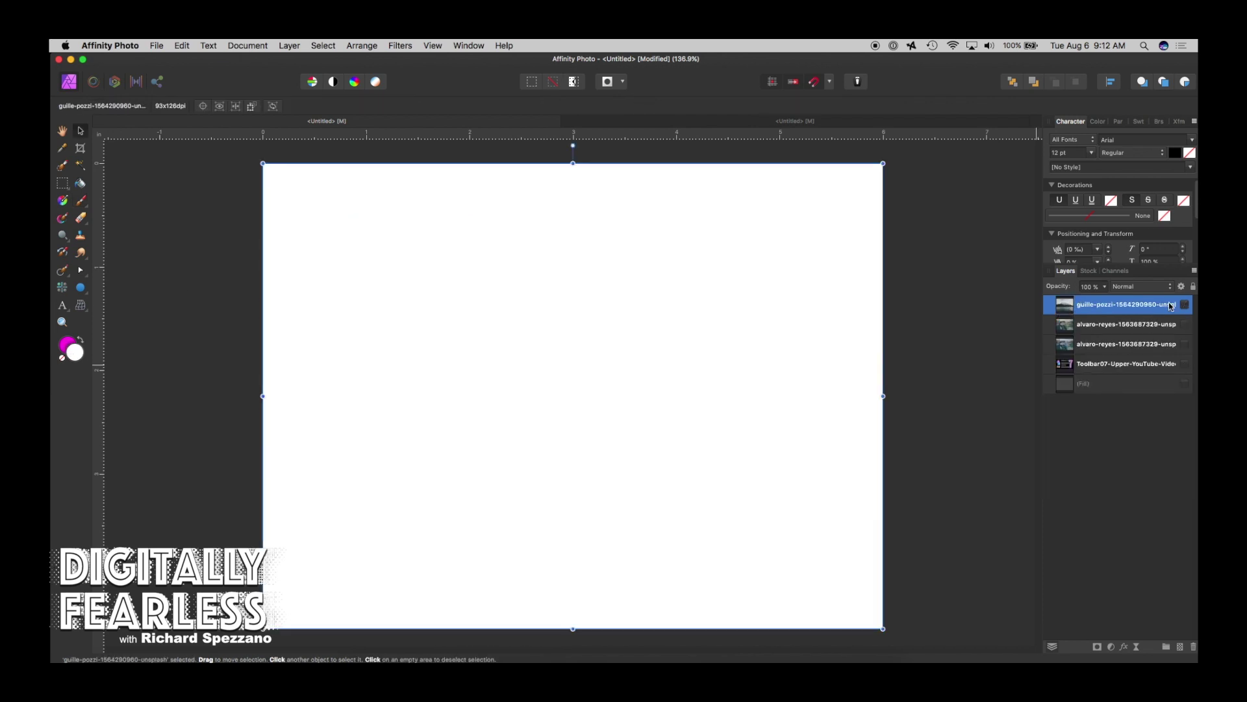
{"action": "left_click", "coordinate": [1184, 306]}
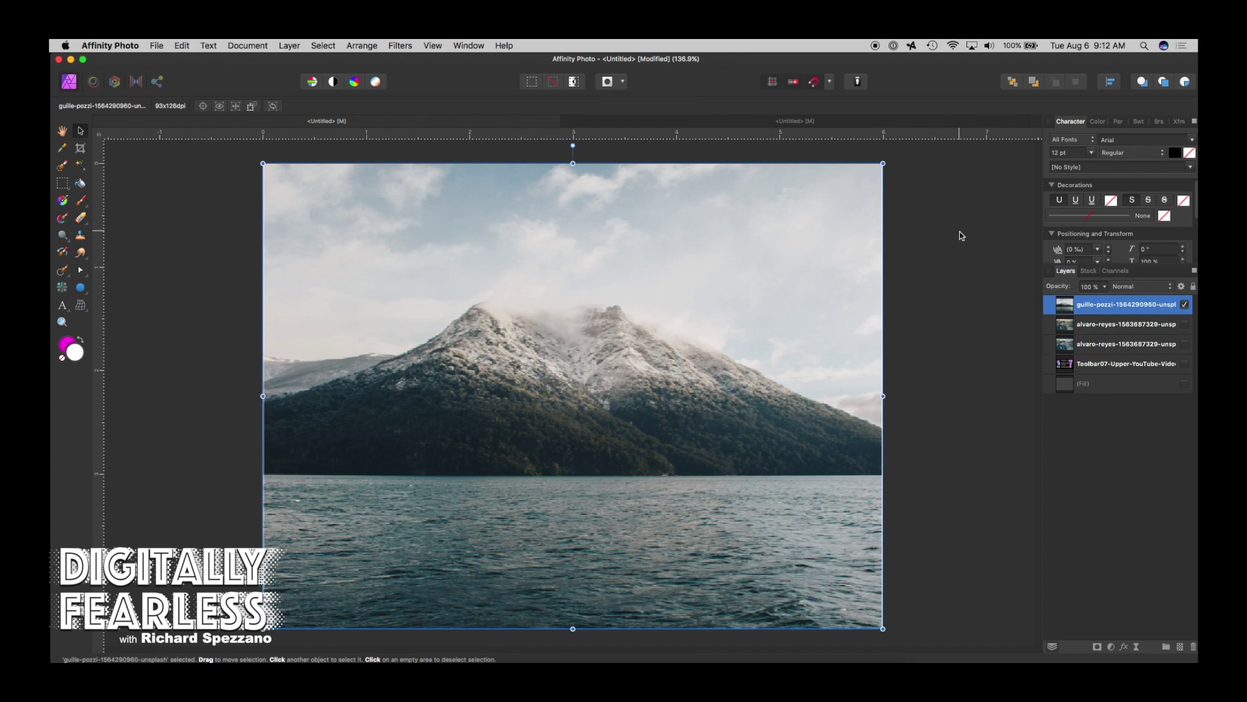
Toggle Quick Mask on and off with Q, then switch to the Selection Brush Tool (W)
{"action": "key", "text": "q"}
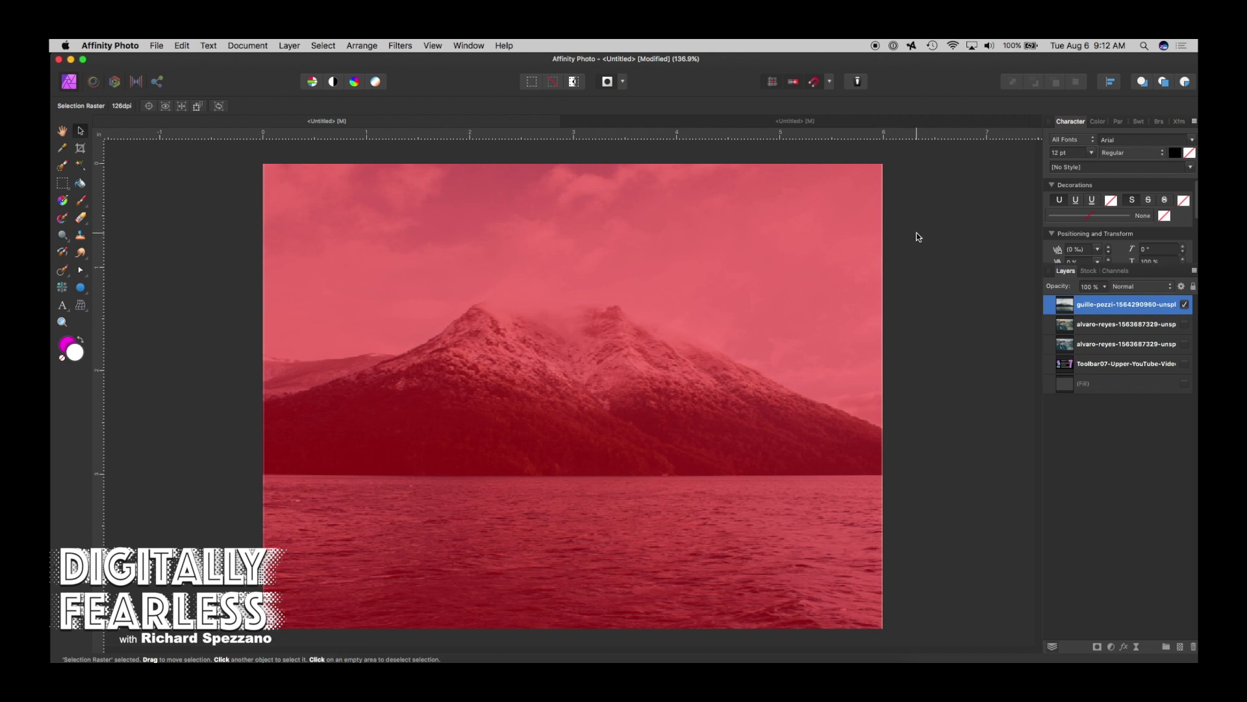
{"action": "key", "text": "q"}
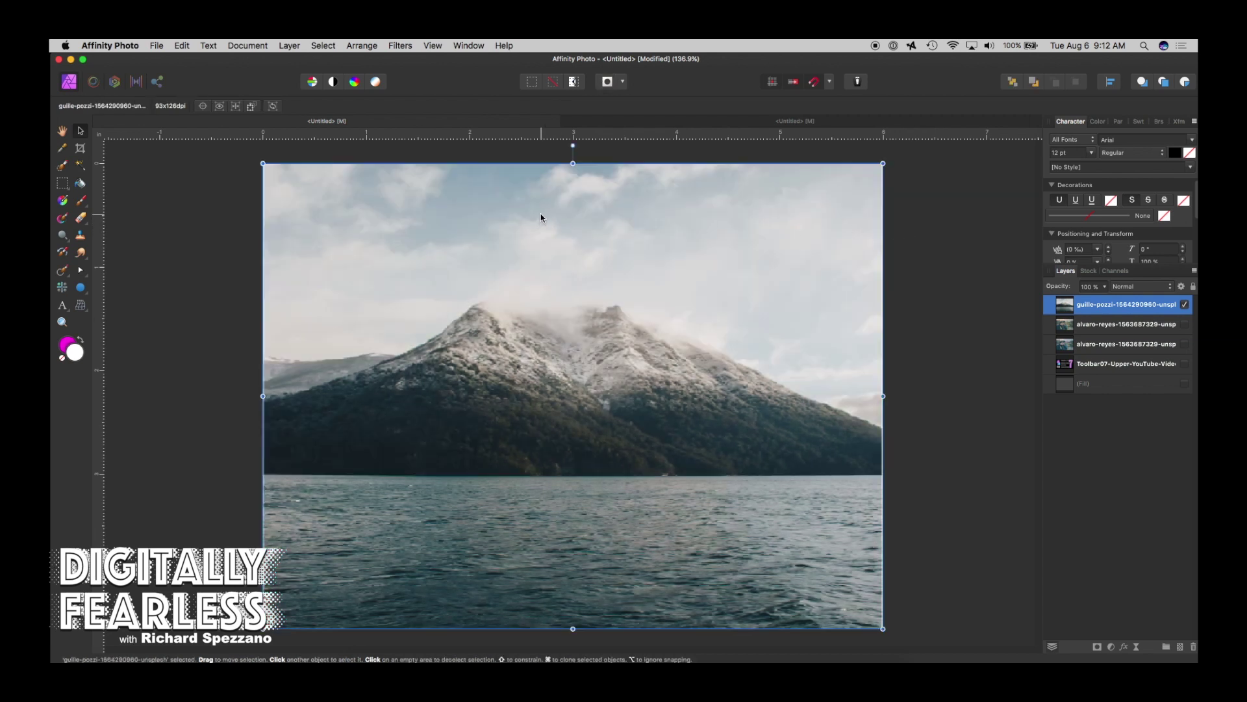
{"action": "key", "text": "w"}
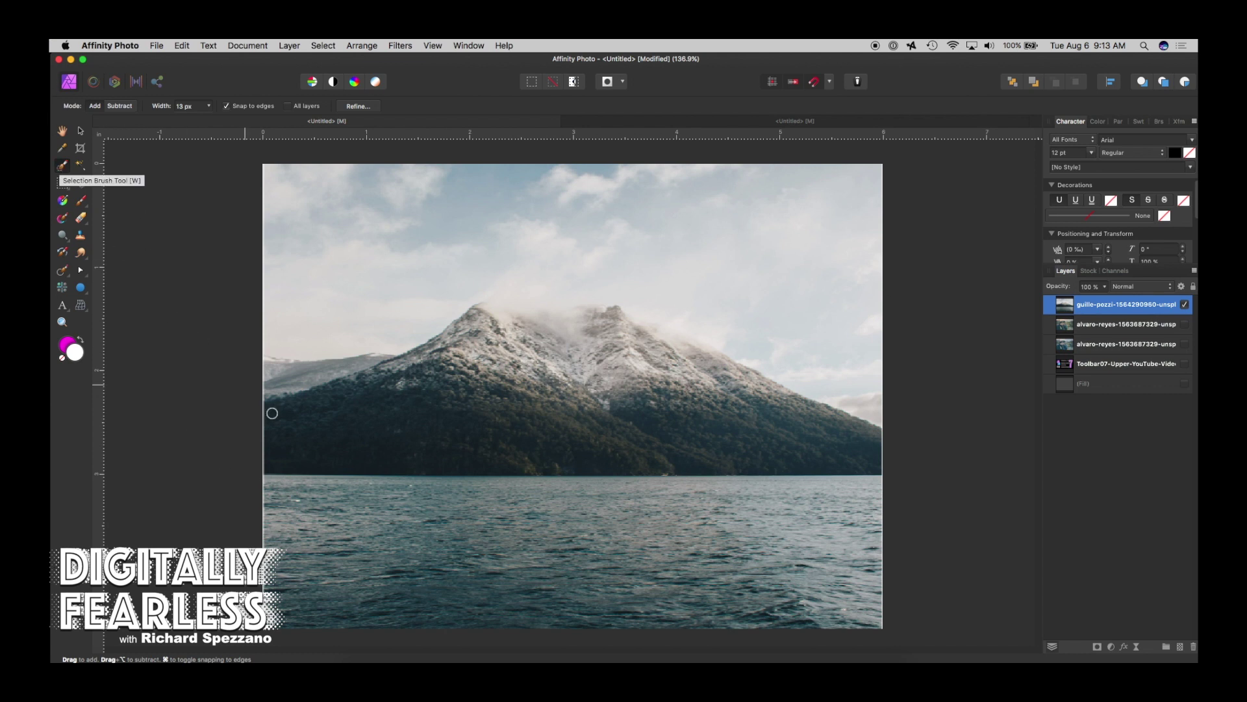
Paint a test selection from the left edge to the peak, clear it, and enable Quick Mask
{"action": "mouse_move", "coordinate": [278, 490]}
{"action": "left_mouse_down"}
{"action": "mouse_move", "coordinate": [424, 532]}
{"action": "mouse_move", "coordinate": [623, 492]}
{"action": "mouse_move", "coordinate": [771, 503]}
{"action": "mouse_move", "coordinate": [828, 523]}
{"action": "mouse_move", "coordinate": [801, 591]}
{"action": "mouse_move", "coordinate": [716, 628]}
{"action": "mouse_move", "coordinate": [380, 622]}
{"action": "mouse_move", "coordinate": [289, 574]}
{"action": "mouse_move", "coordinate": [300, 551]}
{"action": "mouse_move", "coordinate": [603, 568]}
{"action": "mouse_move", "coordinate": [695, 543]}
{"action": "left_mouse_up"}
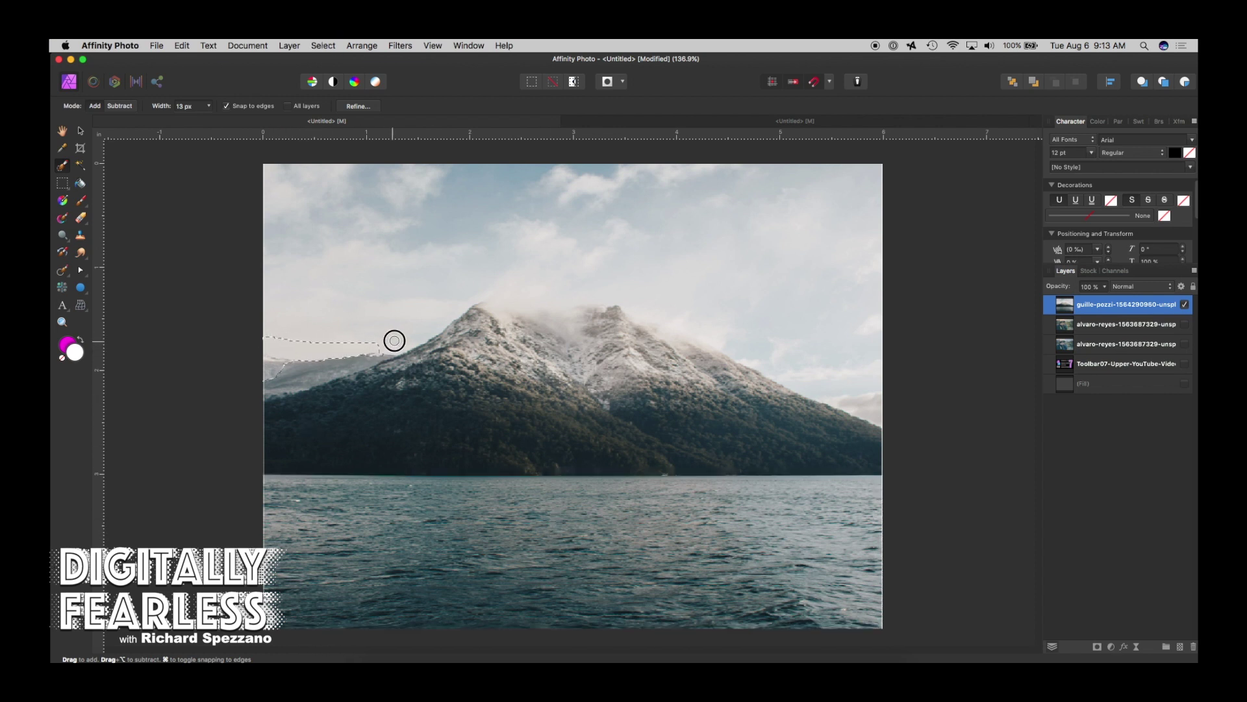
{"action": "left_click_drag", "start_coordinate": [436, 328], "coordinate": [488, 298]}
{"action": "key", "text": "super+d"}
{"action": "left_click", "coordinate": [607, 82]}
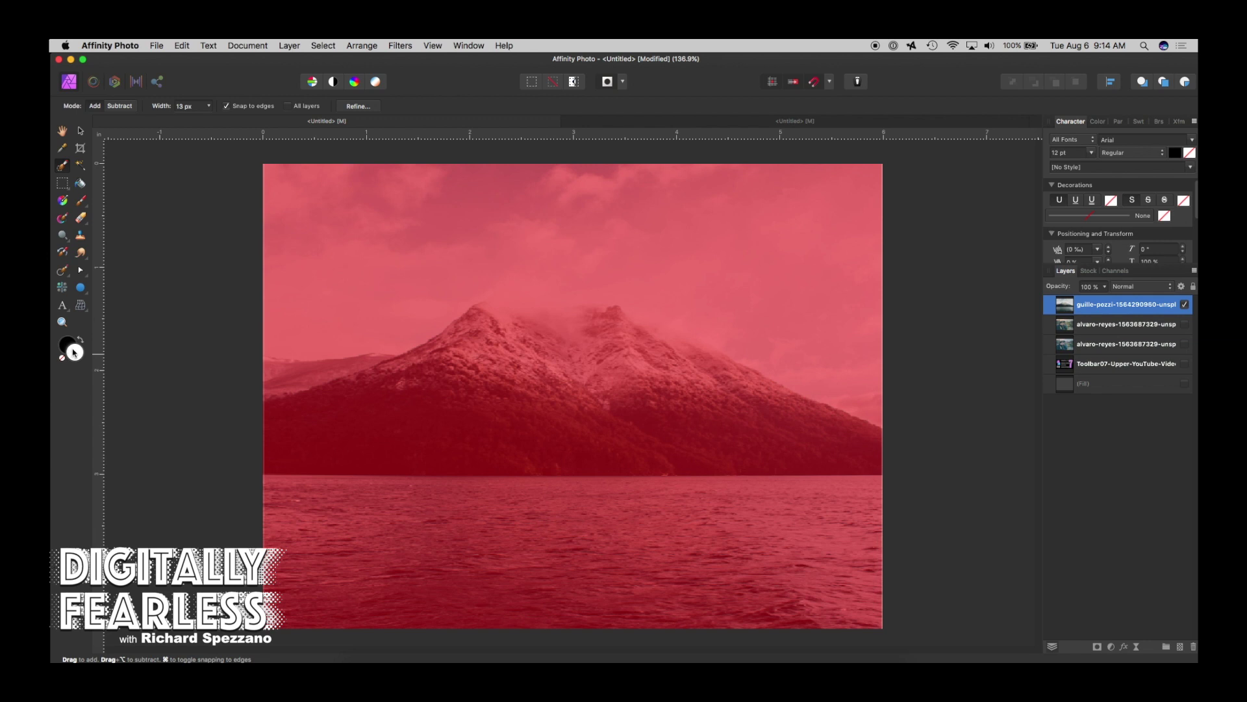
Switch to the Move Tool with V, then choose the Paint Brush Tool
{"action": "key", "text": "v"}
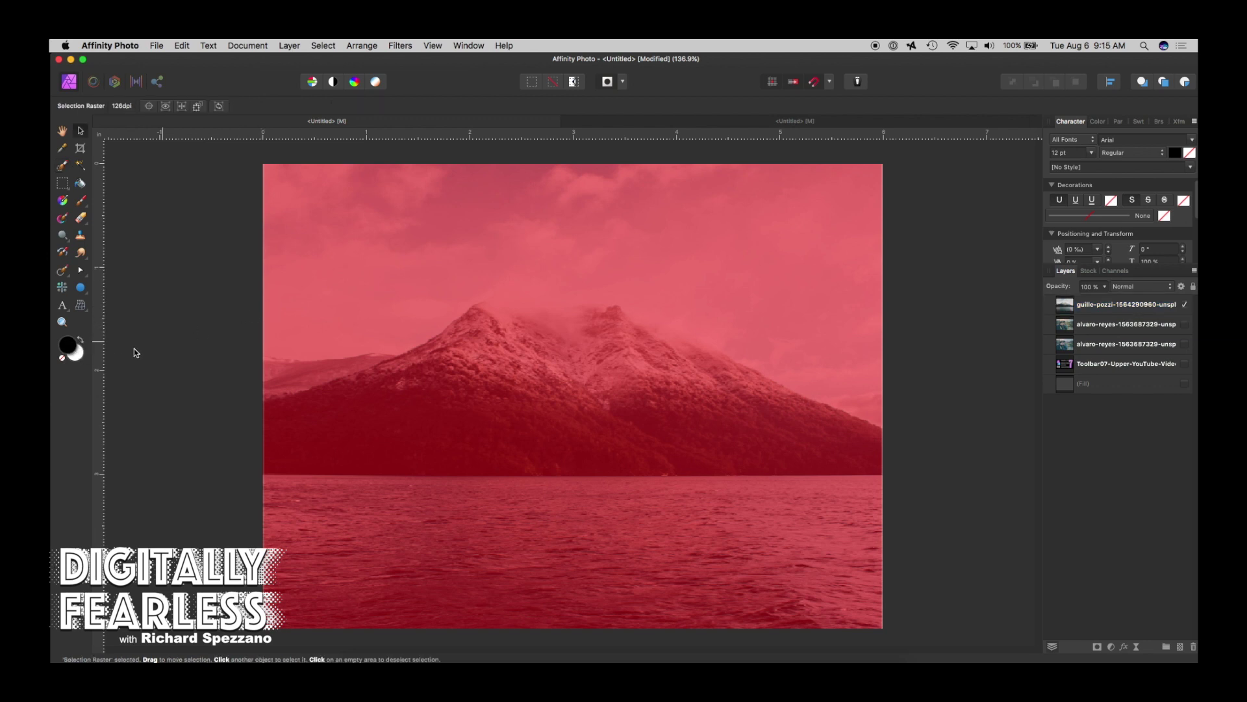
{"action": "left_click", "coordinate": [81, 203]}
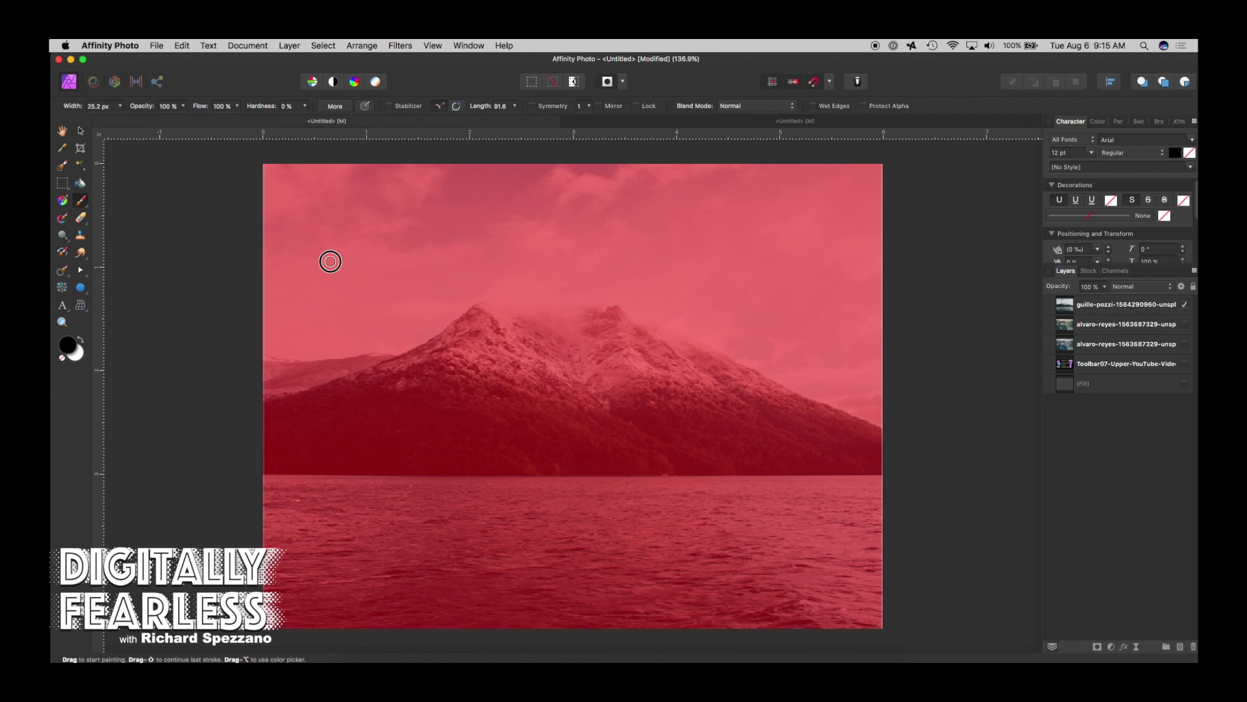
Switch to white and paint the mask clear at the sky's left edge, zoomed in with a smaller brush
{"action": "left_click", "coordinate": [81, 338]}
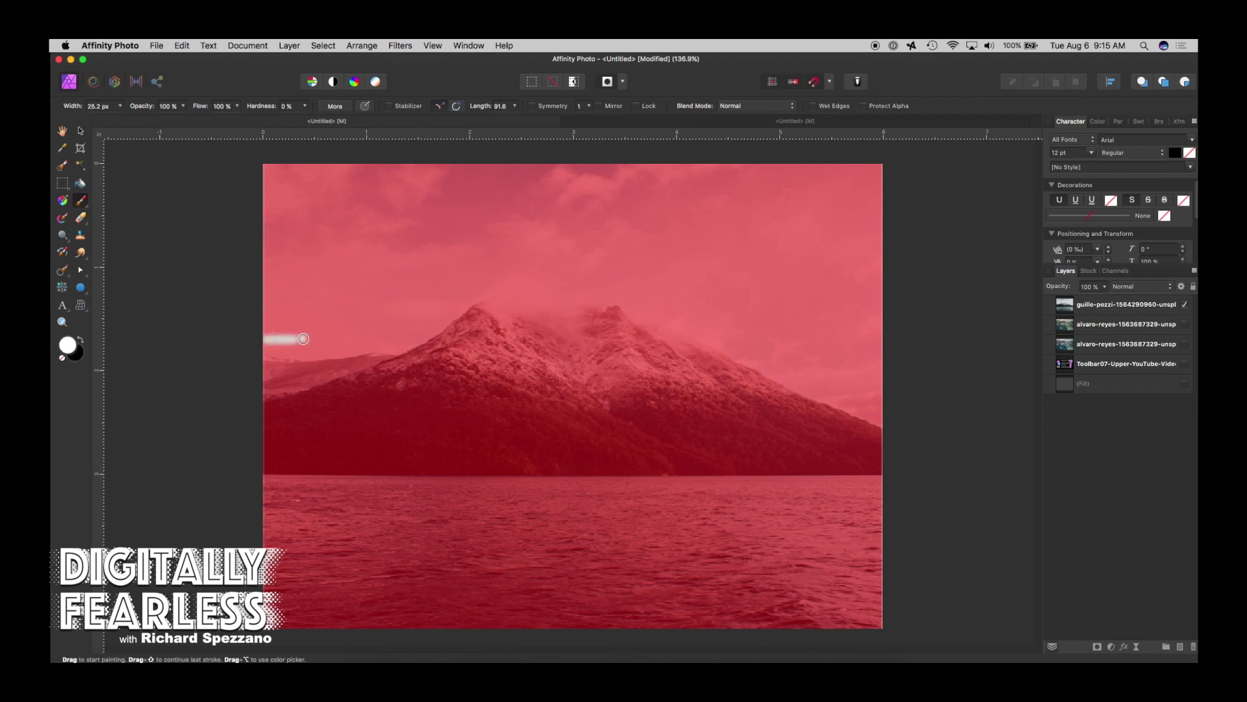
{"action": "mouse_move", "coordinate": [292, 333]}
{"action": "left_mouse_down"}
{"action": "mouse_move", "coordinate": [275, 331]}
{"action": "mouse_move", "coordinate": [323, 341]}
{"action": "mouse_move", "coordinate": [438, 301]}
{"action": "left_mouse_up"}
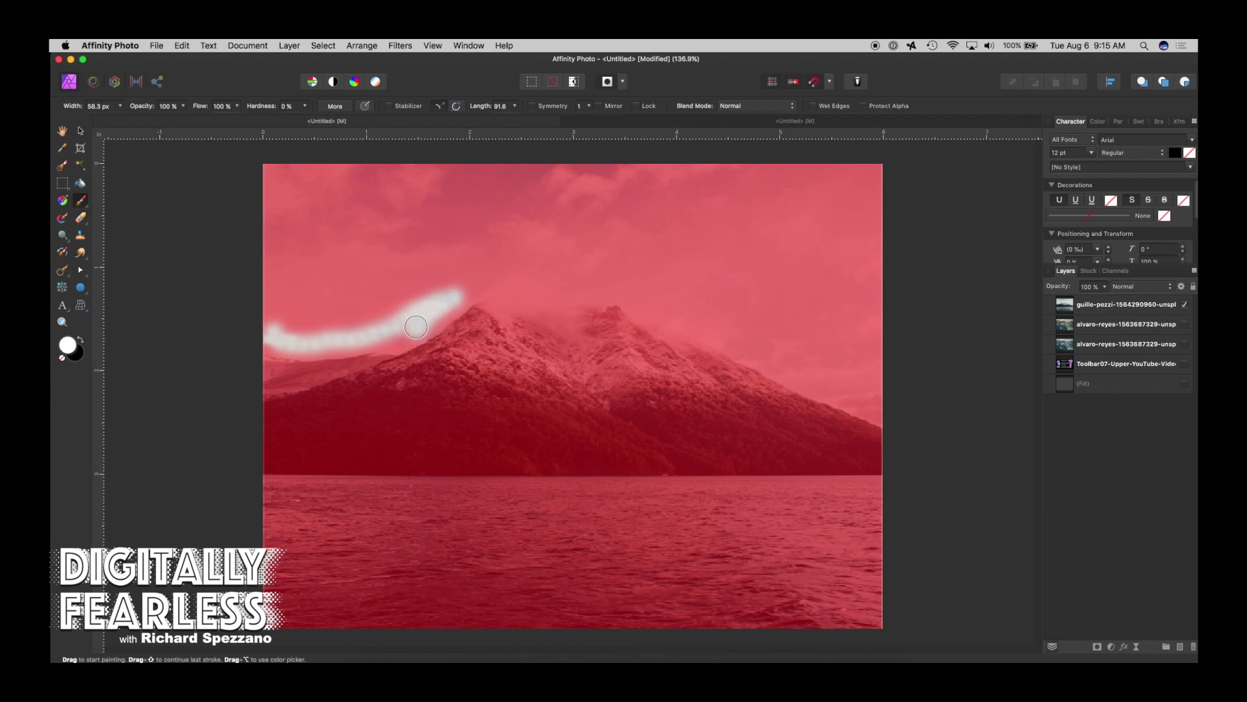
{"action": "key", "text": "super+equal"}
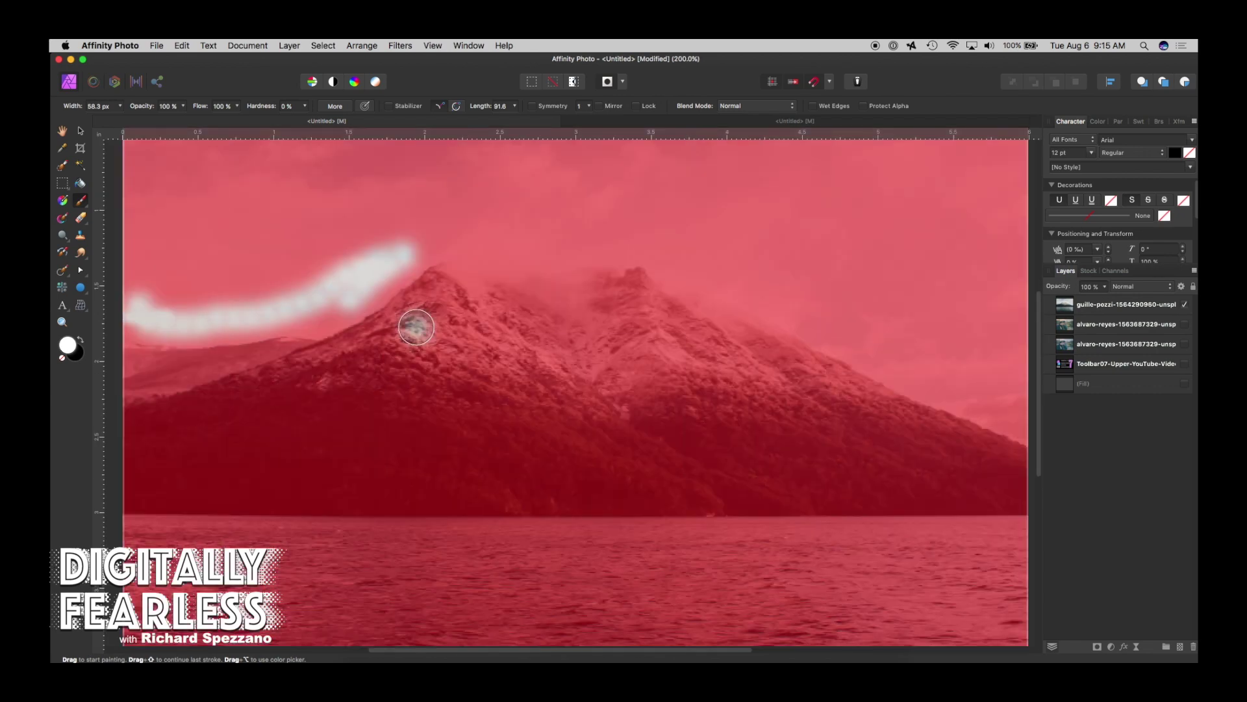
{"action": "key", "text": "bracketleft"}
{"action": "key", "text": "bracketleft"}
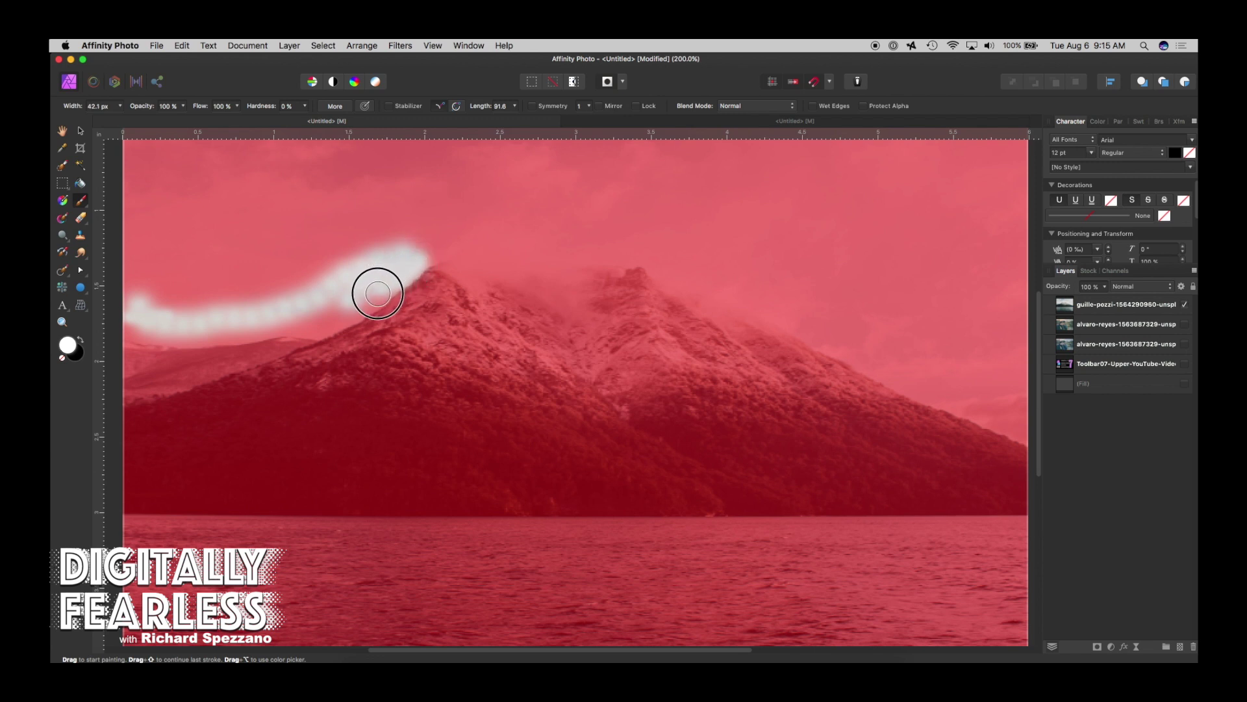
{"action": "mouse_move", "coordinate": [376, 295]}
{"action": "left_mouse_down"}
{"action": "mouse_move", "coordinate": [310, 328]}
{"action": "mouse_move", "coordinate": [385, 267]}
{"action": "mouse_move", "coordinate": [323, 296]}
{"action": "mouse_move", "coordinate": [311, 332]}
{"action": "mouse_move", "coordinate": [149, 332]}
{"action": "mouse_move", "coordinate": [396, 309]}
{"action": "mouse_move", "coordinate": [373, 315]}
{"action": "mouse_move", "coordinate": [358, 315]}
{"action": "mouse_move", "coordinate": [366, 281]}
{"action": "mouse_move", "coordinate": [403, 294]}
{"action": "mouse_move", "coordinate": [539, 261]}
{"action": "mouse_move", "coordinate": [512, 291]}
{"action": "mouse_move", "coordinate": [498, 290]}
{"action": "mouse_move", "coordinate": [609, 236]}
{"action": "mouse_move", "coordinate": [620, 253]}
{"action": "mouse_move", "coordinate": [412, 282]}
{"action": "mouse_move", "coordinate": [451, 309]}
{"action": "left_mouse_up"}
Extend the white band along the ridge past the right peak and down the right slope
{"action": "key", "text": "space"}
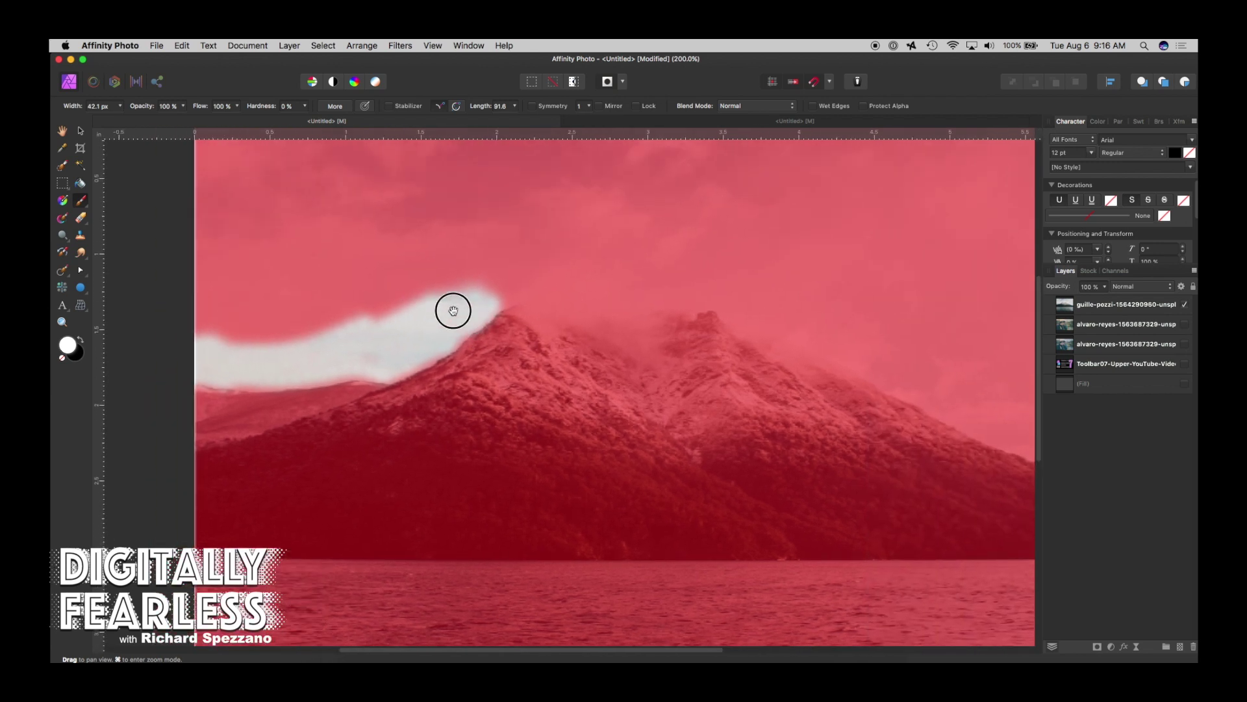
{"action": "mouse_move", "coordinate": [382, 370]}
{"action": "left_mouse_down"}
{"action": "mouse_move", "coordinate": [451, 337]}
{"action": "mouse_move", "coordinate": [495, 295]}
{"action": "mouse_move", "coordinate": [306, 345]}
{"action": "mouse_move", "coordinate": [181, 320]}
{"action": "mouse_move", "coordinate": [509, 293]}
{"action": "mouse_move", "coordinate": [544, 305]}
{"action": "mouse_move", "coordinate": [747, 303]}
{"action": "left_mouse_up"}
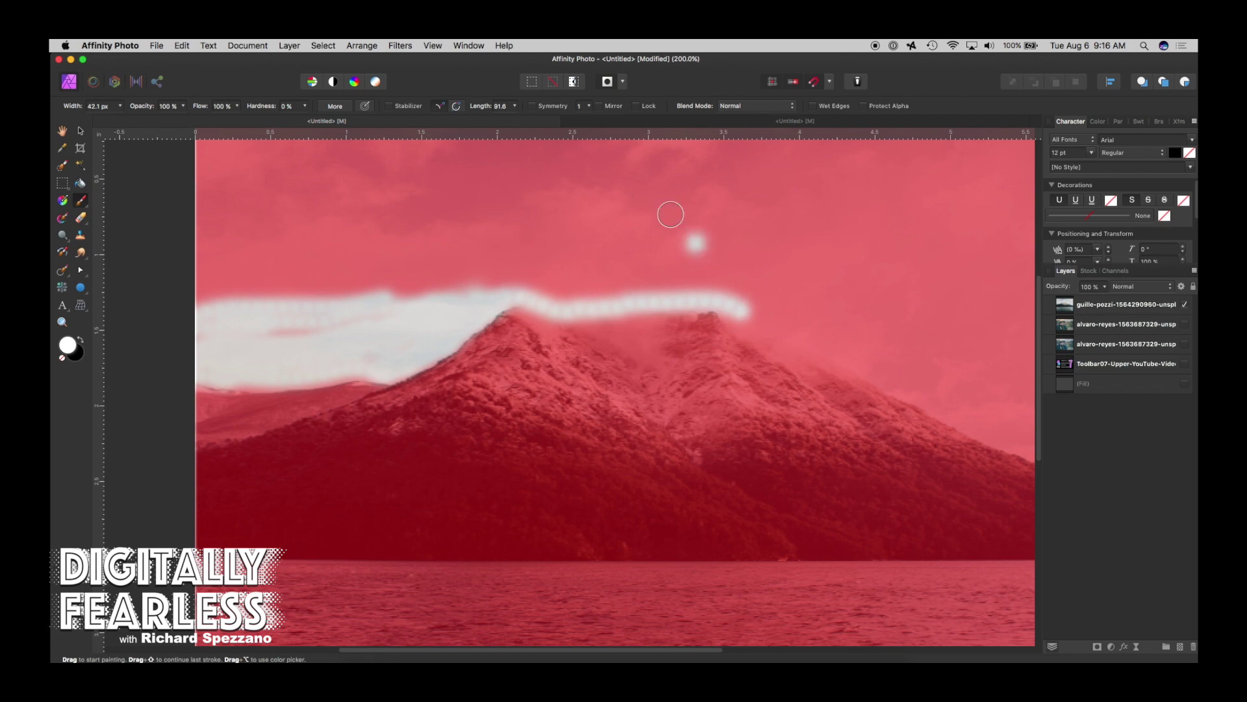
{"action": "left_click", "coordinate": [606, 86]}
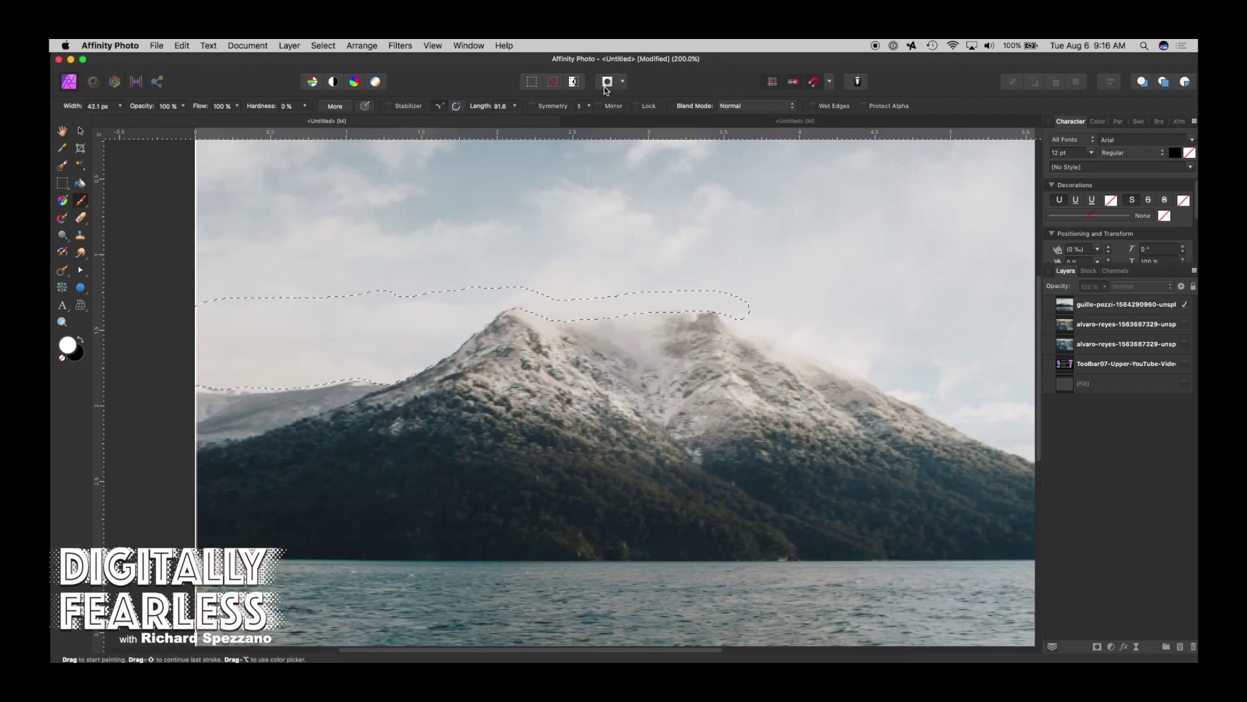
{"action": "left_click", "coordinate": [606, 85]}
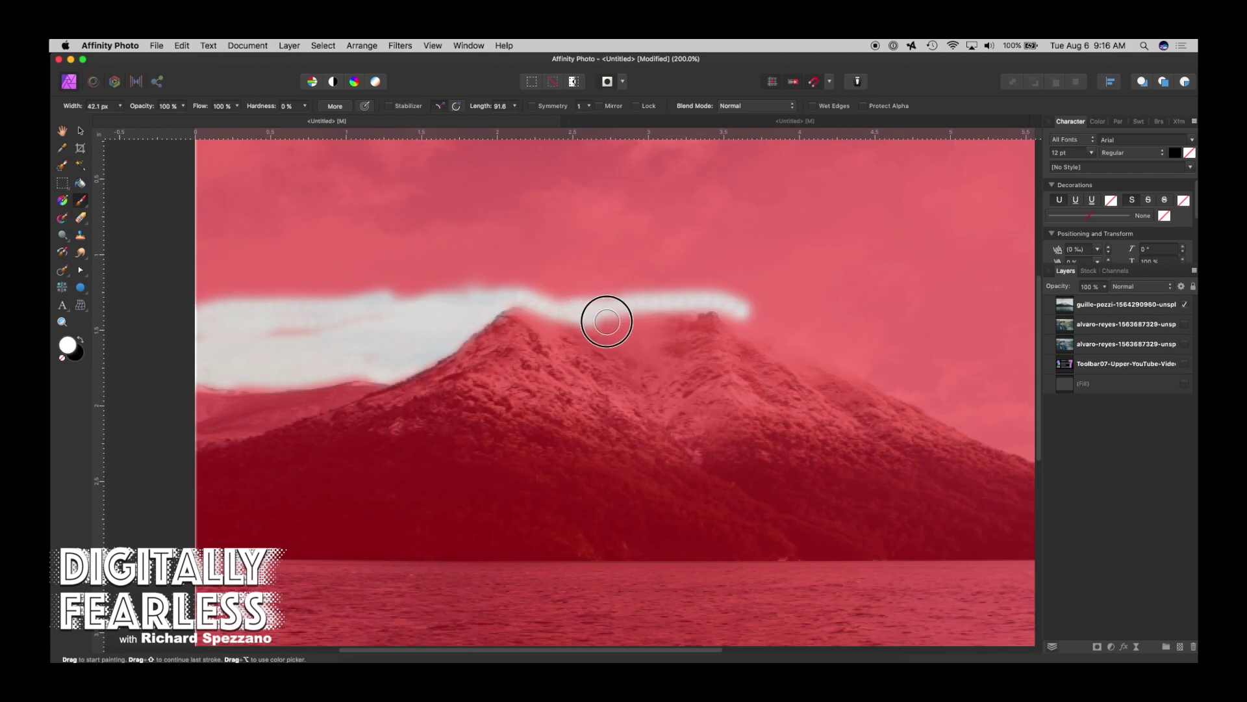
{"action": "mouse_move", "coordinate": [607, 321]}
{"action": "left_mouse_down"}
{"action": "mouse_move", "coordinate": [658, 310]}
{"action": "mouse_move", "coordinate": [628, 325]}
{"action": "mouse_move", "coordinate": [602, 317]}
{"action": "mouse_move", "coordinate": [697, 297]}
{"action": "mouse_move", "coordinate": [817, 336]}
{"action": "left_mouse_up"}
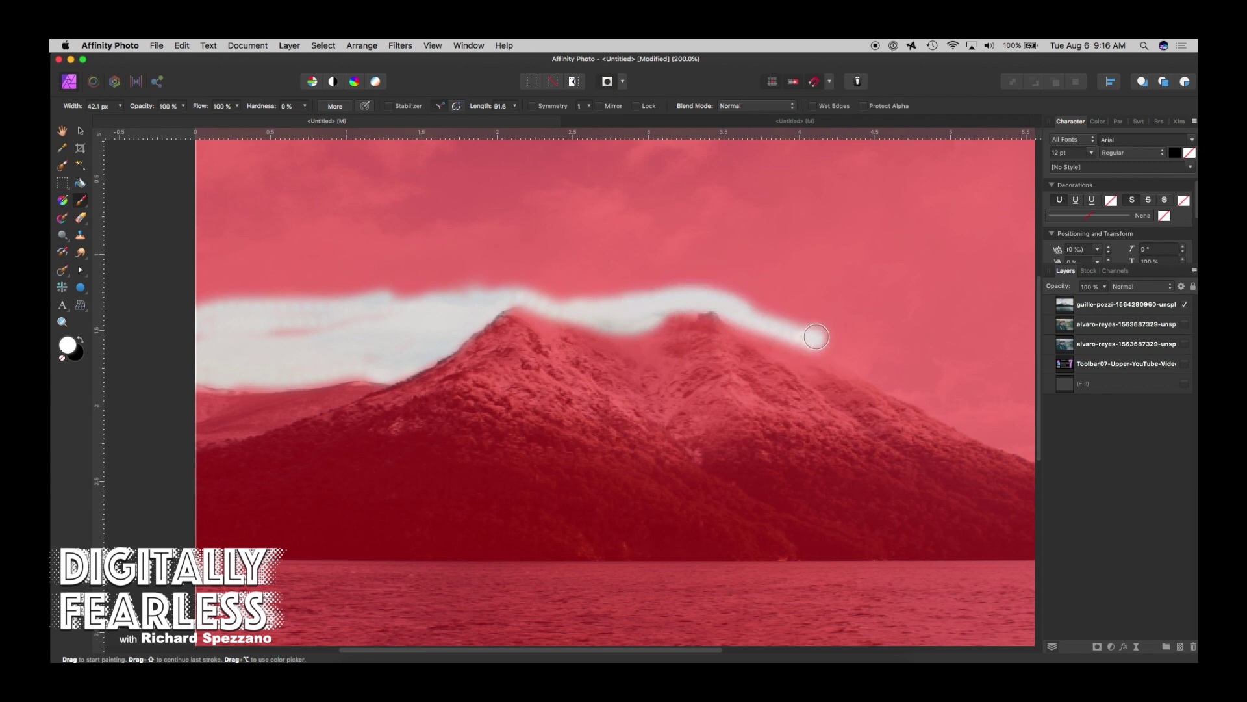
{"action": "mouse_move", "coordinate": [745, 316]}
{"action": "left_mouse_down"}
{"action": "mouse_move", "coordinate": [889, 375]}
{"action": "mouse_move", "coordinate": [845, 348]}
{"action": "mouse_move", "coordinate": [694, 316]}
{"action": "mouse_move", "coordinate": [574, 308]}
{"action": "left_mouse_up"}
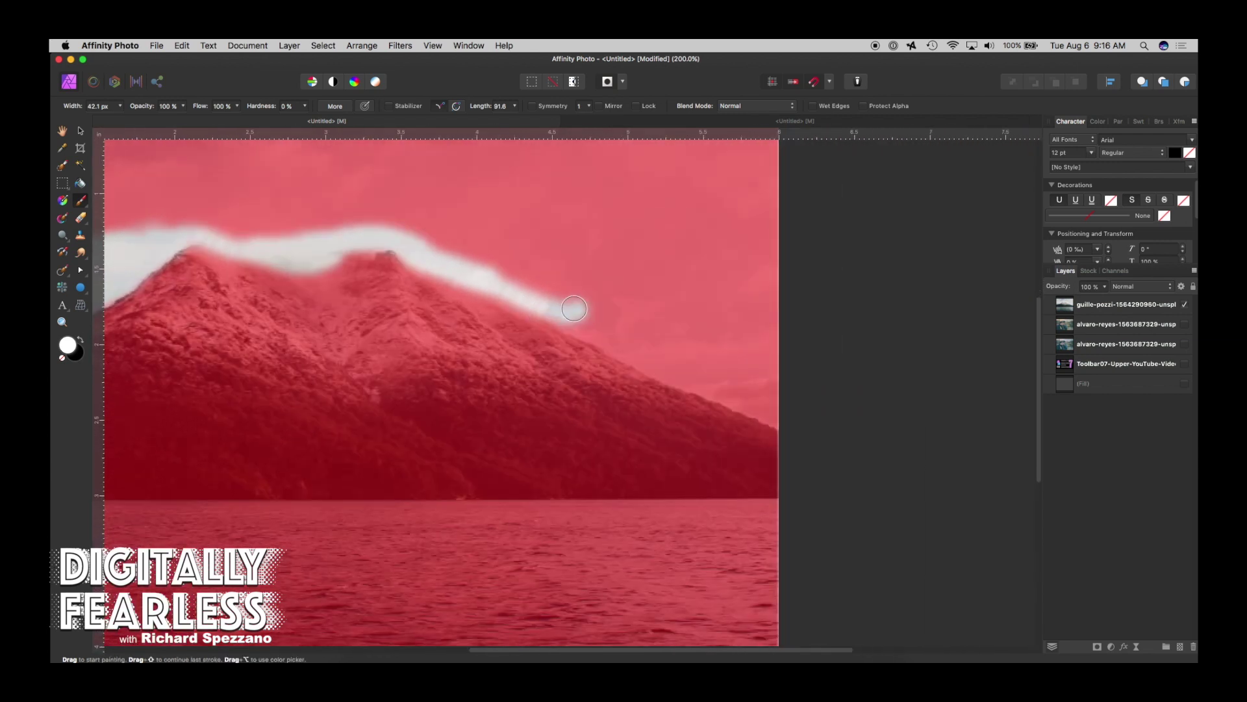
{"action": "mouse_move", "coordinate": [422, 252]}
{"action": "left_mouse_down"}
{"action": "mouse_move", "coordinate": [495, 275]}
{"action": "mouse_move", "coordinate": [787, 413]}
{"action": "left_mouse_up"}
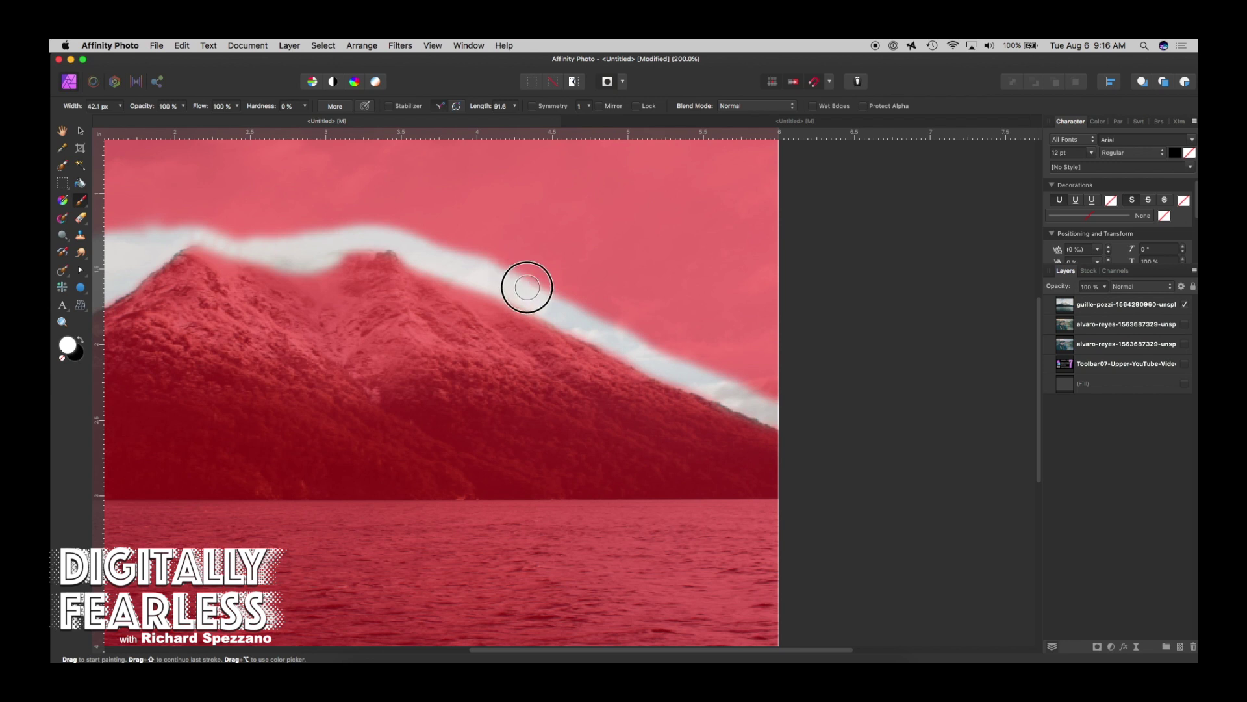
{"action": "mouse_move", "coordinate": [526, 284]}
{"action": "left_mouse_down"}
{"action": "mouse_move", "coordinate": [760, 397]}
{"action": "mouse_move", "coordinate": [577, 279]}
{"action": "mouse_move", "coordinate": [472, 240]}
{"action": "mouse_move", "coordinate": [424, 251]}
{"action": "mouse_move", "coordinate": [614, 321]}
{"action": "mouse_move", "coordinate": [535, 303]}
{"action": "mouse_move", "coordinate": [464, 261]}
{"action": "mouse_move", "coordinate": [617, 286]}
{"action": "mouse_move", "coordinate": [556, 290]}
{"action": "mouse_move", "coordinate": [627, 304]}
{"action": "mouse_move", "coordinate": [597, 318]}
{"action": "mouse_move", "coordinate": [712, 348]}
{"action": "mouse_move", "coordinate": [711, 361]}
{"action": "mouse_move", "coordinate": [675, 329]}
{"action": "mouse_move", "coordinate": [751, 367]}
{"action": "mouse_move", "coordinate": [756, 154]}
{"action": "mouse_move", "coordinate": [770, 303]}
{"action": "mouse_move", "coordinate": [765, 206]}
{"action": "mouse_move", "coordinate": [761, 394]}
{"action": "mouse_move", "coordinate": [759, 335]}
{"action": "mouse_move", "coordinate": [715, 187]}
{"action": "mouse_move", "coordinate": [720, 345]}
{"action": "mouse_move", "coordinate": [521, 259]}
{"action": "mouse_move", "coordinate": [649, 247]}
{"action": "mouse_move", "coordinate": [535, 250]}
{"action": "mouse_move", "coordinate": [700, 209]}
{"action": "mouse_move", "coordinate": [744, 219]}
{"action": "mouse_move", "coordinate": [722, 145]}
{"action": "mouse_move", "coordinate": [542, 198]}
{"action": "left_mouse_up"}
With a much larger brush, paint white over the remaining red sky, including the upper left, then fit the view
{"action": "key", "text": "space"}
{"action": "mouse_move", "coordinate": [512, 237]}
{"action": "left_mouse_down"}
{"action": "mouse_move", "coordinate": [549, 350]}
{"action": "mouse_move", "coordinate": [582, 337]}
{"action": "mouse_move", "coordinate": [594, 303]}
{"action": "mouse_move", "coordinate": [814, 260]}
{"action": "mouse_move", "coordinate": [675, 227]}
{"action": "mouse_move", "coordinate": [823, 208]}
{"action": "mouse_move", "coordinate": [521, 220]}
{"action": "mouse_move", "coordinate": [825, 216]}
{"action": "left_mouse_up"}
{"action": "key", "text": "bracketright"}
{"action": "left_click", "coordinate": [581, 338]}
{"action": "key", "text": "bracketright"}
{"action": "key", "text": "bracketright"}
{"action": "key", "text": "bracketright"}
{"action": "key", "text": "bracketright"}
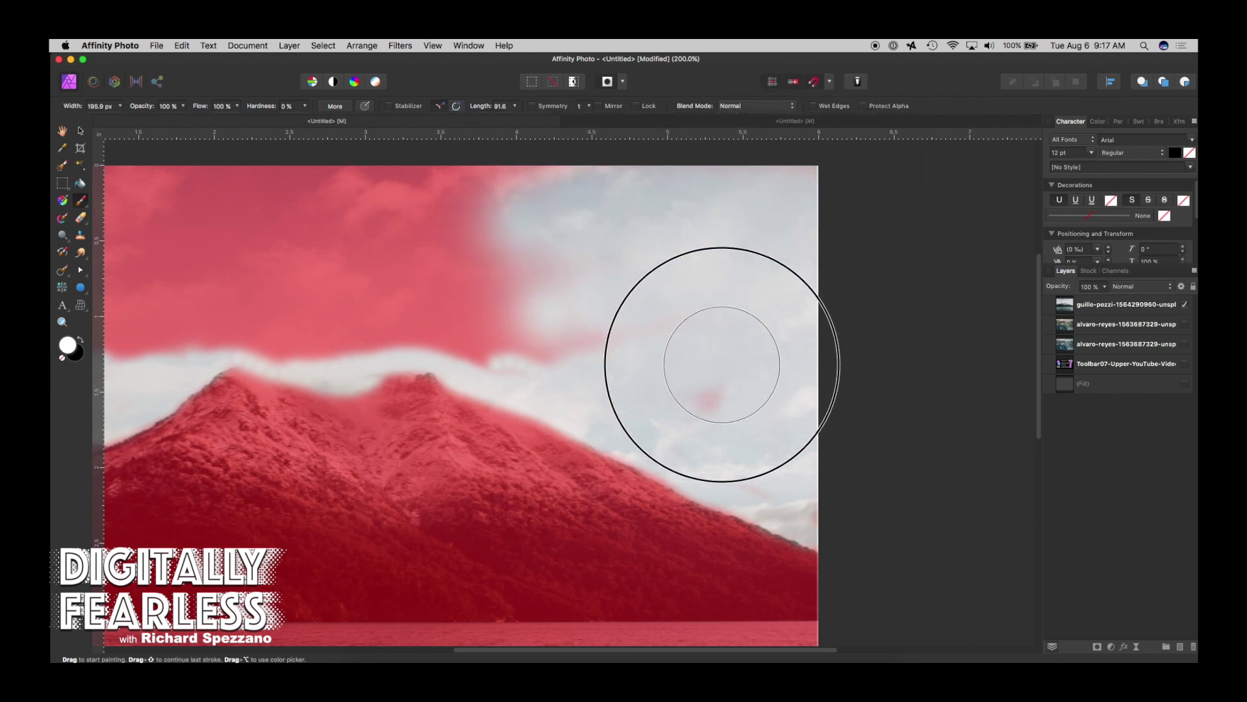
{"action": "mouse_move", "coordinate": [571, 301]}
{"action": "left_mouse_down"}
{"action": "mouse_move", "coordinate": [488, 317]}
{"action": "mouse_move", "coordinate": [385, 289]}
{"action": "mouse_move", "coordinate": [122, 328]}
{"action": "mouse_move", "coordinate": [162, 244]}
{"action": "mouse_move", "coordinate": [130, 178]}
{"action": "mouse_move", "coordinate": [147, 207]}
{"action": "mouse_move", "coordinate": [325, 227]}
{"action": "mouse_move", "coordinate": [511, 221]}
{"action": "mouse_move", "coordinate": [352, 251]}
{"action": "mouse_move", "coordinate": [369, 266]}
{"action": "mouse_move", "coordinate": [351, 296]}
{"action": "mouse_move", "coordinate": [303, 312]}
{"action": "mouse_move", "coordinate": [380, 312]}
{"action": "mouse_move", "coordinate": [360, 299]}
{"action": "mouse_move", "coordinate": [263, 332]}
{"action": "mouse_move", "coordinate": [449, 335]}
{"action": "mouse_move", "coordinate": [489, 355]}
{"action": "mouse_move", "coordinate": [758, 402]}
{"action": "mouse_move", "coordinate": [654, 374]}
{"action": "mouse_move", "coordinate": [489, 357]}
{"action": "mouse_move", "coordinate": [391, 326]}
{"action": "mouse_move", "coordinate": [97, 320]}
{"action": "left_mouse_up"}
{"action": "key", "text": "bracketleft"}
{"action": "key", "text": "bracketleft"}
{"action": "key", "text": "bracketleft"}
{"action": "key", "text": "bracketleft"}
{"action": "key", "text": "bracketright"}
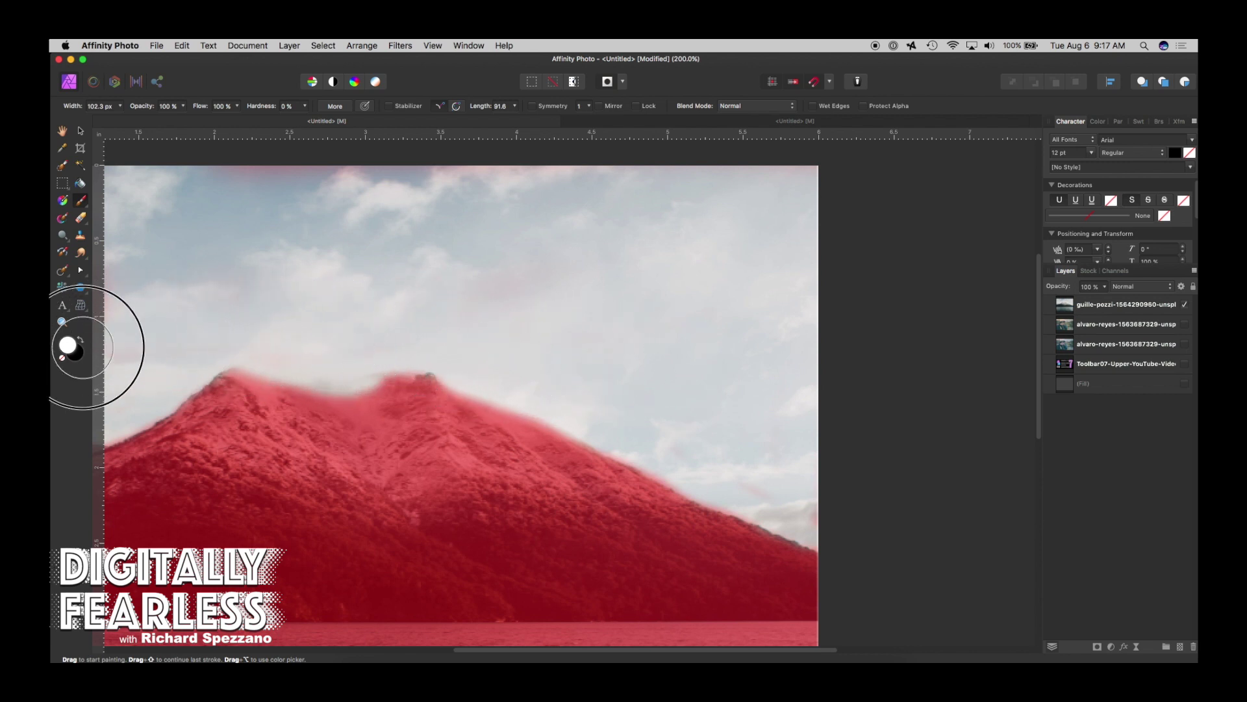
{"action": "scroll", "coordinate": [399, 292], "scroll_direction": "left", "scroll_amount": 10}
{"action": "mouse_move", "coordinate": [555, 329]}
{"action": "left_mouse_down"}
{"action": "mouse_move", "coordinate": [385, 370]}
{"action": "mouse_move", "coordinate": [356, 349]}
{"action": "mouse_move", "coordinate": [342, 174]}
{"action": "mouse_move", "coordinate": [522, 184]}
{"action": "mouse_move", "coordinate": [314, 185]}
{"action": "mouse_move", "coordinate": [328, 302]}
{"action": "mouse_move", "coordinate": [540, 265]}
{"action": "mouse_move", "coordinate": [394, 278]}
{"action": "mouse_move", "coordinate": [596, 281]}
{"action": "mouse_move", "coordinate": [388, 301]}
{"action": "mouse_move", "coordinate": [496, 159]}
{"action": "mouse_move", "coordinate": [532, 230]}
{"action": "mouse_move", "coordinate": [383, 225]}
{"action": "mouse_move", "coordinate": [559, 255]}
{"action": "mouse_move", "coordinate": [347, 355]}
{"action": "mouse_move", "coordinate": [373, 251]}
{"action": "mouse_move", "coordinate": [379, 336]}
{"action": "mouse_move", "coordinate": [414, 381]}
{"action": "mouse_move", "coordinate": [468, 388]}
{"action": "mouse_move", "coordinate": [620, 325]}
{"action": "mouse_move", "coordinate": [716, 346]}
{"action": "left_mouse_up"}
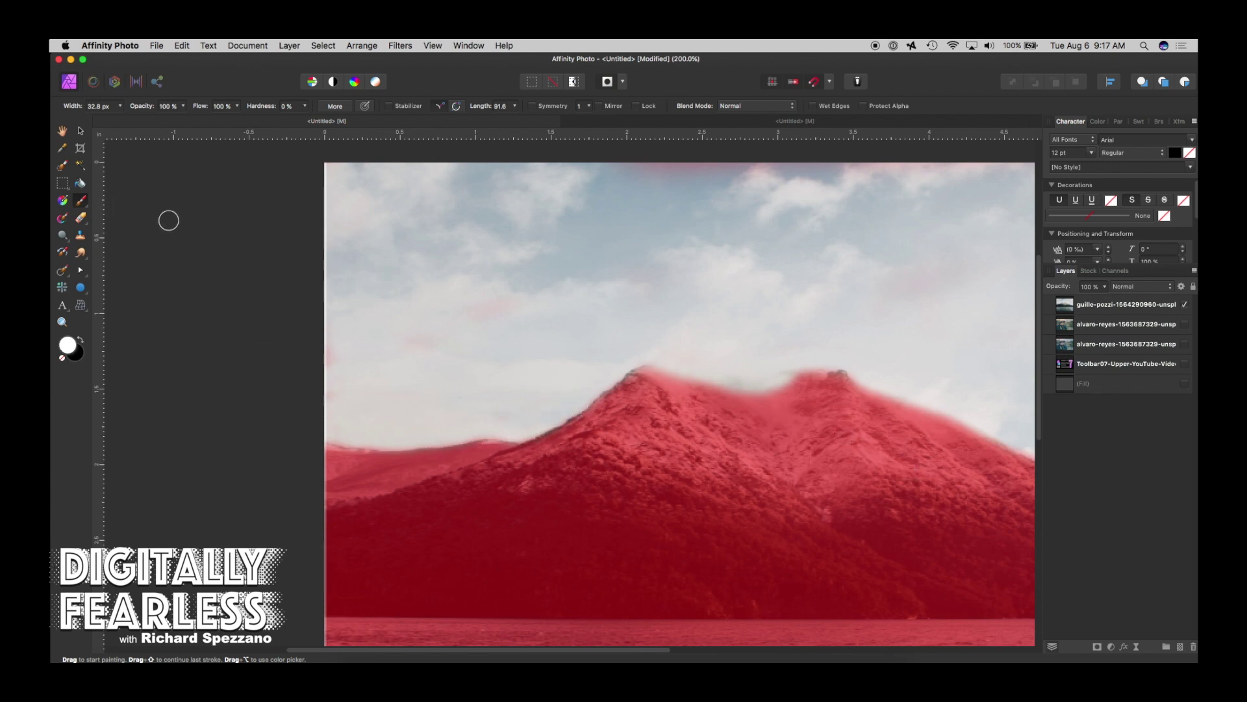
{"action": "double_click", "coordinate": [63, 131]}
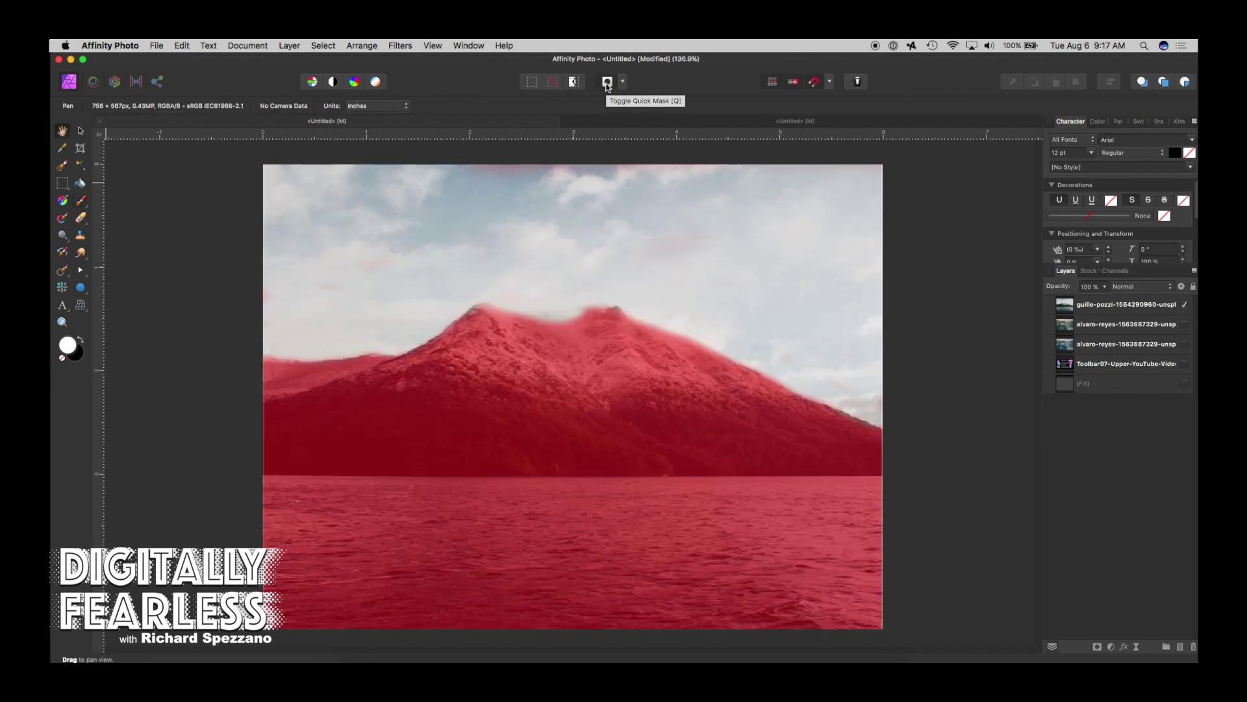
Exit Quick Mask to get the sky selection, target the top photo layer and open the adjustment types
{"action": "left_click", "coordinate": [606, 83]}
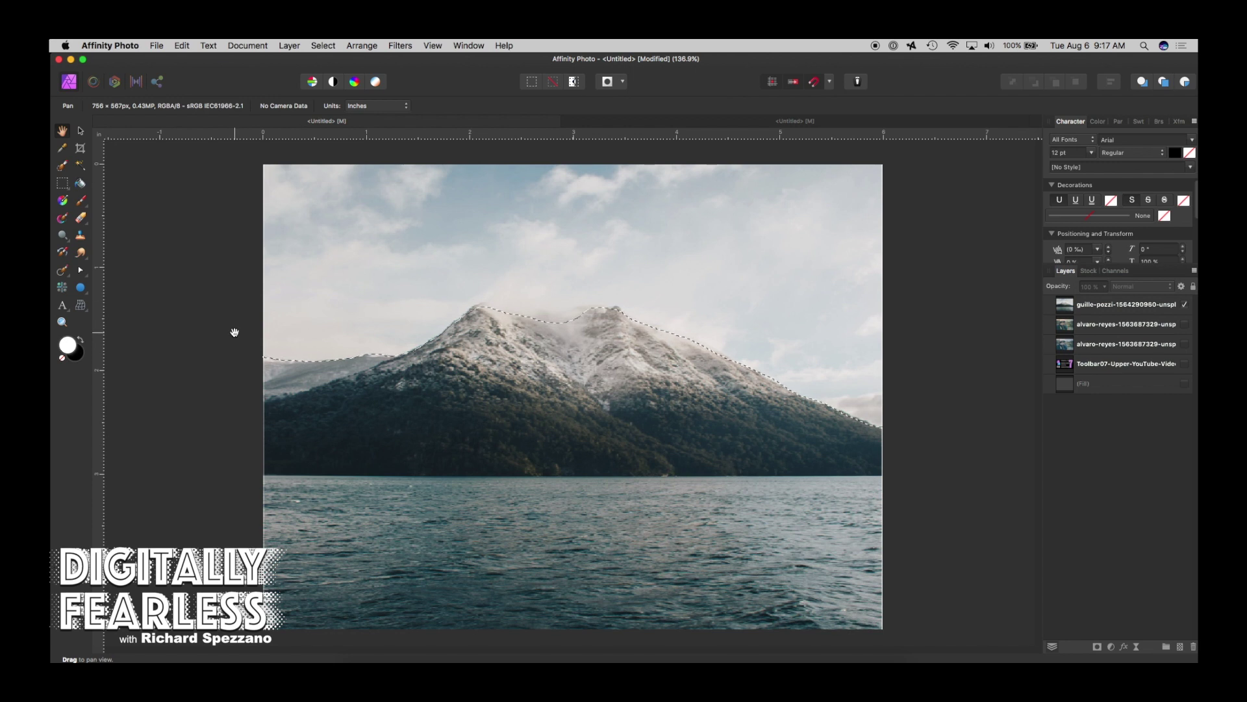
{"action": "left_click", "coordinate": [1066, 316]}
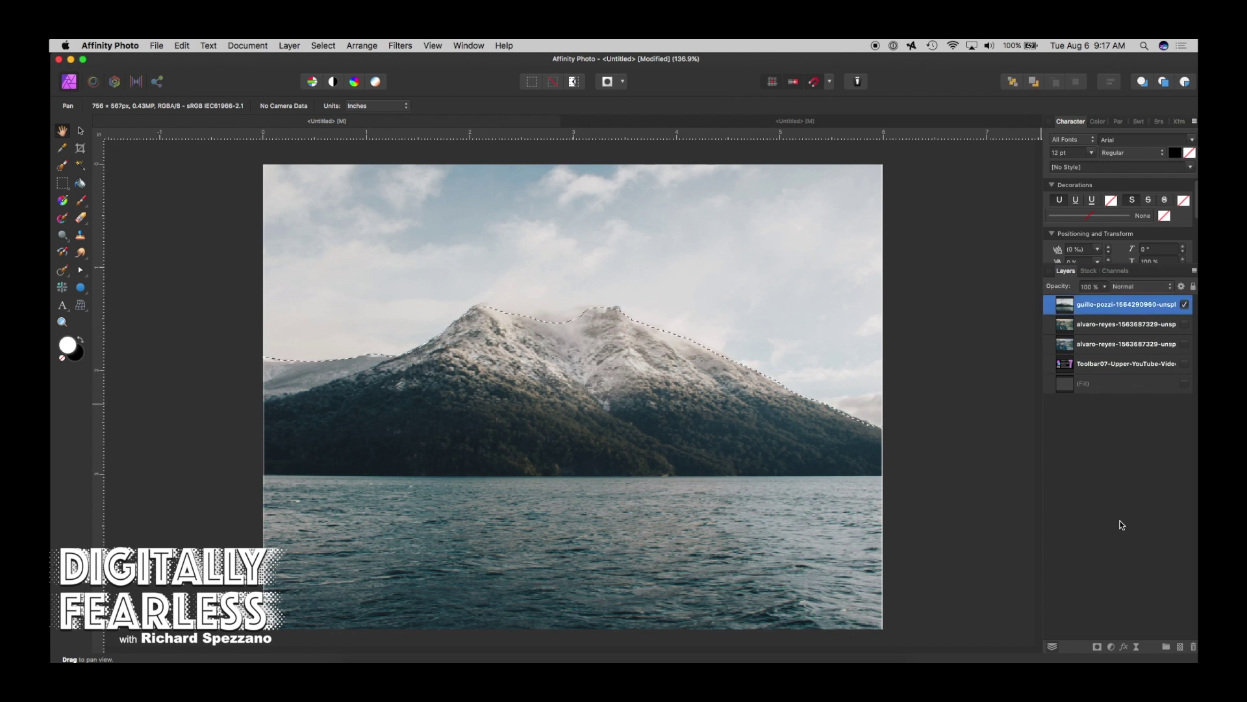
{"action": "left_click", "coordinate": [1112, 647]}
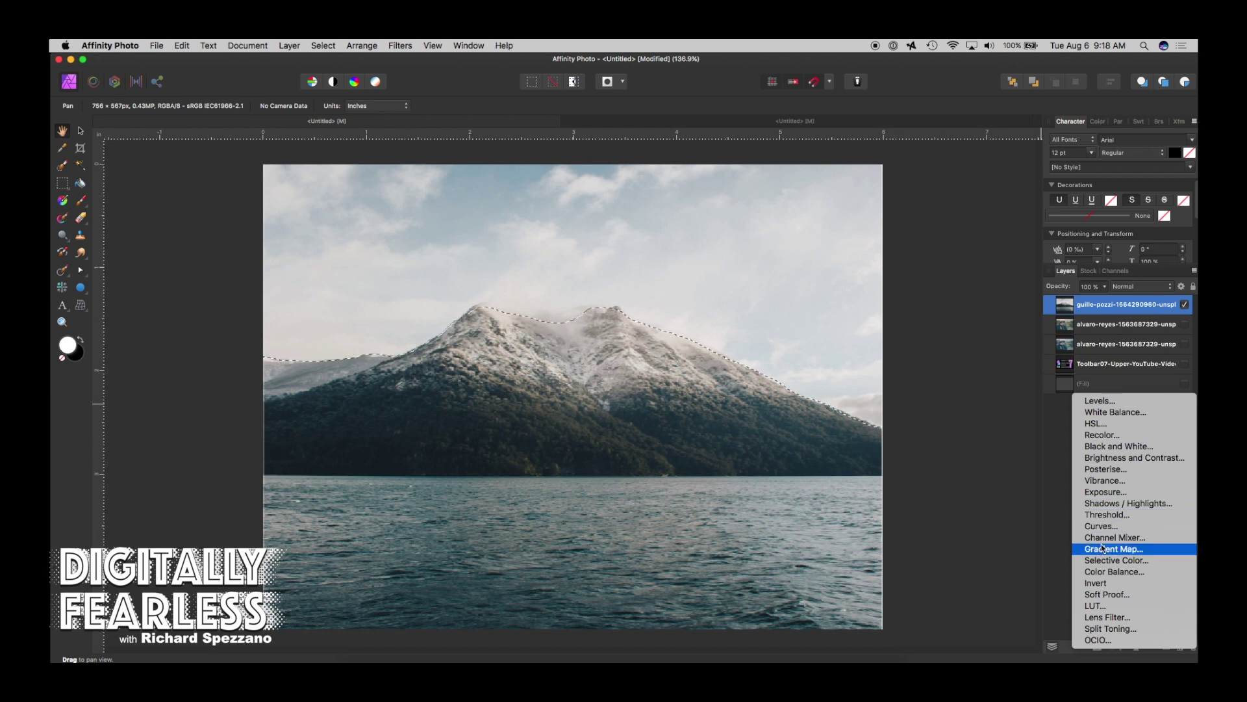
Add Color Balance: Midtones toward cyan and magenta with Yellow/Blue 100%, Highlights Yellow/Blue 38%, then deselect
{"action": "left_click", "coordinate": [1098, 571]}
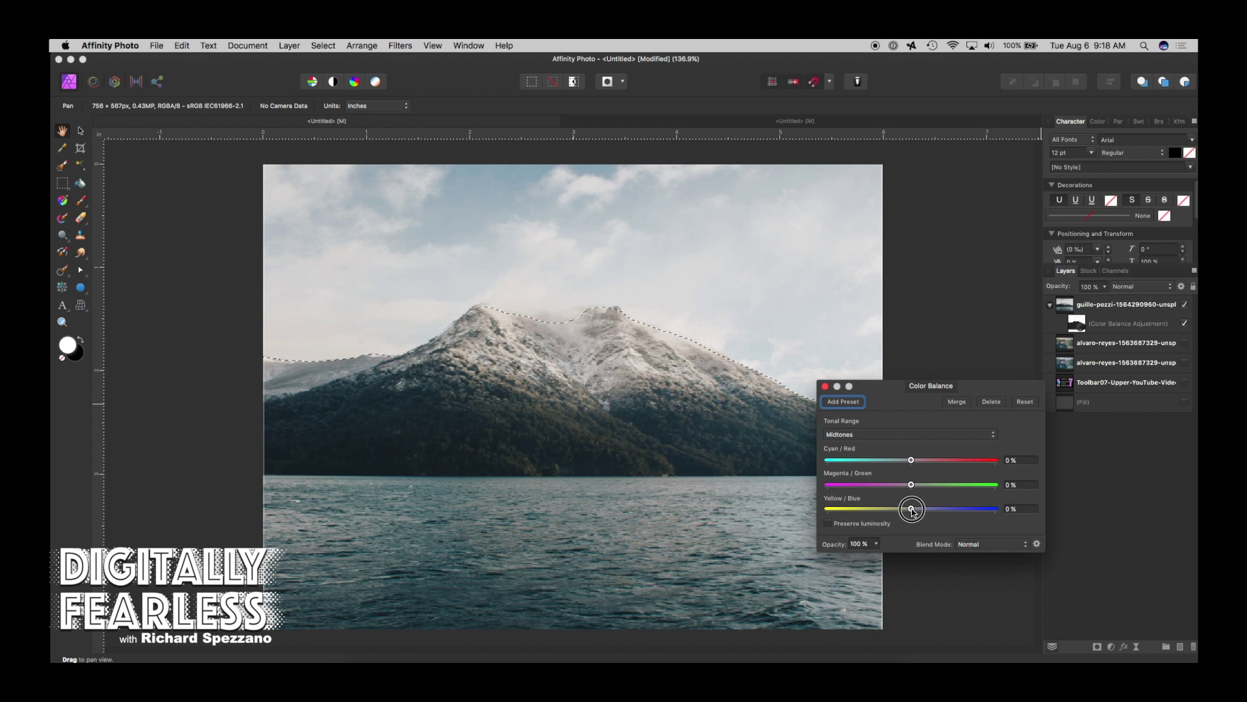
{"action": "left_click_drag", "start_coordinate": [913, 512], "coordinate": [940, 521]}
{"action": "left_click_drag", "start_coordinate": [912, 460], "coordinate": [849, 462]}
{"action": "left_click_drag", "start_coordinate": [911, 485], "coordinate": [842, 485]}
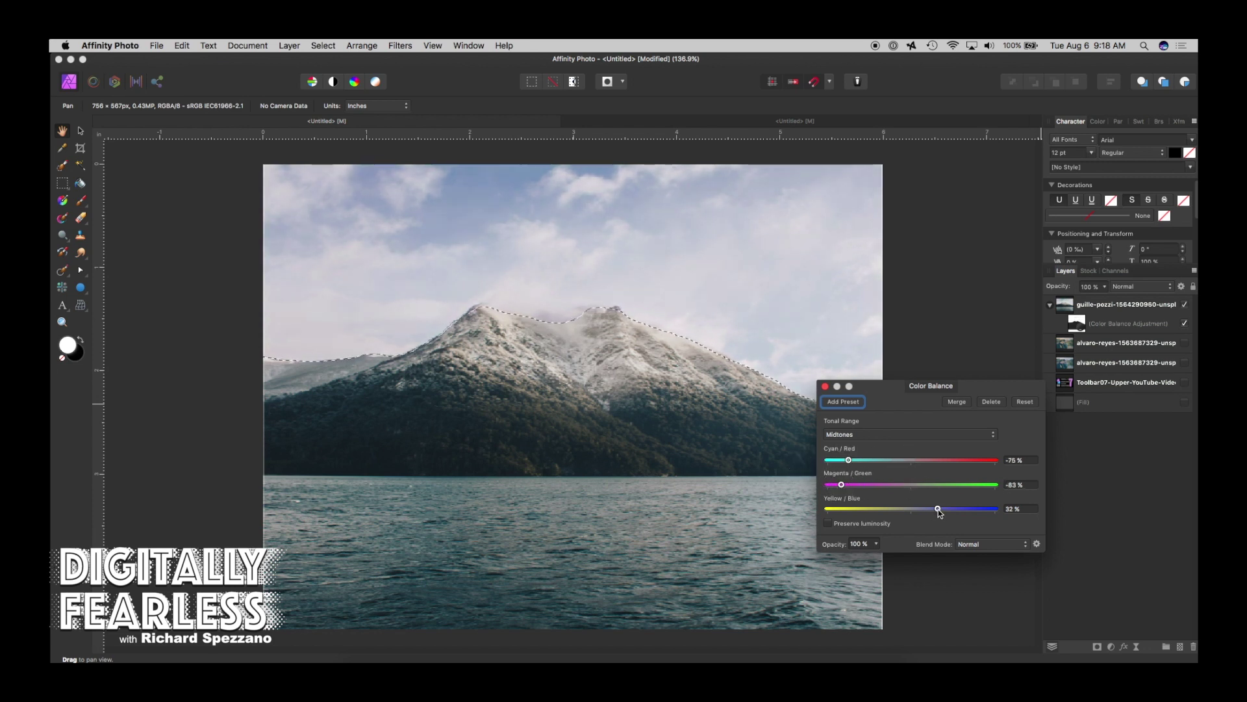
{"action": "left_click_drag", "start_coordinate": [937, 509], "coordinate": [995, 508]}
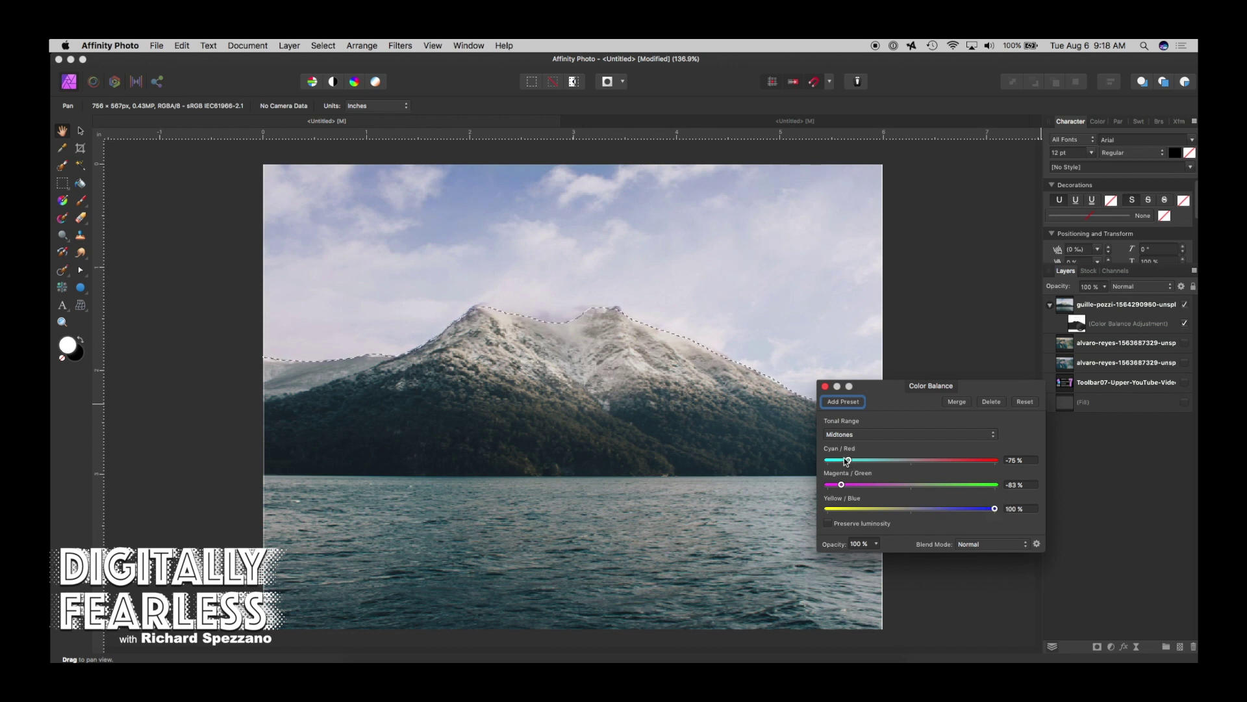
{"action": "mouse_move", "coordinate": [847, 461]}
{"action": "left_mouse_down"}
{"action": "mouse_move", "coordinate": [905, 460]}
{"action": "mouse_move", "coordinate": [825, 465]}
{"action": "mouse_move", "coordinate": [838, 464]}
{"action": "left_mouse_up"}
{"action": "left_click", "coordinate": [848, 434]}
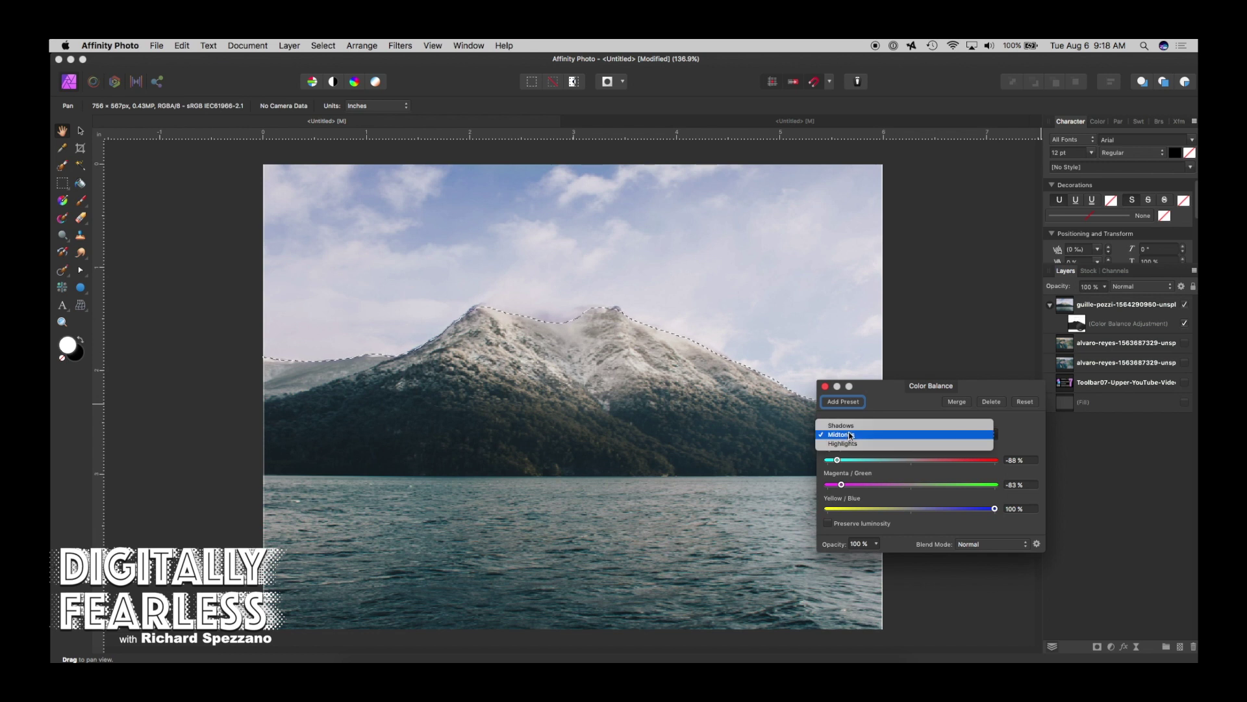
{"action": "left_click", "coordinate": [861, 443]}
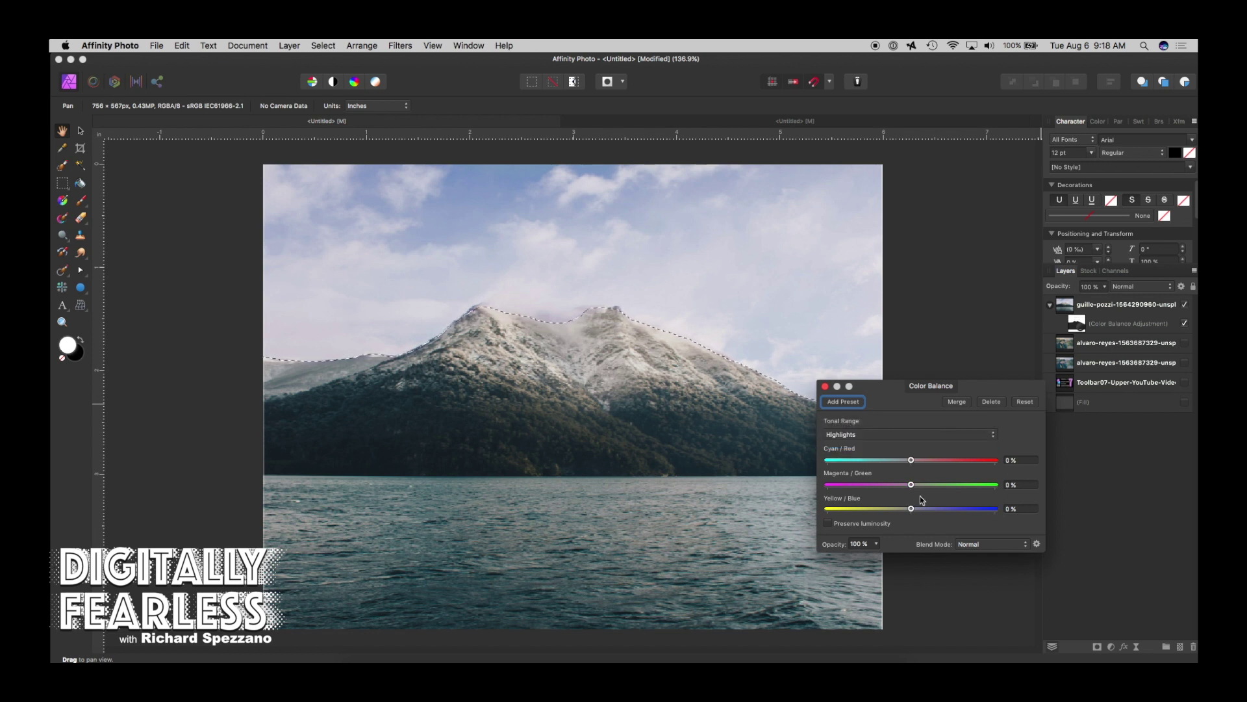
{"action": "left_click_drag", "start_coordinate": [911, 509], "coordinate": [941, 514]}
{"action": "left_click", "coordinate": [826, 386]}
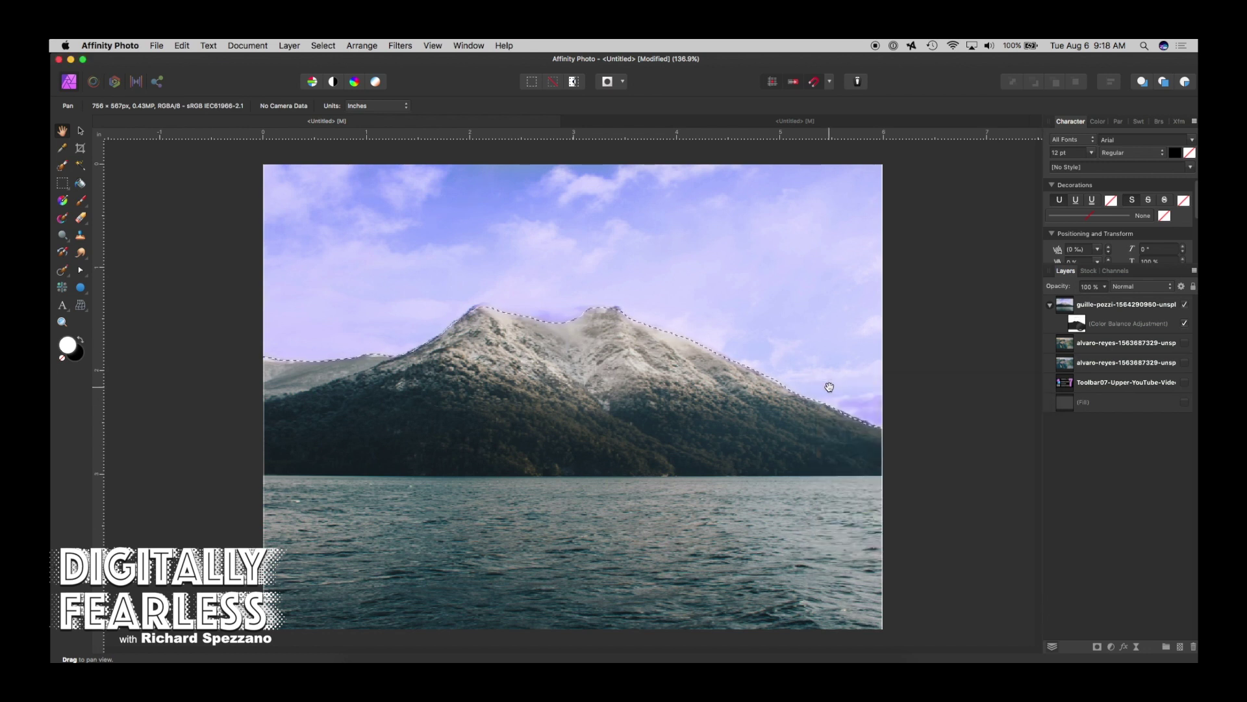
{"action": "key", "text": "super+d"}
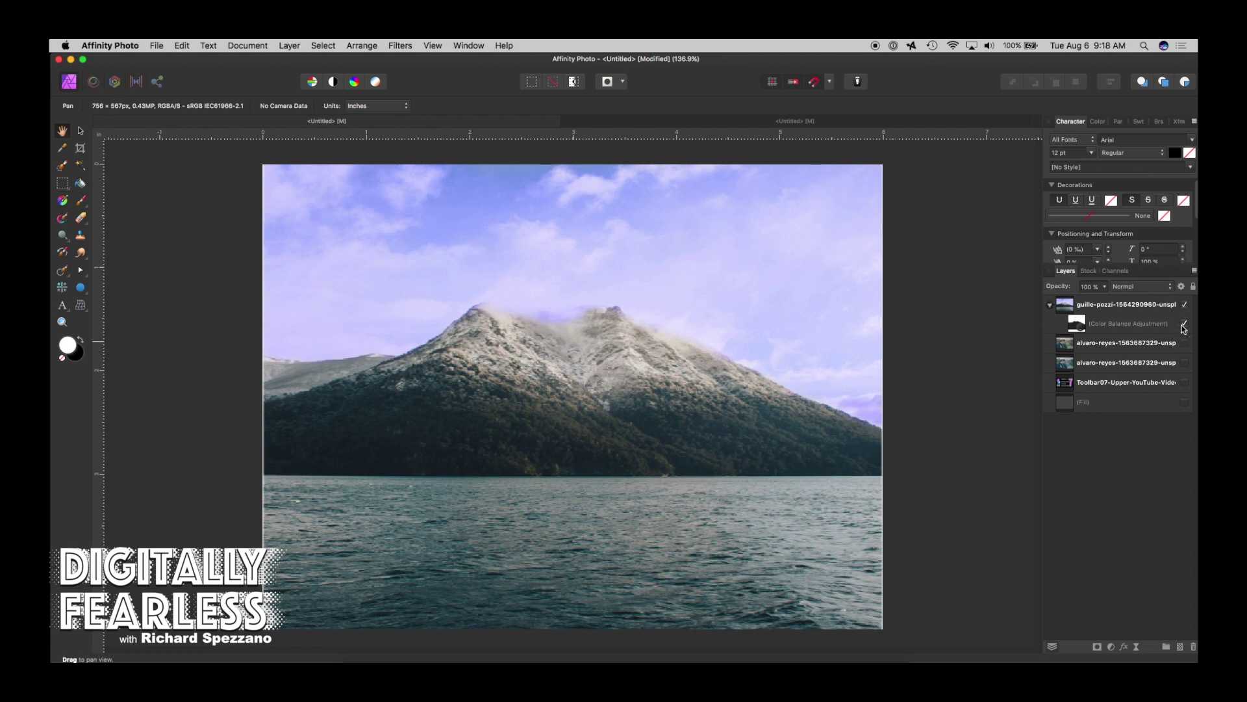
Toggle the Color Balance tint off and on to compare, then re-enter Quick Mask on the photo layer
{"action": "left_click", "coordinate": [1184, 323]}
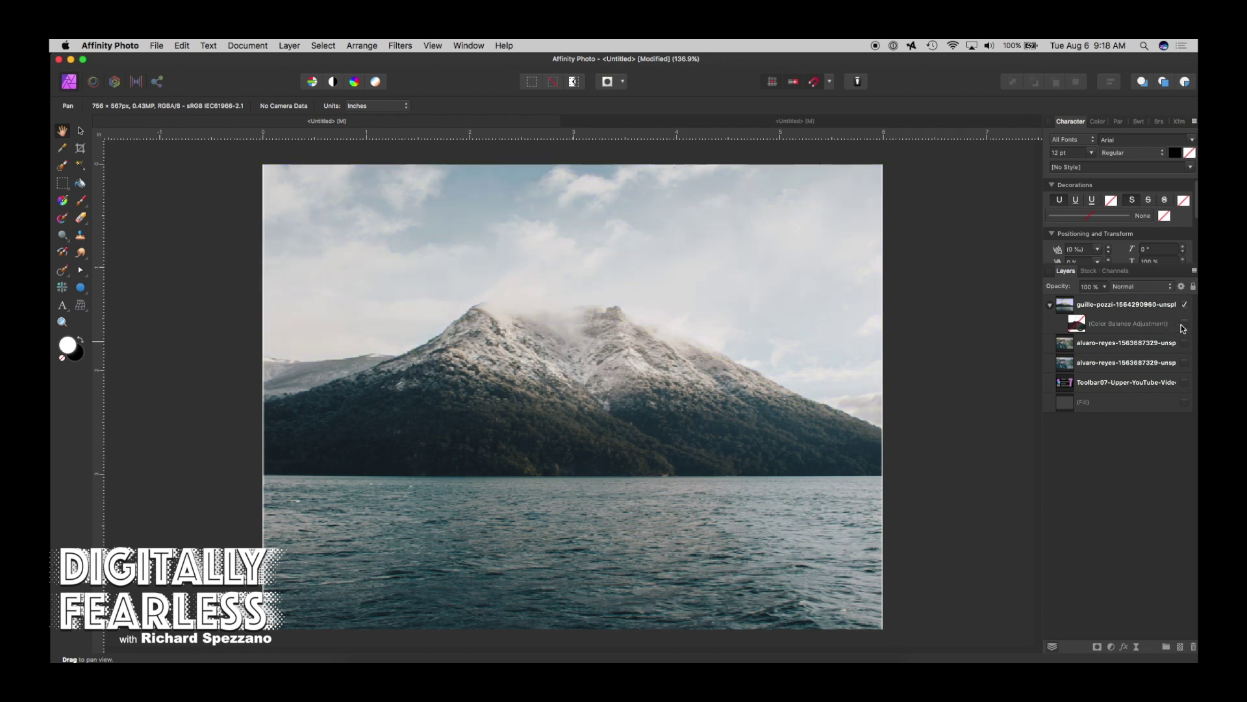
{"action": "left_click", "coordinate": [1183, 324]}
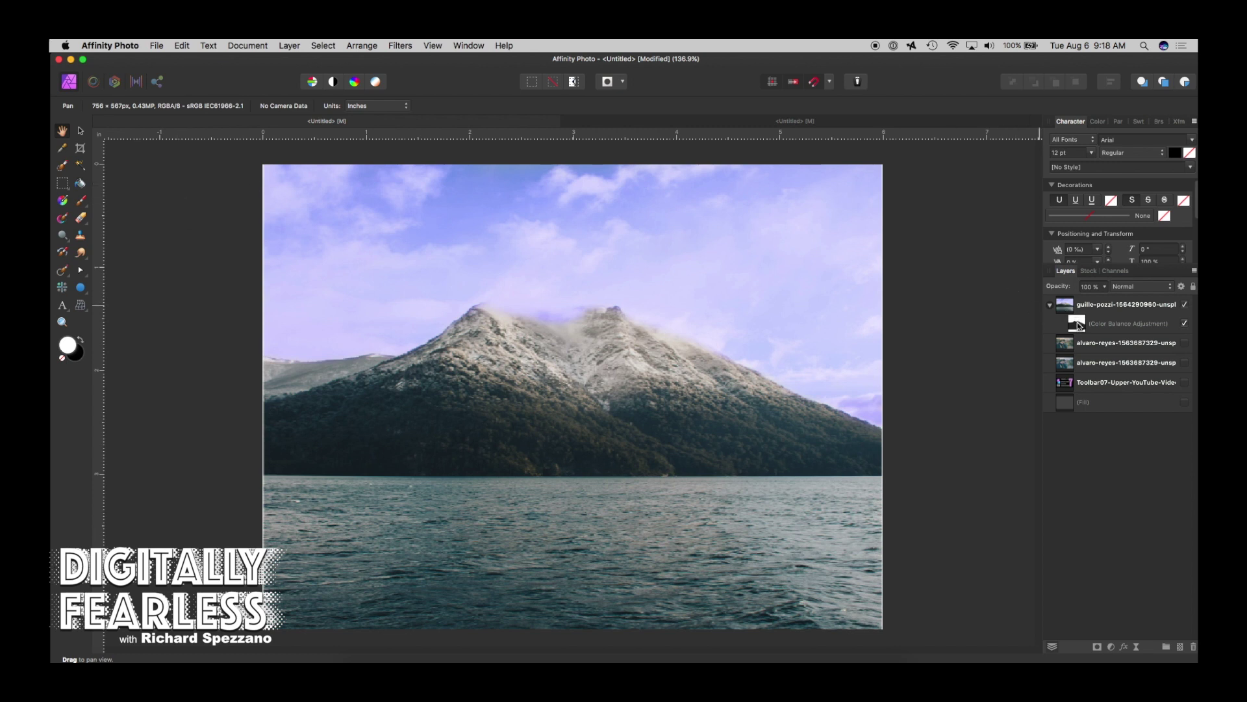
{"action": "left_click", "coordinate": [1064, 309]}
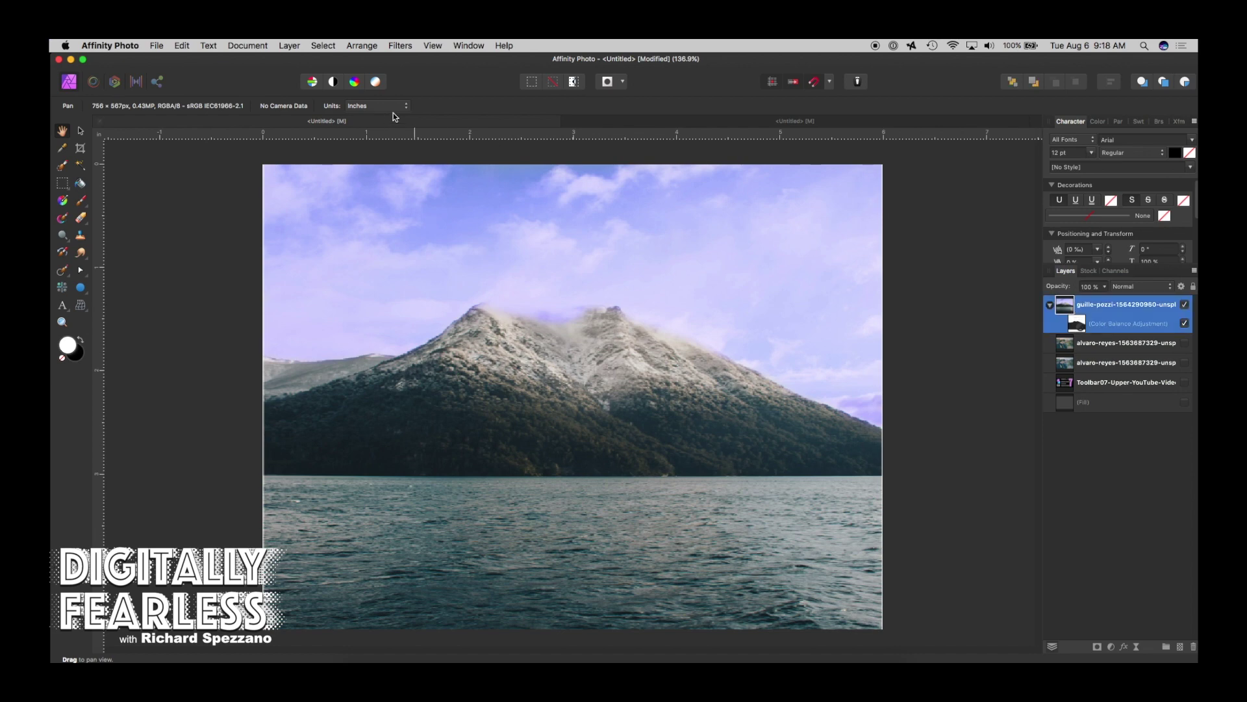
{"action": "left_click", "coordinate": [608, 82]}
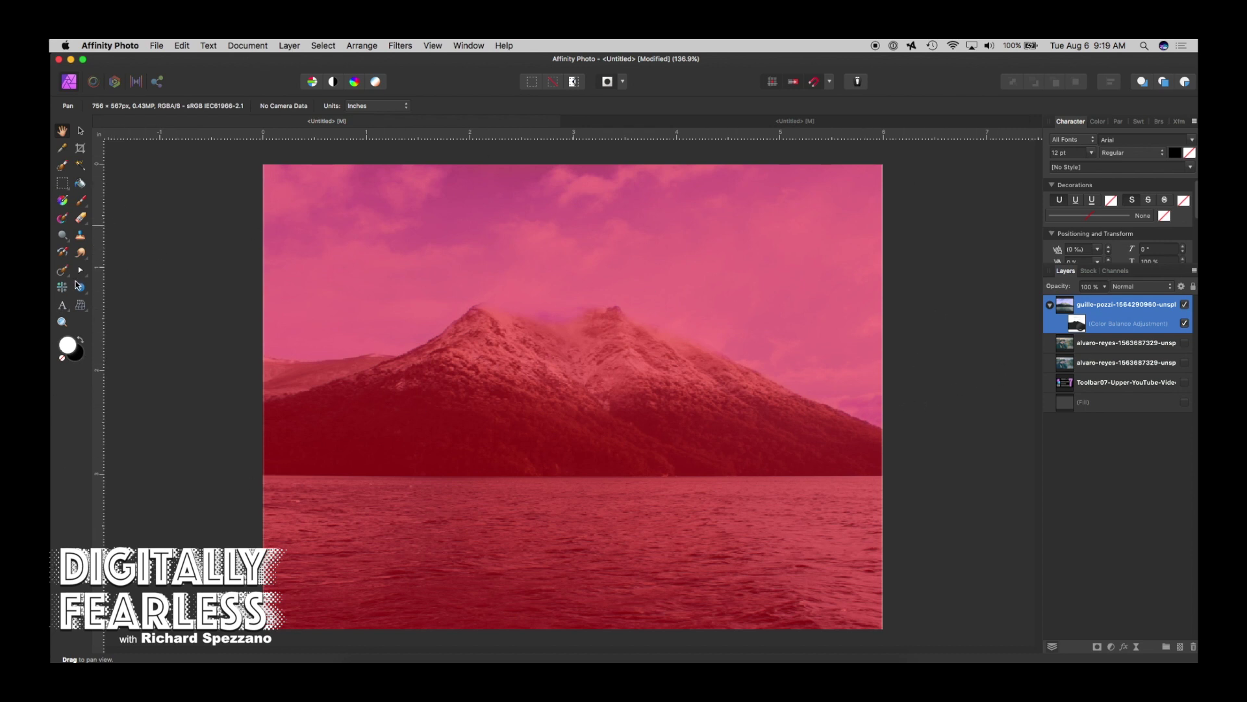
With the Paint Brush, clear the quick mask along both shorelines and over all the remaining lake water
{"action": "left_click", "coordinate": [81, 202]}
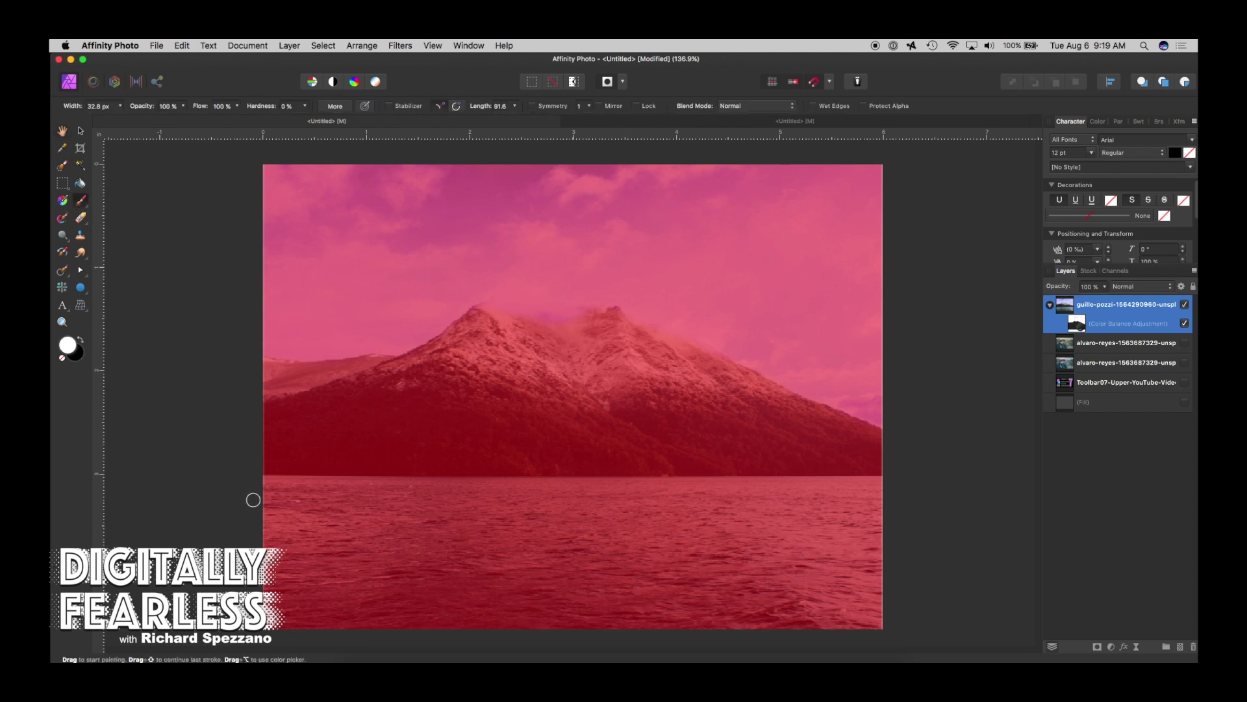
{"action": "key", "text": "bracketright"}
{"action": "key", "text": "bracketright"}
{"action": "key", "text": "bracketright"}
{"action": "mouse_move", "coordinate": [267, 485]}
{"action": "left_mouse_down"}
{"action": "mouse_move", "coordinate": [306, 512]}
{"action": "mouse_move", "coordinate": [259, 557]}
{"action": "mouse_move", "coordinate": [299, 492]}
{"action": "mouse_move", "coordinate": [264, 555]}
{"action": "mouse_move", "coordinate": [256, 488]}
{"action": "mouse_move", "coordinate": [587, 485]}
{"action": "left_mouse_up"}
{"action": "key", "text": "bracketleft"}
{"action": "key", "text": "bracketleft"}
{"action": "key", "text": "super+z"}
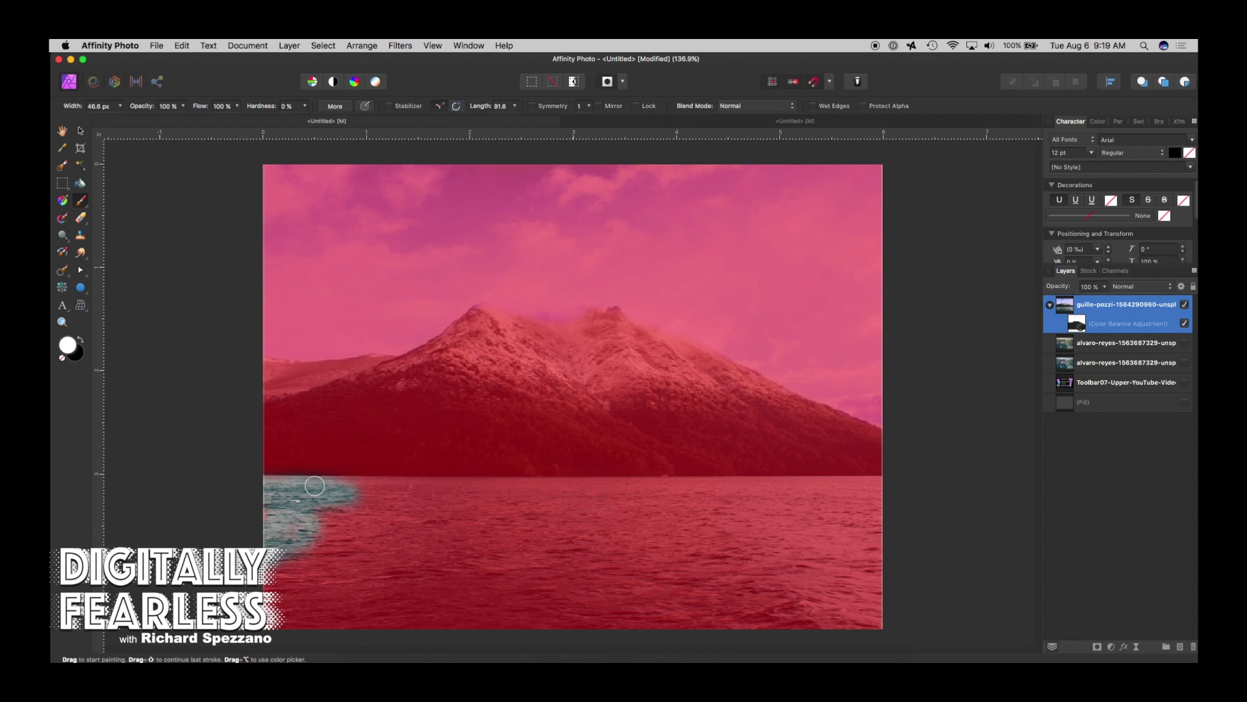
{"action": "left_click_drag", "start_coordinate": [398, 484], "coordinate": [591, 489]}
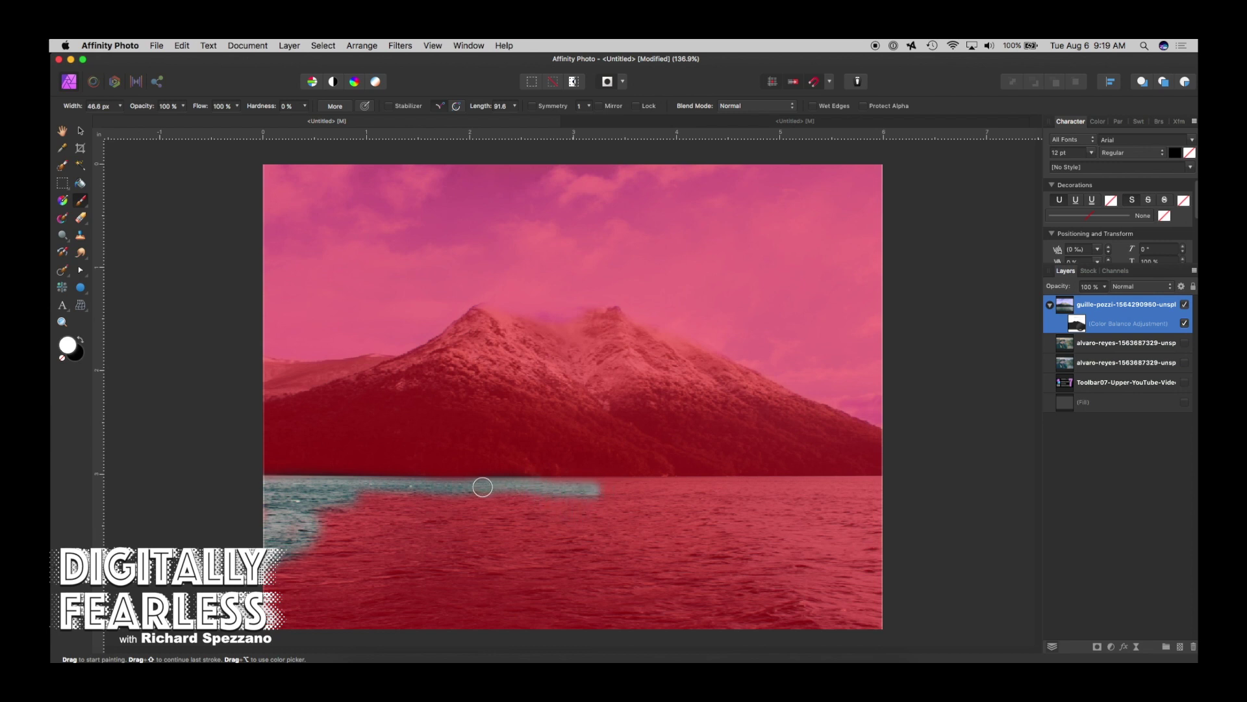
{"action": "mouse_move", "coordinate": [483, 486]}
{"action": "left_mouse_down"}
{"action": "mouse_move", "coordinate": [459, 482]}
{"action": "mouse_move", "coordinate": [603, 489]}
{"action": "left_mouse_up"}
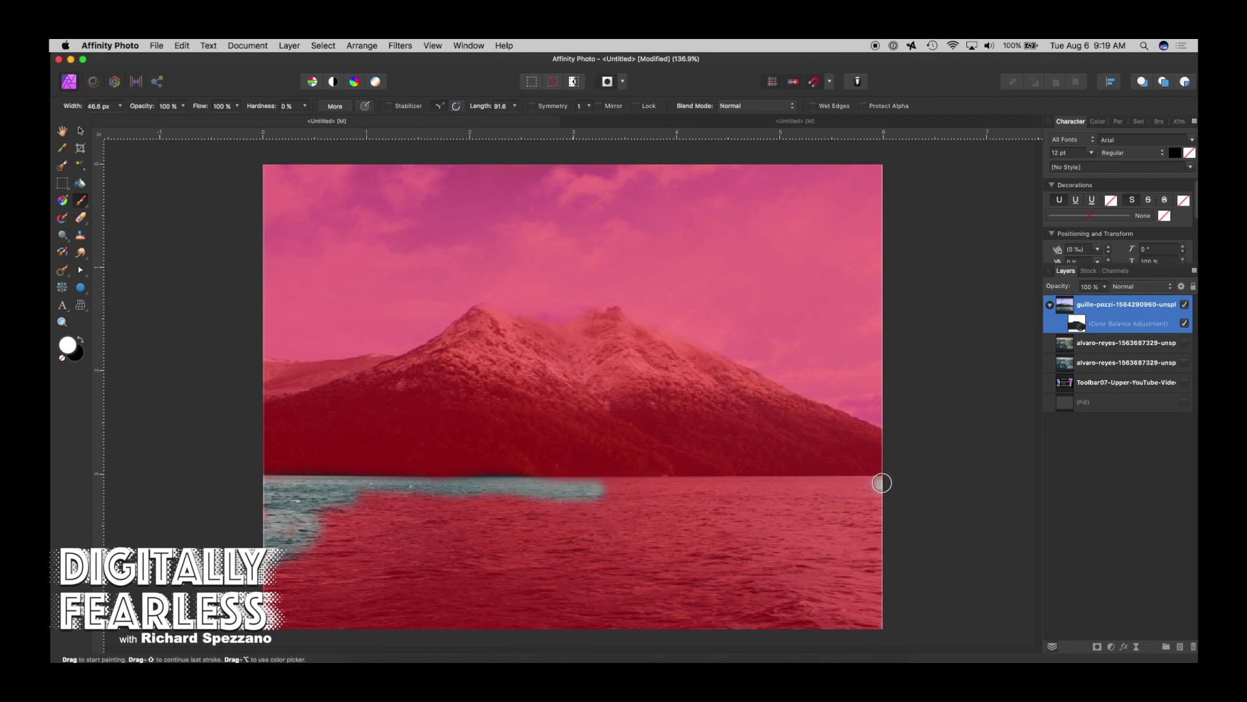
{"action": "mouse_move", "coordinate": [881, 483]}
{"action": "left_mouse_down"}
{"action": "mouse_move", "coordinate": [546, 481]}
{"action": "mouse_move", "coordinate": [590, 501]}
{"action": "mouse_move", "coordinate": [390, 484]}
{"action": "mouse_move", "coordinate": [585, 507]}
{"action": "left_mouse_up"}
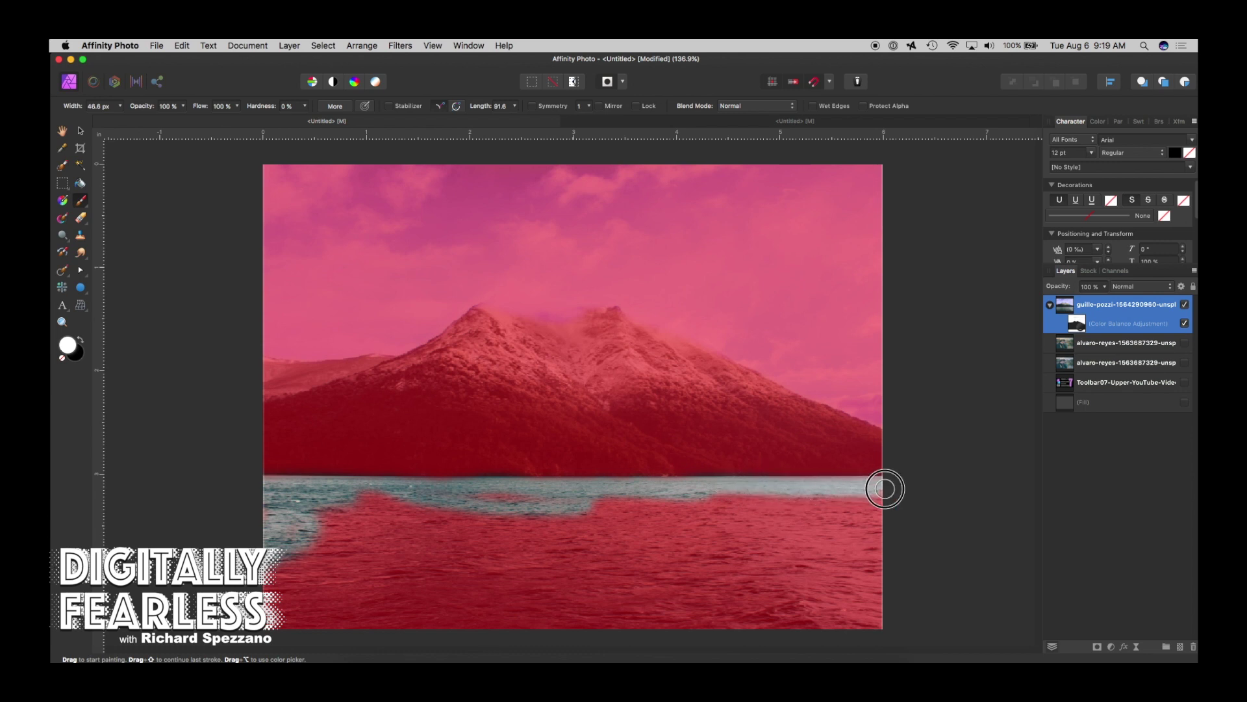
{"action": "left_click_drag", "start_coordinate": [899, 498], "coordinate": [484, 514]}
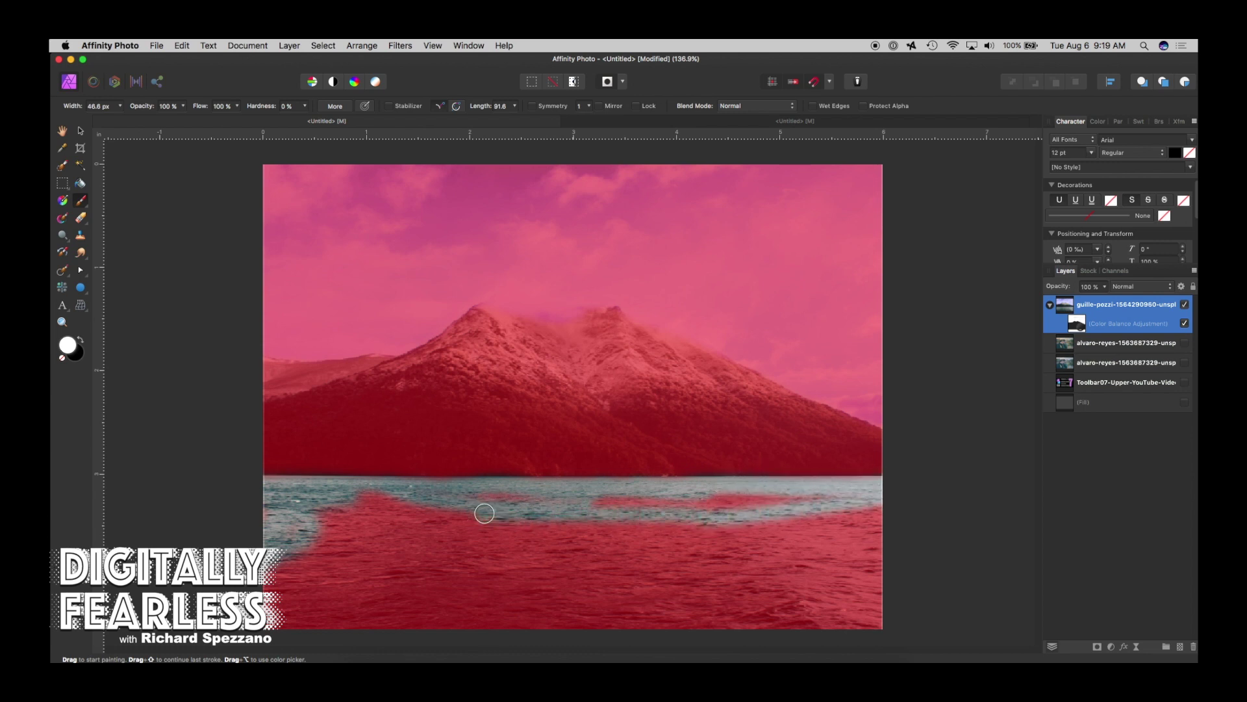
{"action": "key", "text": "bracketright"}
{"action": "key", "text": "bracketright"}
{"action": "key", "text": "bracketright"}
{"action": "key", "text": "bracketright"}
{"action": "mouse_move", "coordinate": [345, 501]}
{"action": "left_mouse_down"}
{"action": "mouse_move", "coordinate": [876, 511]}
{"action": "mouse_move", "coordinate": [280, 516]}
{"action": "mouse_move", "coordinate": [263, 532]}
{"action": "mouse_move", "coordinate": [263, 574]}
{"action": "mouse_move", "coordinate": [267, 611]}
{"action": "mouse_move", "coordinate": [280, 567]}
{"action": "mouse_move", "coordinate": [283, 624]}
{"action": "mouse_move", "coordinate": [306, 548]}
{"action": "mouse_move", "coordinate": [354, 539]}
{"action": "mouse_move", "coordinate": [586, 546]}
{"action": "mouse_move", "coordinate": [893, 530]}
{"action": "mouse_move", "coordinate": [697, 516]}
{"action": "mouse_move", "coordinate": [329, 541]}
{"action": "mouse_move", "coordinate": [372, 573]}
{"action": "mouse_move", "coordinate": [703, 543]}
{"action": "mouse_move", "coordinate": [893, 555]}
{"action": "mouse_move", "coordinate": [310, 572]}
{"action": "mouse_move", "coordinate": [886, 592]}
{"action": "mouse_move", "coordinate": [765, 633]}
{"action": "mouse_move", "coordinate": [345, 612]}
{"action": "mouse_move", "coordinate": [265, 623]}
{"action": "mouse_move", "coordinate": [857, 624]}
{"action": "mouse_move", "coordinate": [891, 611]}
{"action": "mouse_move", "coordinate": [291, 599]}
{"action": "mouse_move", "coordinate": [559, 623]}
{"action": "mouse_move", "coordinate": [891, 611]}
{"action": "mouse_move", "coordinate": [344, 607]}
{"action": "mouse_move", "coordinate": [815, 573]}
{"action": "mouse_move", "coordinate": [706, 547]}
{"action": "mouse_move", "coordinate": [329, 540]}
{"action": "mouse_move", "coordinate": [277, 525]}
{"action": "mouse_move", "coordinate": [862, 538]}
{"action": "mouse_move", "coordinate": [486, 538]}
{"action": "mouse_move", "coordinate": [279, 507]}
{"action": "mouse_move", "coordinate": [879, 538]}
{"action": "mouse_move", "coordinate": [773, 566]}
{"action": "mouse_move", "coordinate": [425, 607]}
{"action": "mouse_move", "coordinate": [841, 601]}
{"action": "mouse_move", "coordinate": [905, 582]}
{"action": "left_mouse_up"}
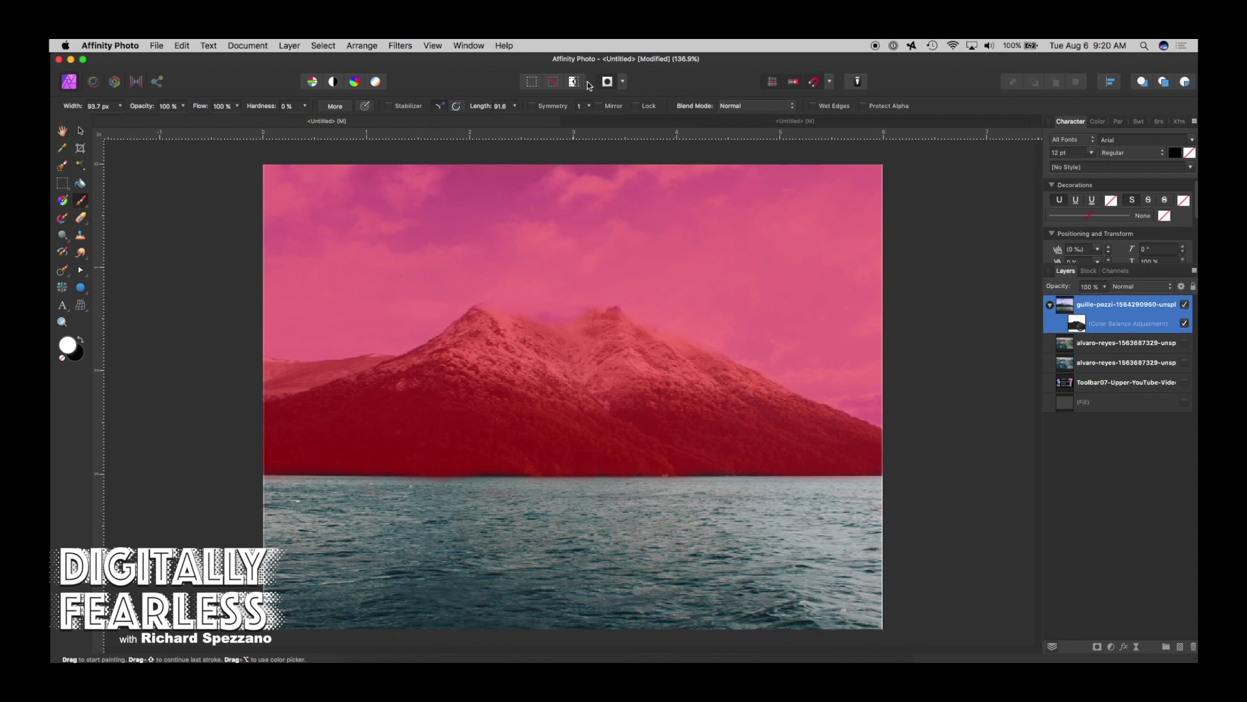
Exit Quick Mask for the water selection and add a Curves adjustment with the Blue channel raised
{"action": "left_click", "coordinate": [608, 81]}
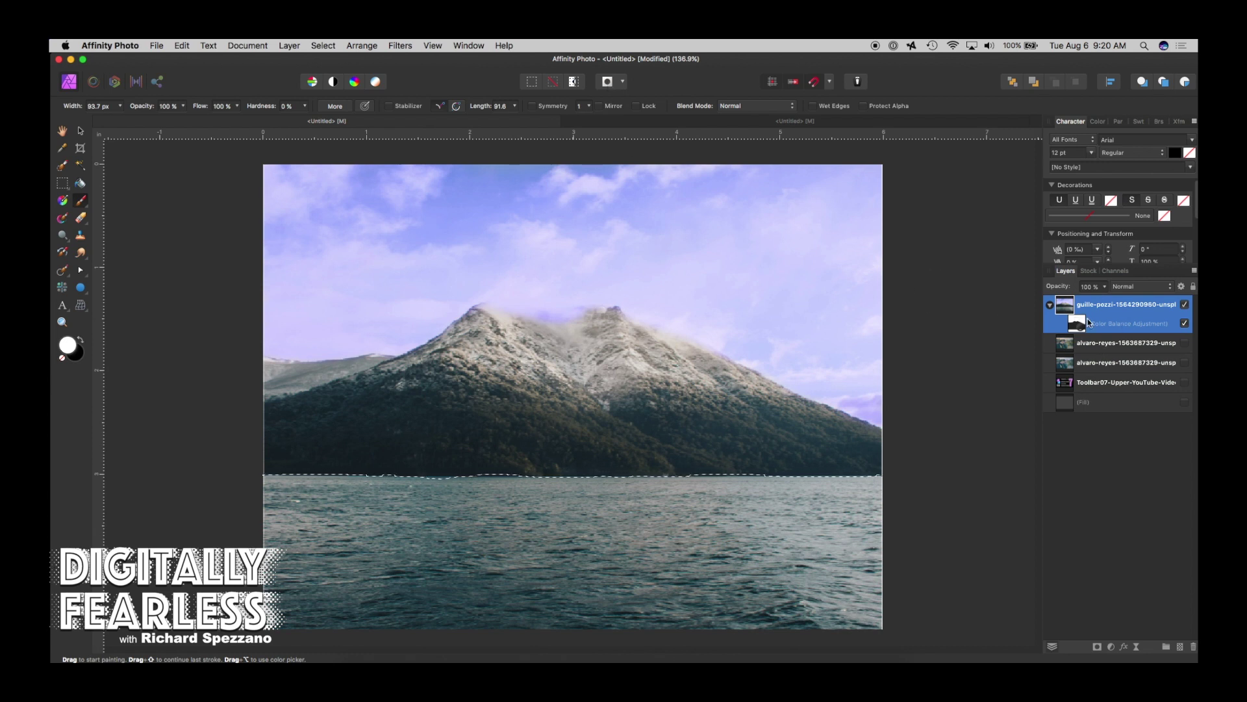
{"action": "left_click", "coordinate": [1111, 648]}
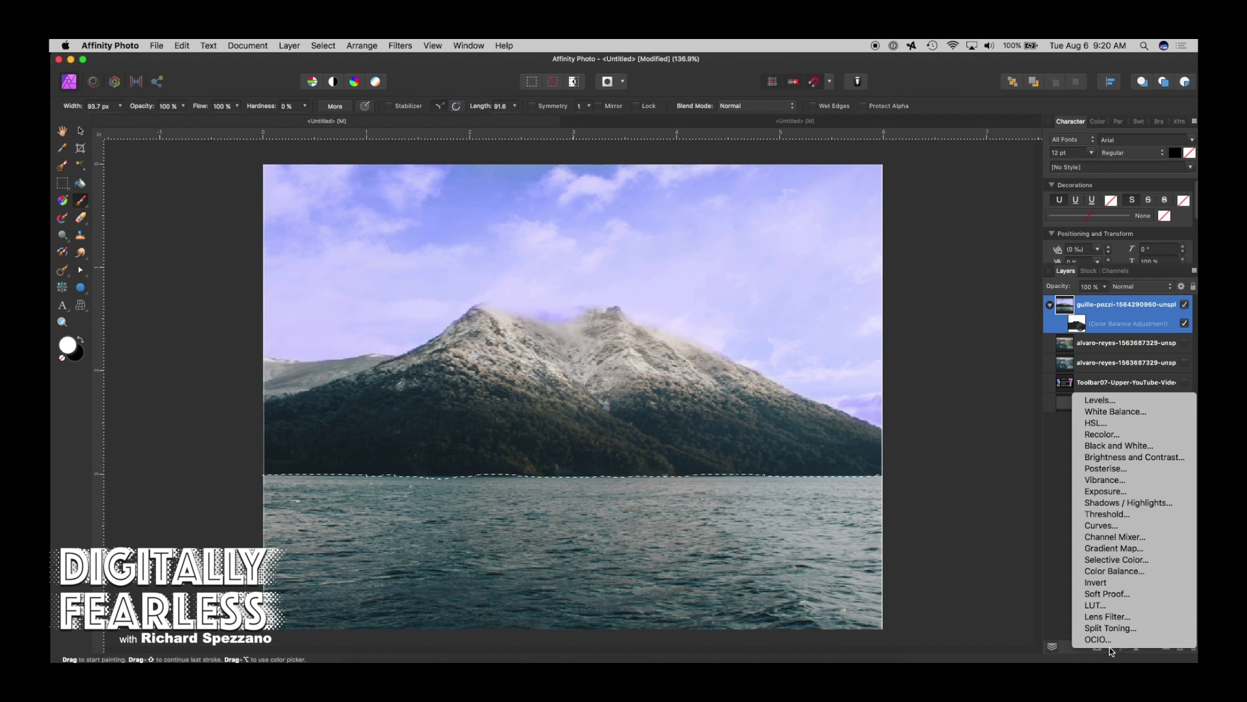
{"action": "left_click", "coordinate": [1091, 529]}
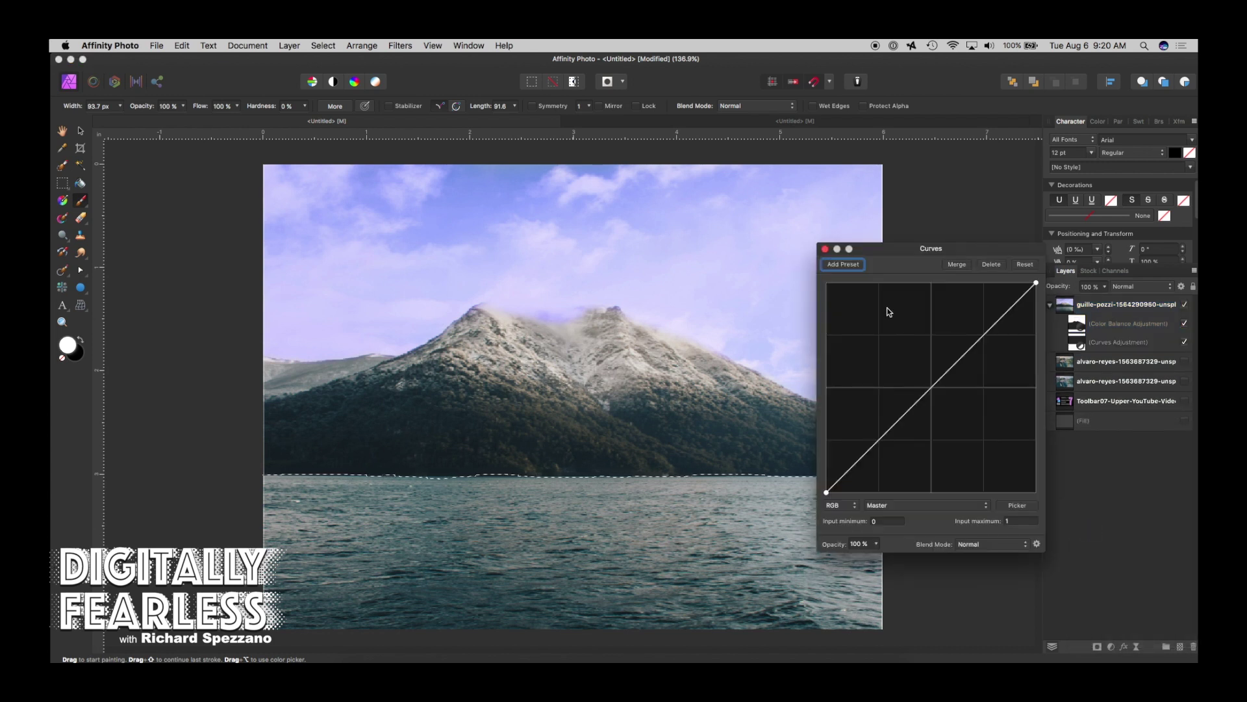
{"action": "left_click", "coordinate": [912, 508]}
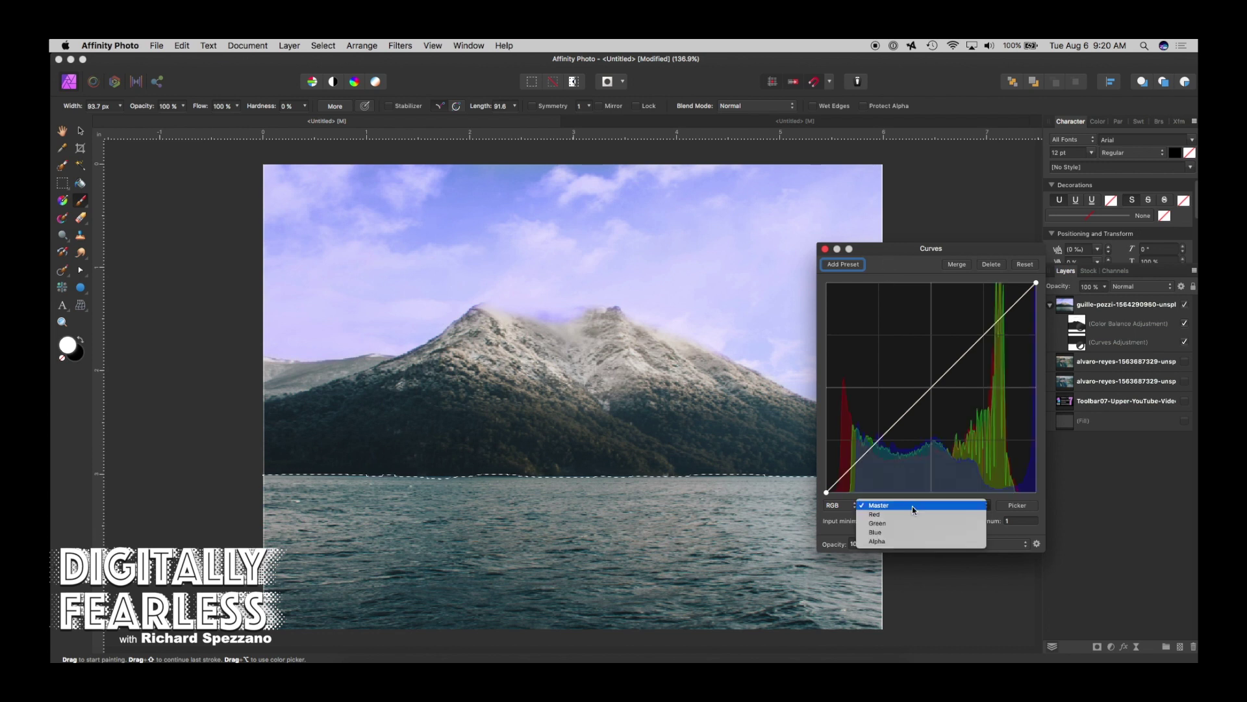
{"action": "left_click", "coordinate": [889, 533]}
{"action": "mouse_move", "coordinate": [937, 384]}
{"action": "left_mouse_down"}
{"action": "mouse_move", "coordinate": [913, 345]}
{"action": "mouse_move", "coordinate": [918, 381]}
{"action": "mouse_move", "coordinate": [924, 352]}
{"action": "mouse_move", "coordinate": [936, 363]}
{"action": "left_mouse_up"}
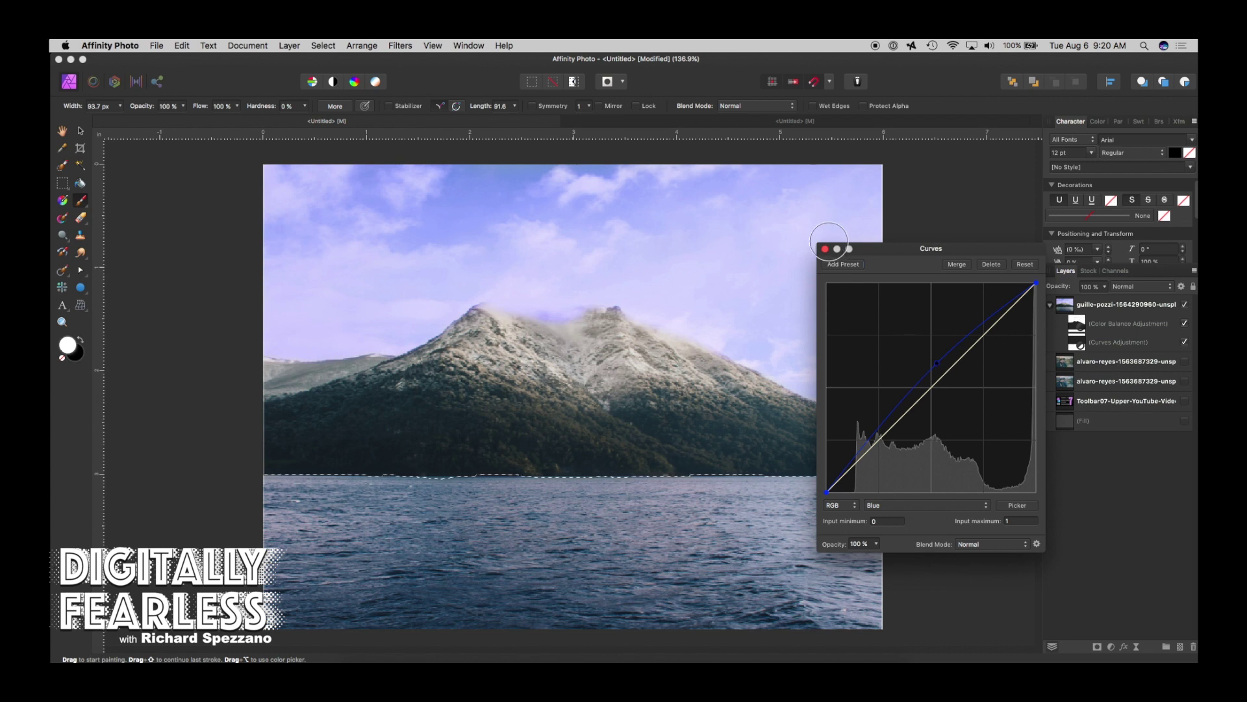
{"action": "left_click", "coordinate": [825, 248]}
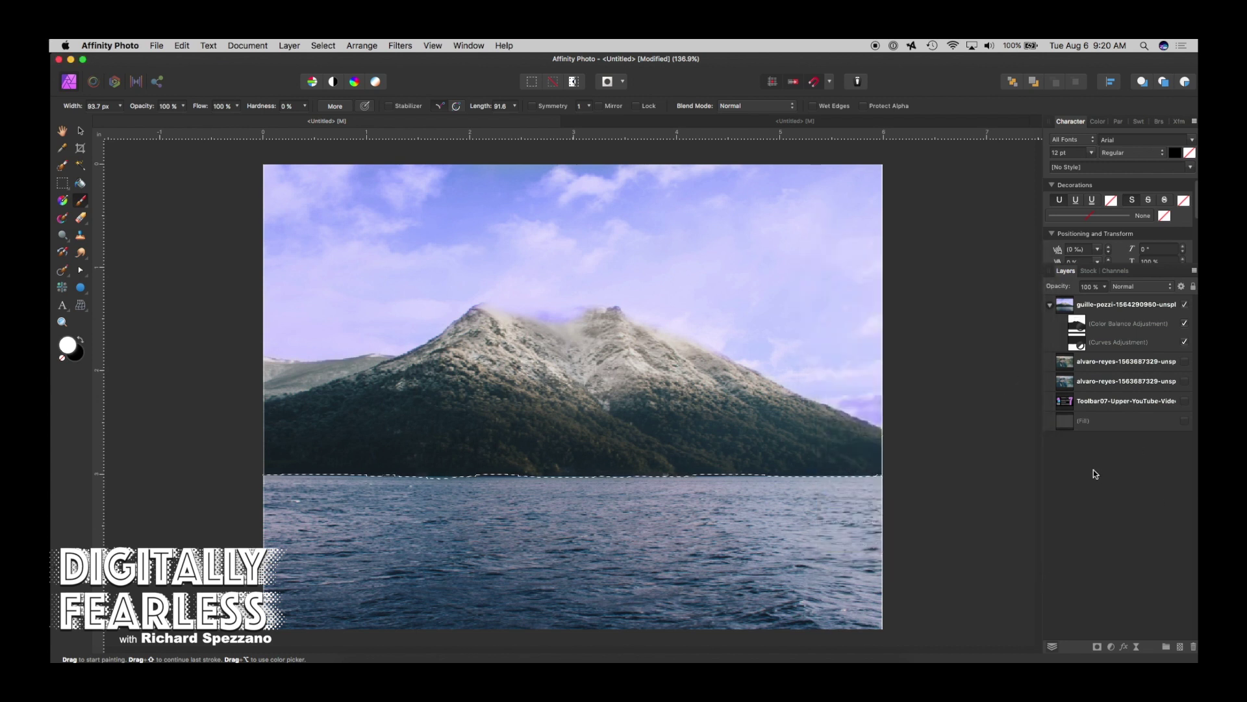
Deselect the water, then hide and reshow the Color Balance and Curves adjustments to compare
{"action": "left_click", "coordinate": [557, 83]}
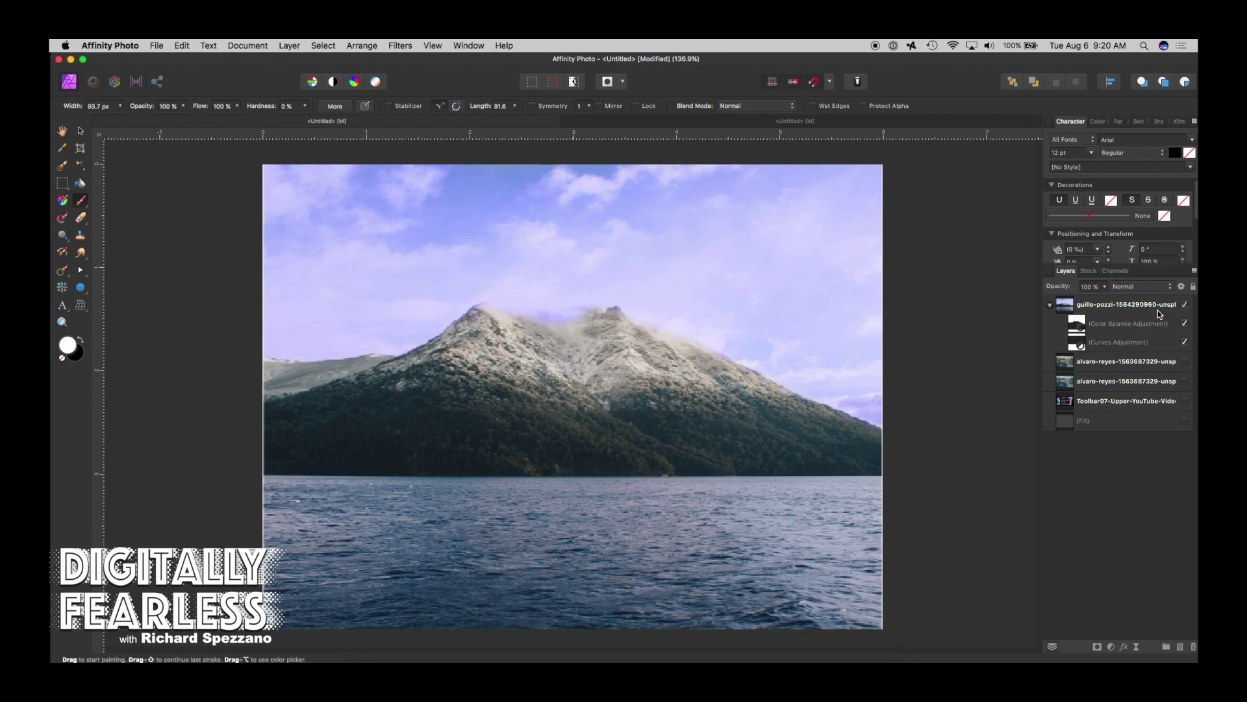
{"action": "left_click", "coordinate": [1184, 323]}
{"action": "left_click", "coordinate": [1185, 342]}
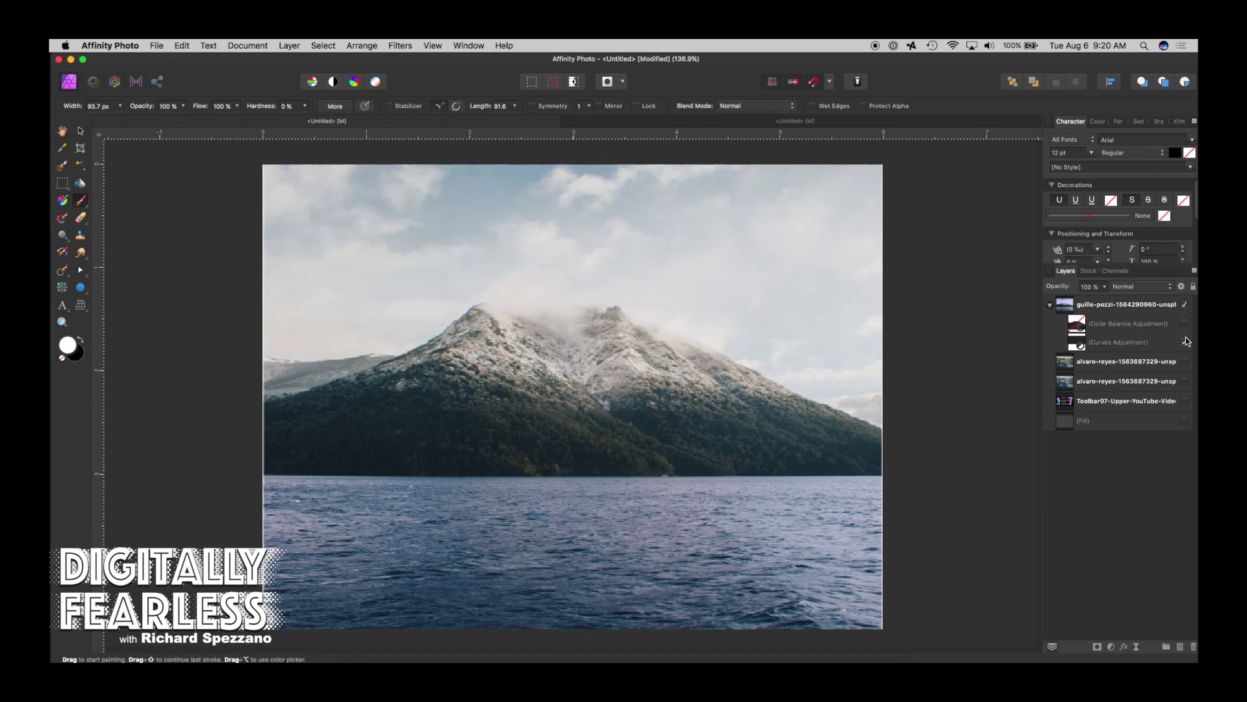
{"action": "left_click", "coordinate": [1185, 341]}
{"action": "left_click", "coordinate": [1185, 323]}
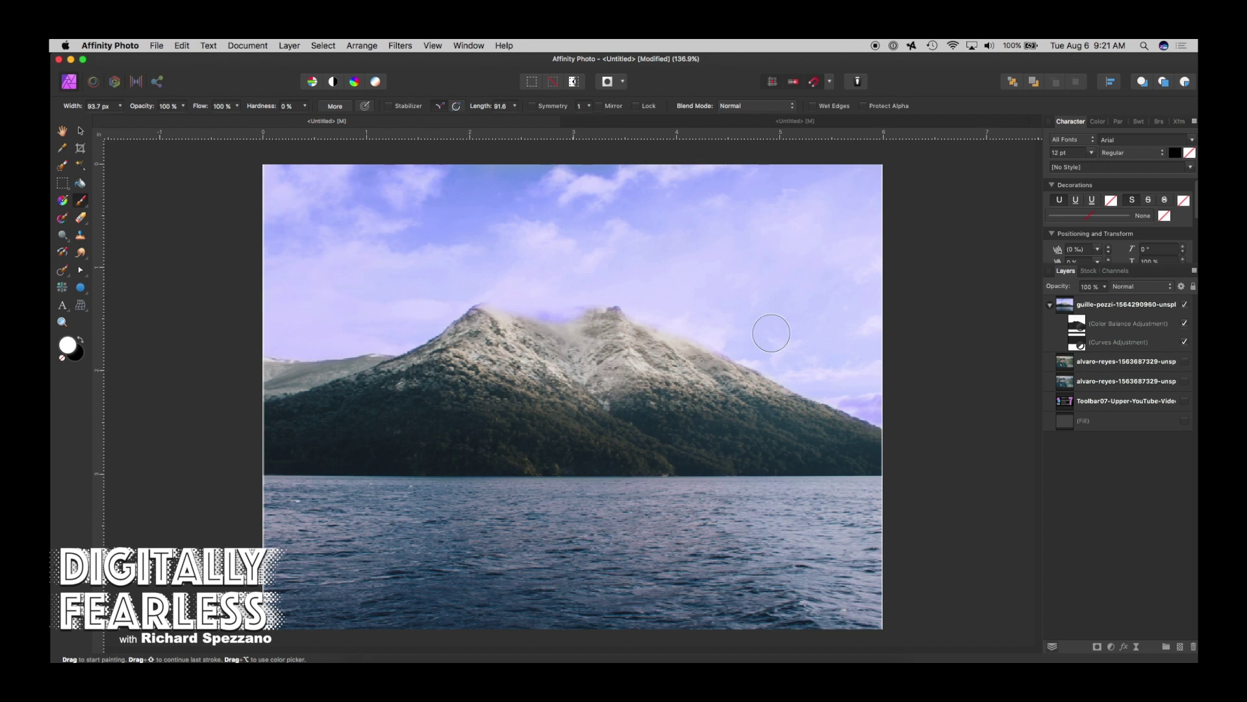
Draw a square selection on the blank page, flood-fill it cyan, and select it with the Move tool
{"action": "left_click", "coordinate": [1050, 307]}
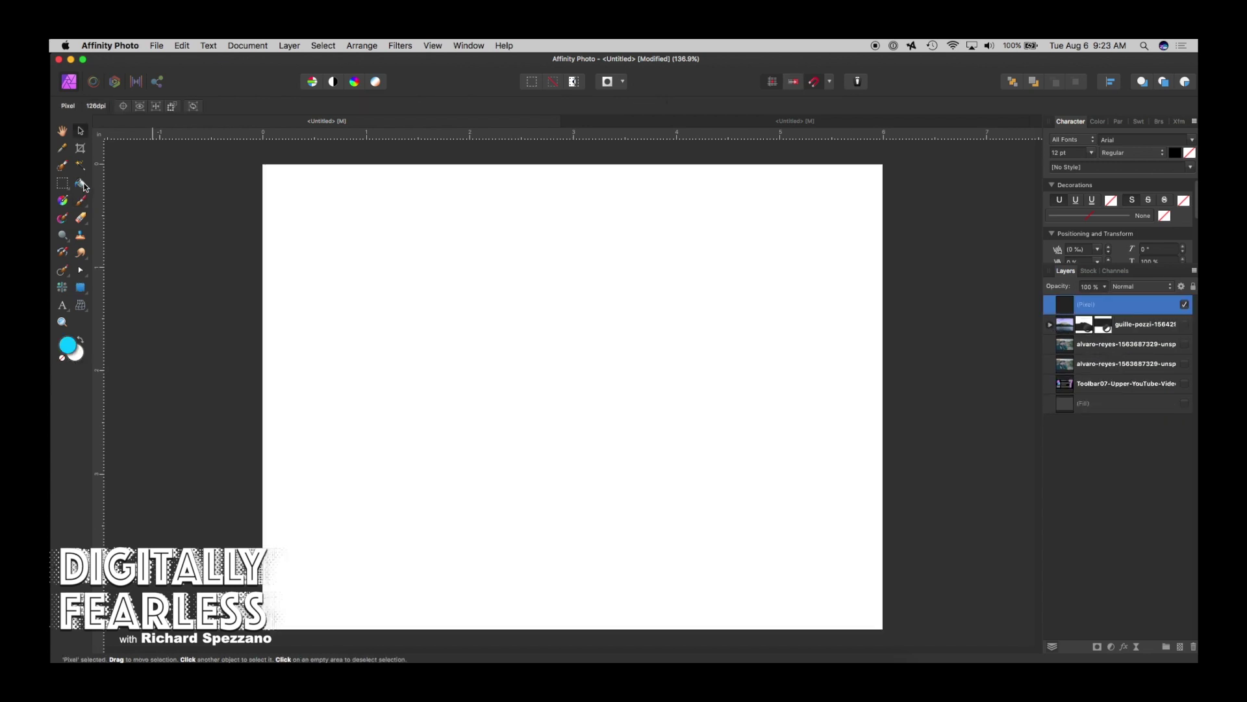
{"action": "left_click", "coordinate": [64, 184]}
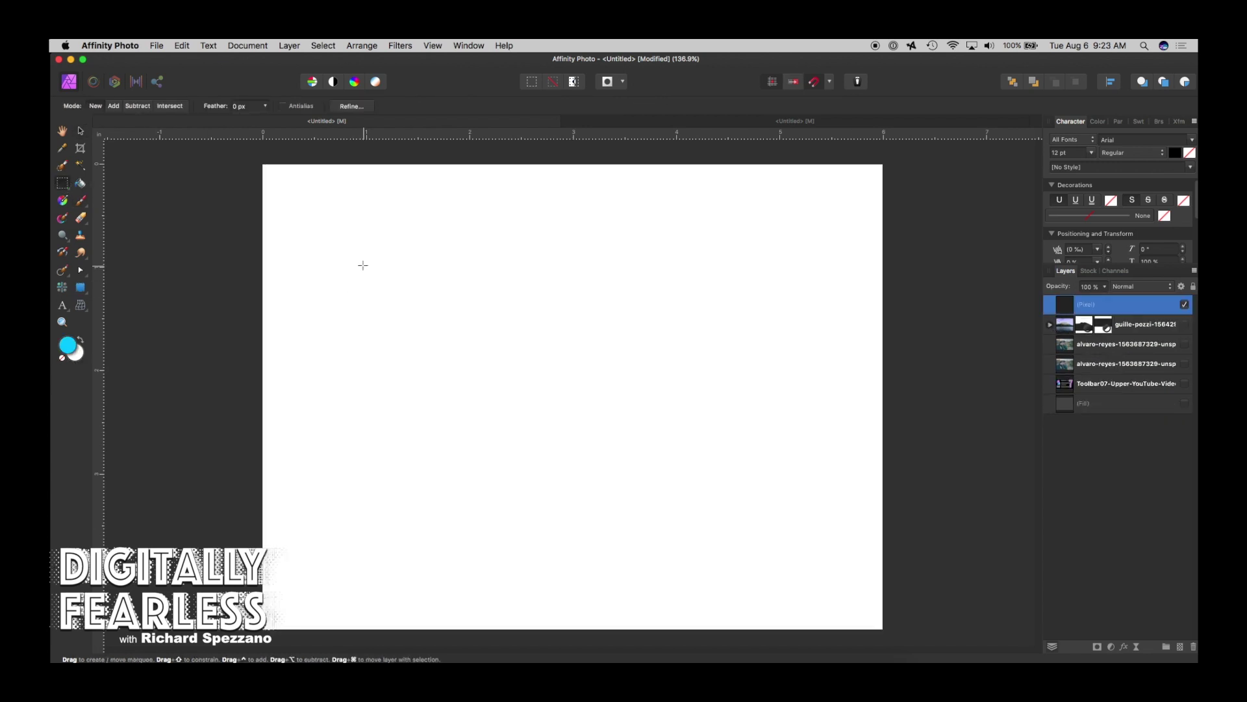
{"action": "left_click_drag", "start_coordinate": [362, 265], "coordinate": [471, 361]}
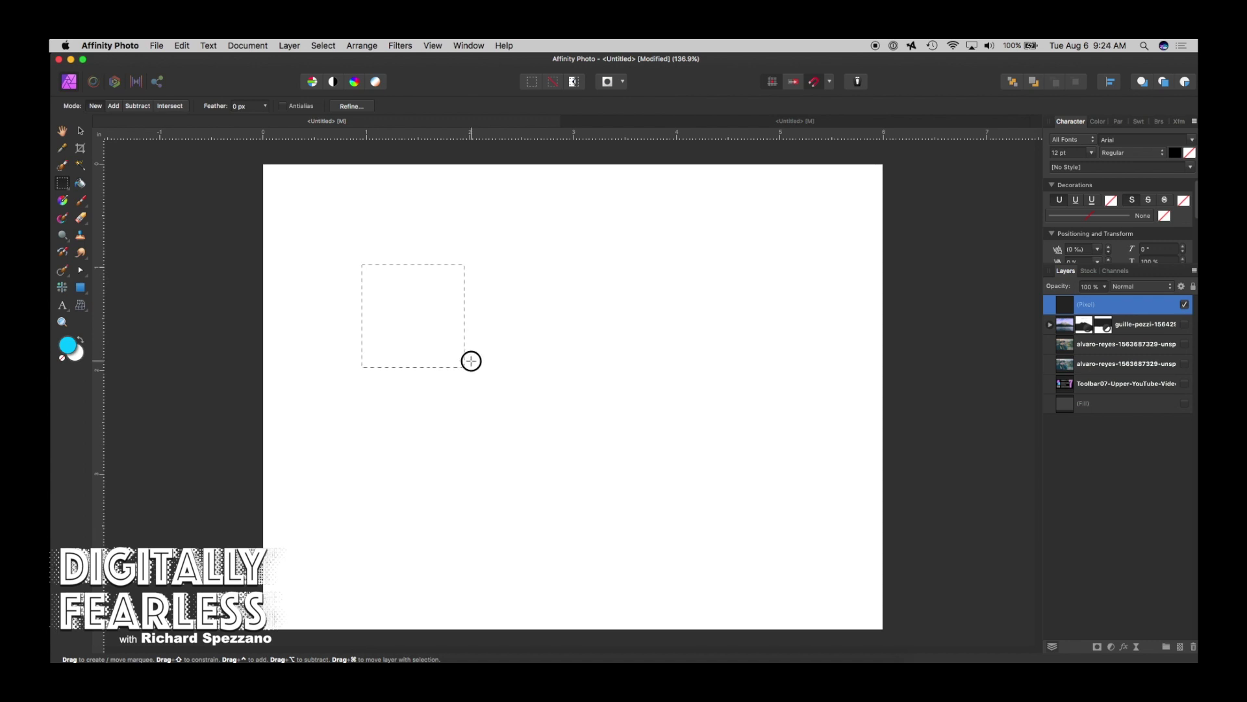
{"action": "left_click", "coordinate": [82, 183]}
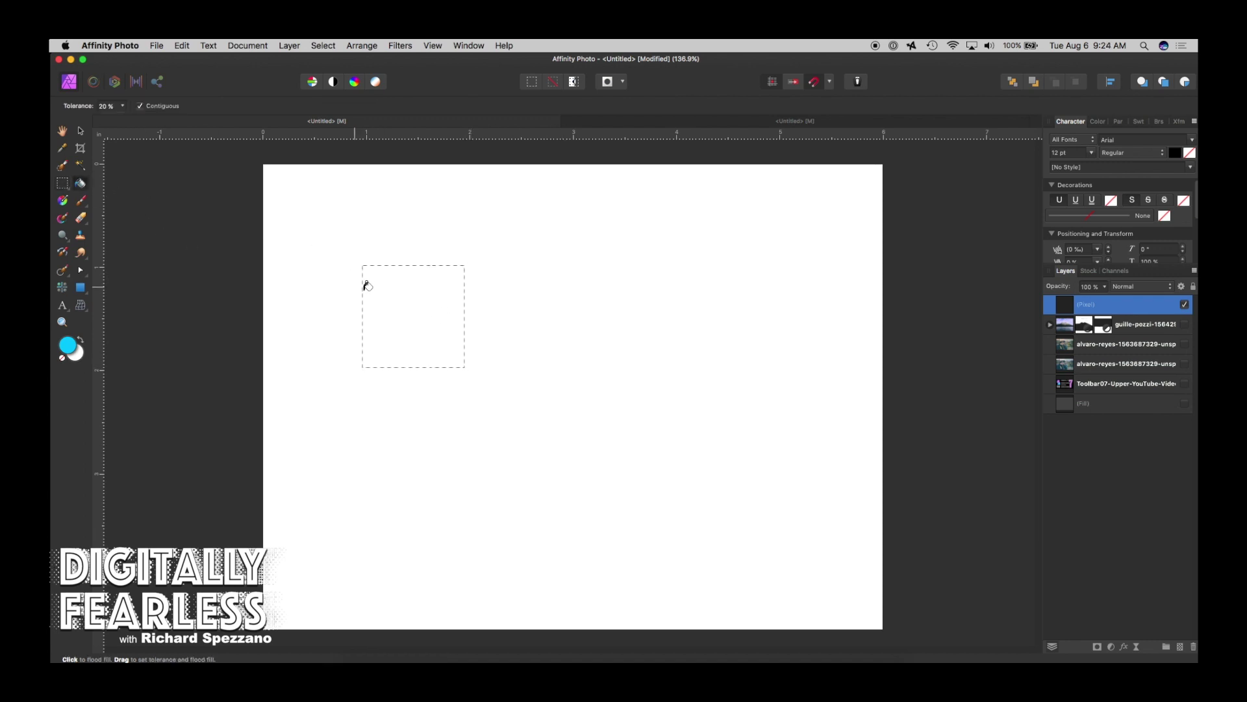
{"action": "left_click", "coordinate": [403, 299]}
{"action": "left_click", "coordinate": [81, 133]}
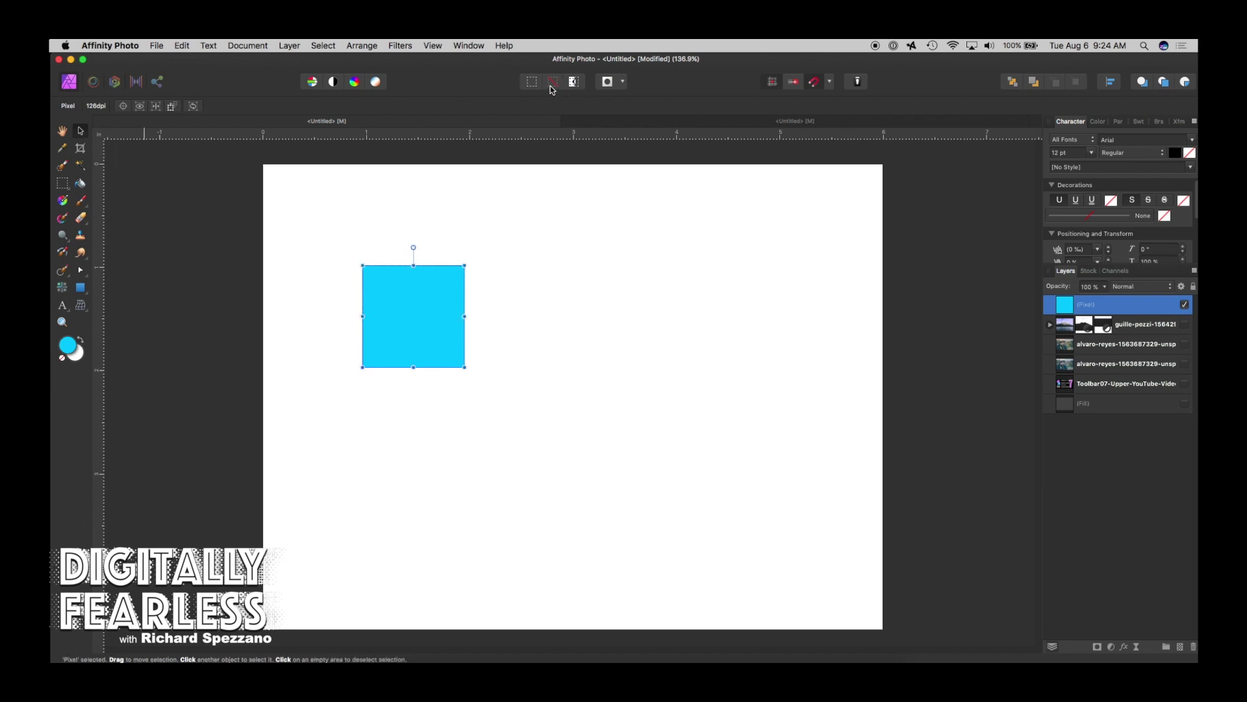
{"action": "left_click", "coordinate": [294, 258]}
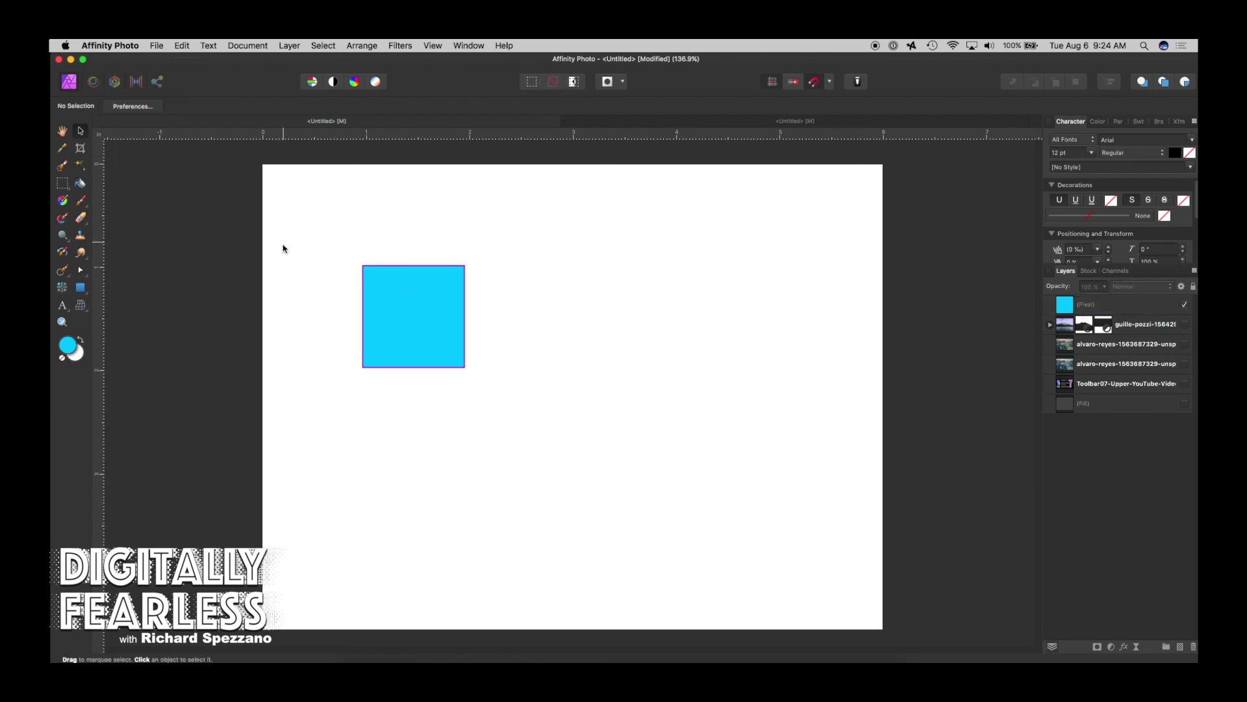
{"action": "left_click", "coordinate": [420, 303]}
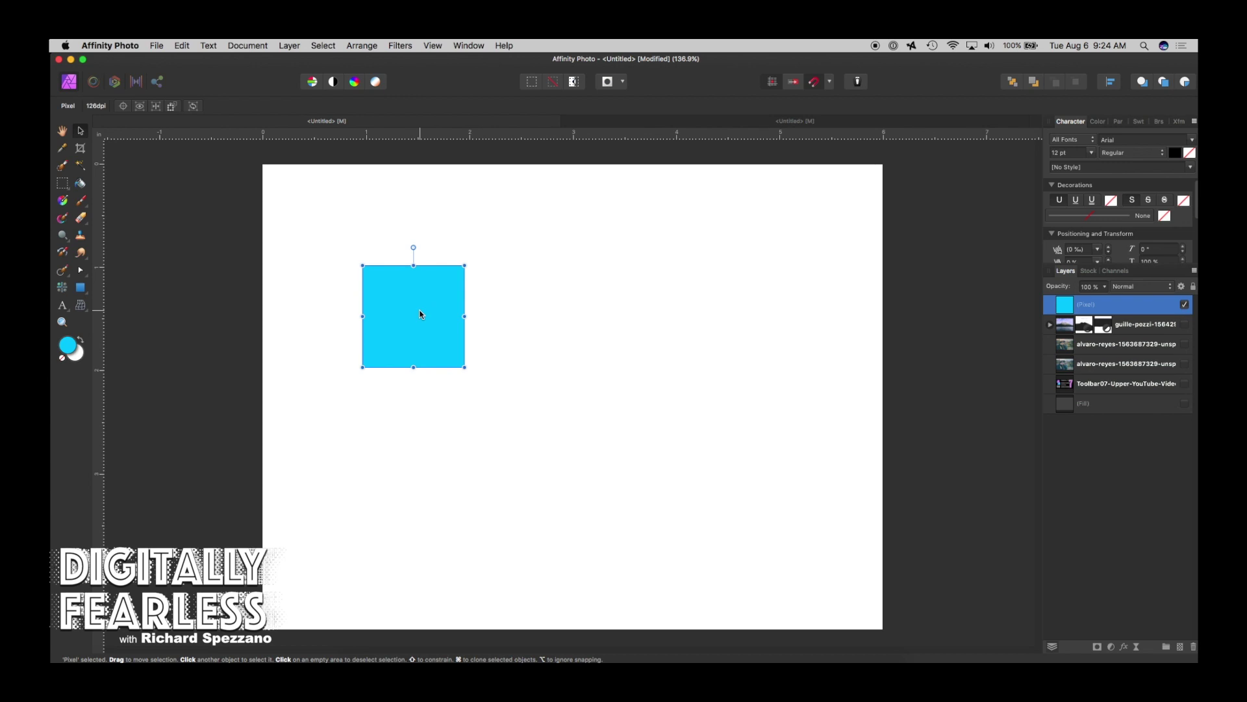
Duplicate the cyan square with Cmd+J and butt the copy against the original's right edge, tops aligned
{"action": "key", "text": "super+j"}
{"action": "left_click_drag", "start_coordinate": [420, 314], "coordinate": [582, 312]}
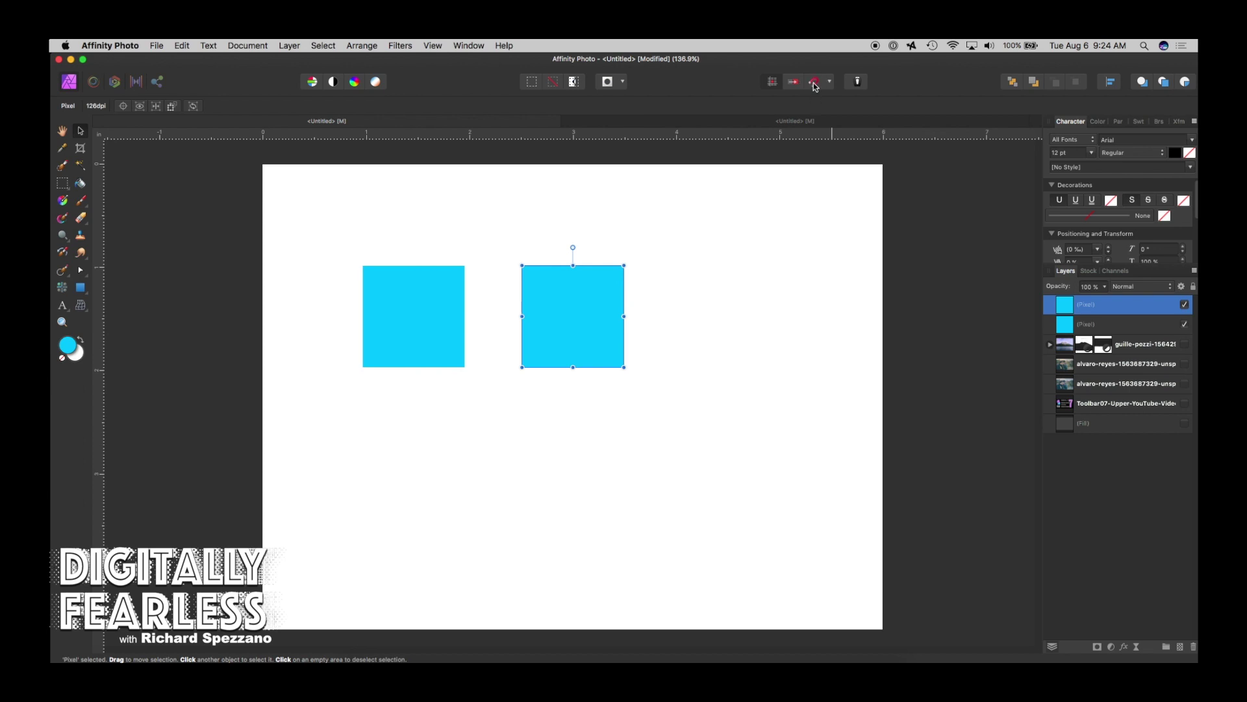
{"action": "mouse_move", "coordinate": [567, 307]}
{"action": "left_mouse_down"}
{"action": "mouse_move", "coordinate": [507, 282]}
{"action": "mouse_move", "coordinate": [454, 326]}
{"action": "mouse_move", "coordinate": [395, 328]}
{"action": "mouse_move", "coordinate": [498, 349]}
{"action": "mouse_move", "coordinate": [532, 312]}
{"action": "mouse_move", "coordinate": [437, 248]}
{"action": "mouse_move", "coordinate": [360, 345]}
{"action": "mouse_move", "coordinate": [509, 301]}
{"action": "mouse_move", "coordinate": [493, 259]}
{"action": "mouse_move", "coordinate": [437, 323]}
{"action": "mouse_move", "coordinate": [483, 367]}
{"action": "mouse_move", "coordinate": [523, 332]}
{"action": "mouse_move", "coordinate": [477, 306]}
{"action": "mouse_move", "coordinate": [549, 313]}
{"action": "left_mouse_up"}
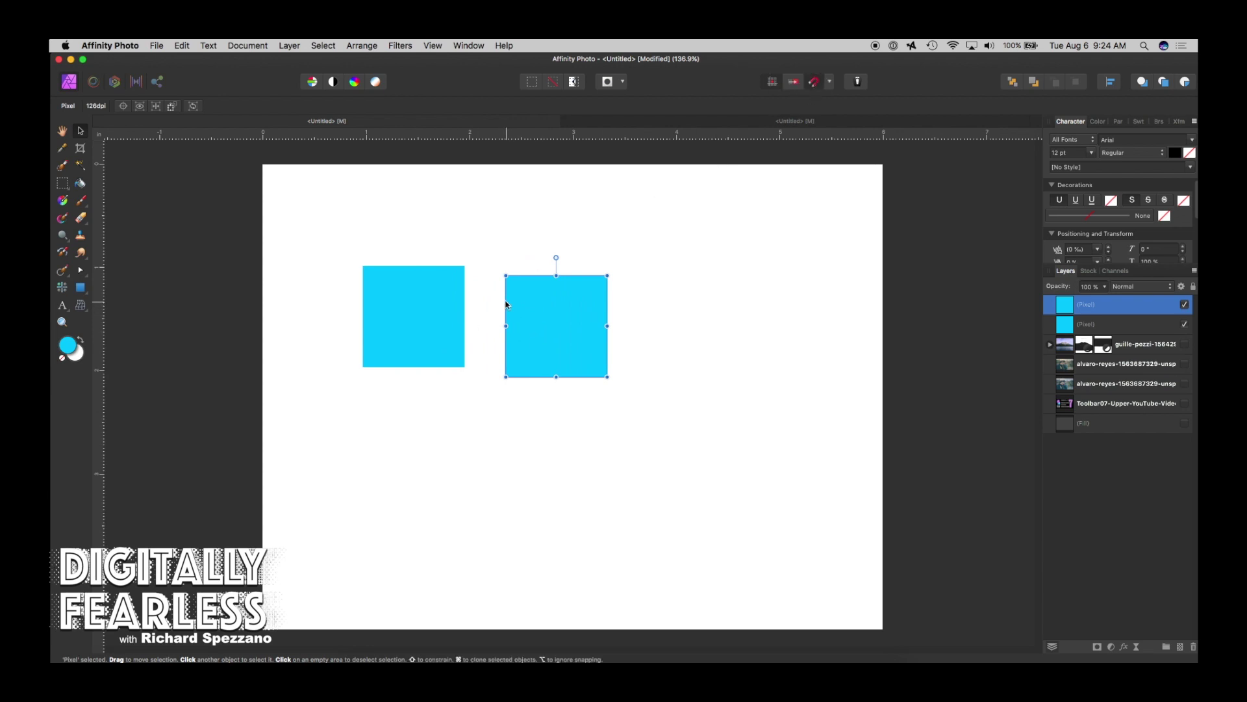
{"action": "left_click", "coordinate": [498, 290]}
{"action": "left_click", "coordinate": [540, 310]}
{"action": "left_click_drag", "start_coordinate": [540, 309], "coordinate": [504, 307]}
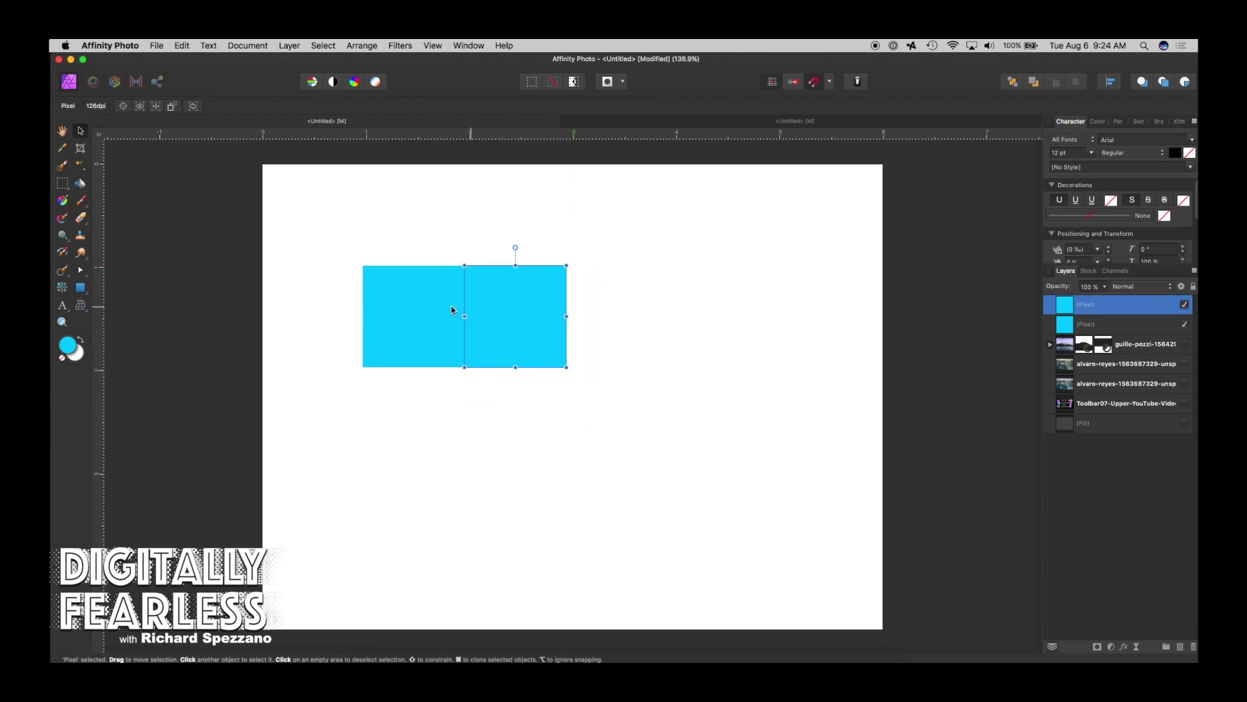
{"action": "left_click", "coordinate": [426, 213]}
{"action": "left_click", "coordinate": [477, 276]}
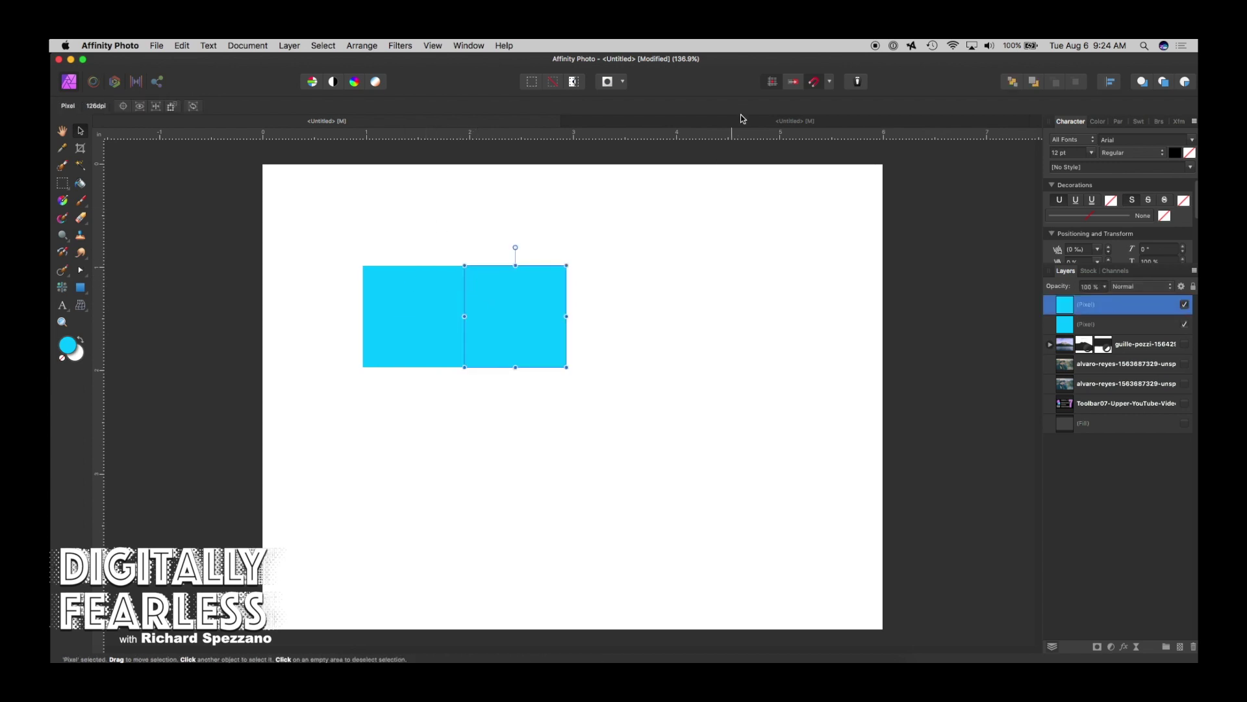
Select a three-corner polygonal triangle and flood-fill it magenta on a new pixel layer, then deselect
{"action": "left_click", "coordinate": [63, 323]}
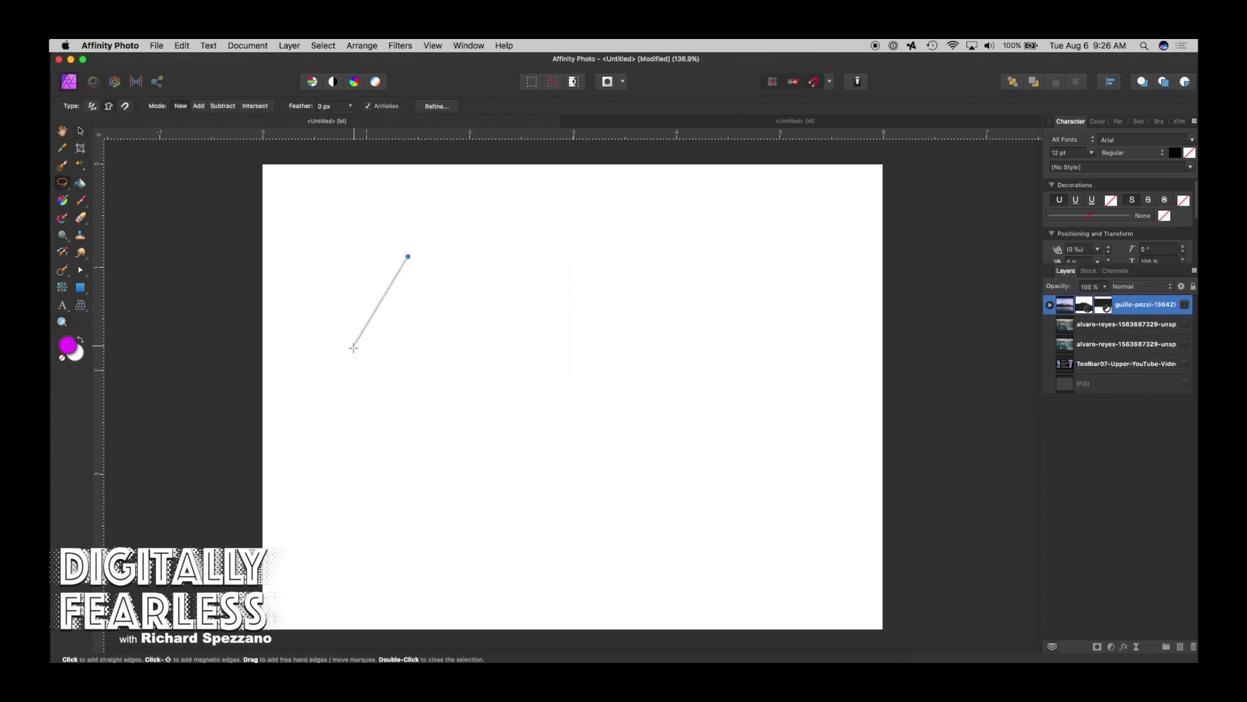
{"action": "left_click", "coordinate": [351, 353]}
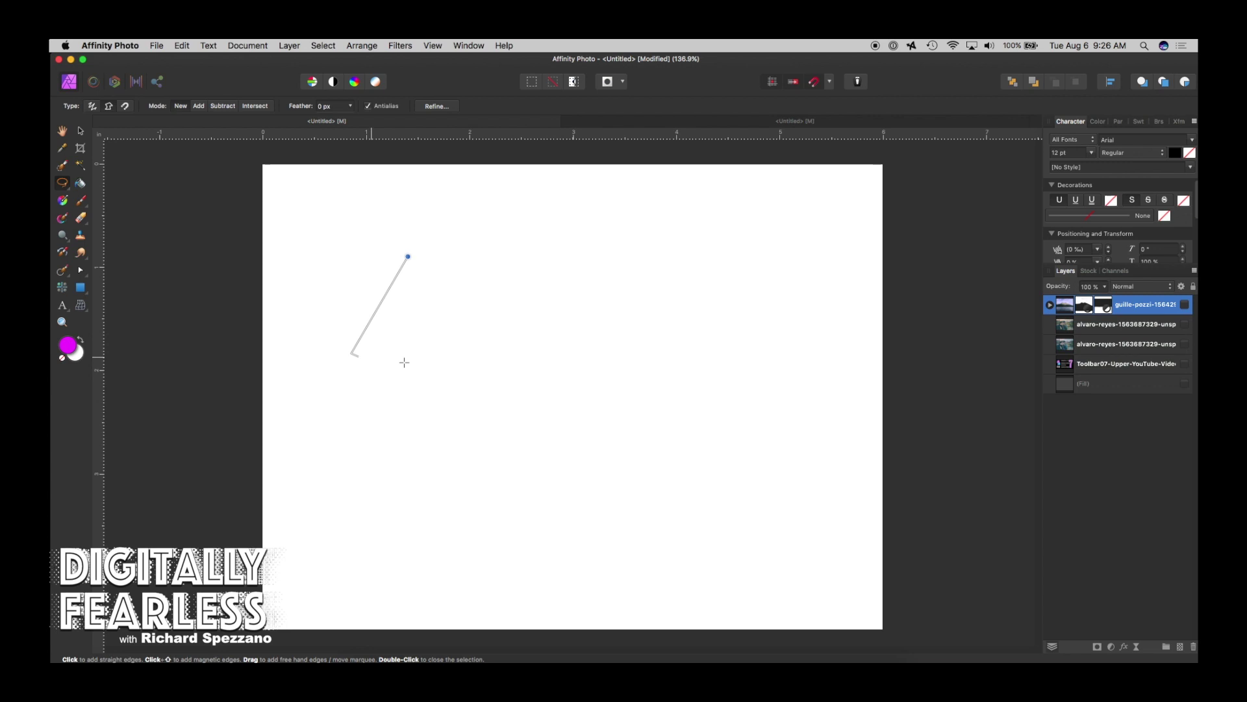
{"action": "left_click", "coordinate": [518, 353]}
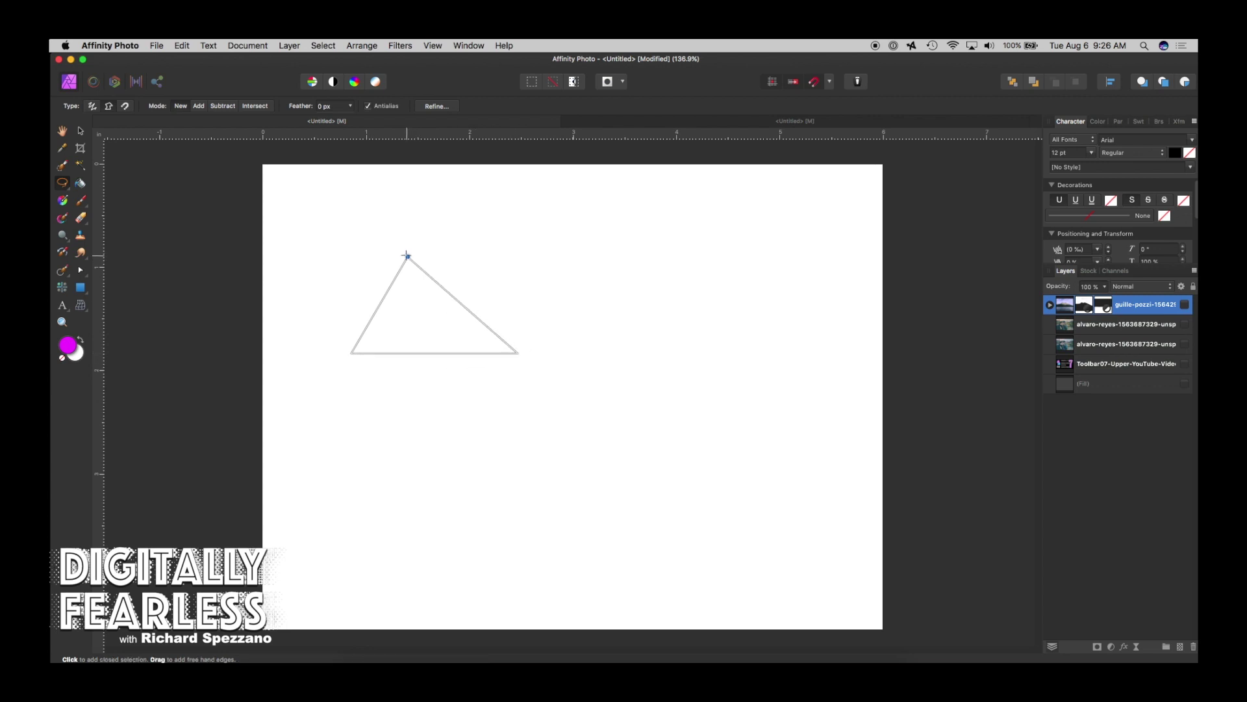
{"action": "left_click", "coordinate": [407, 255]}
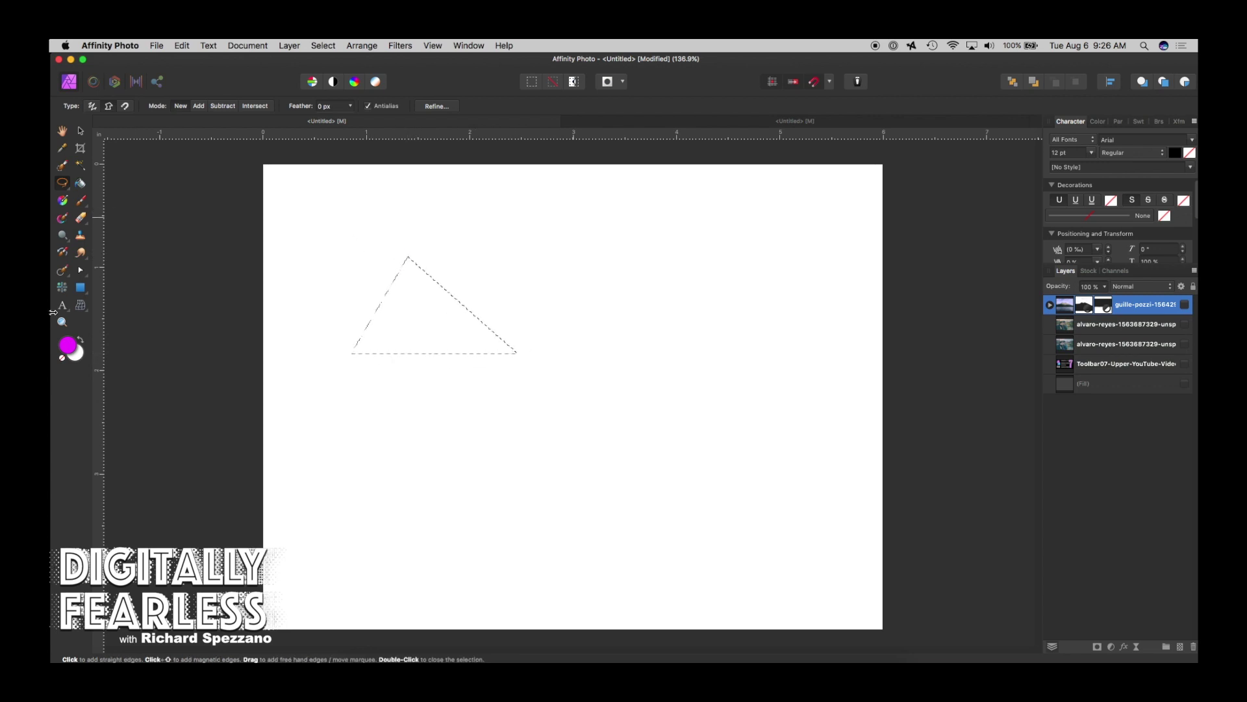
{"action": "key", "text": "g"}
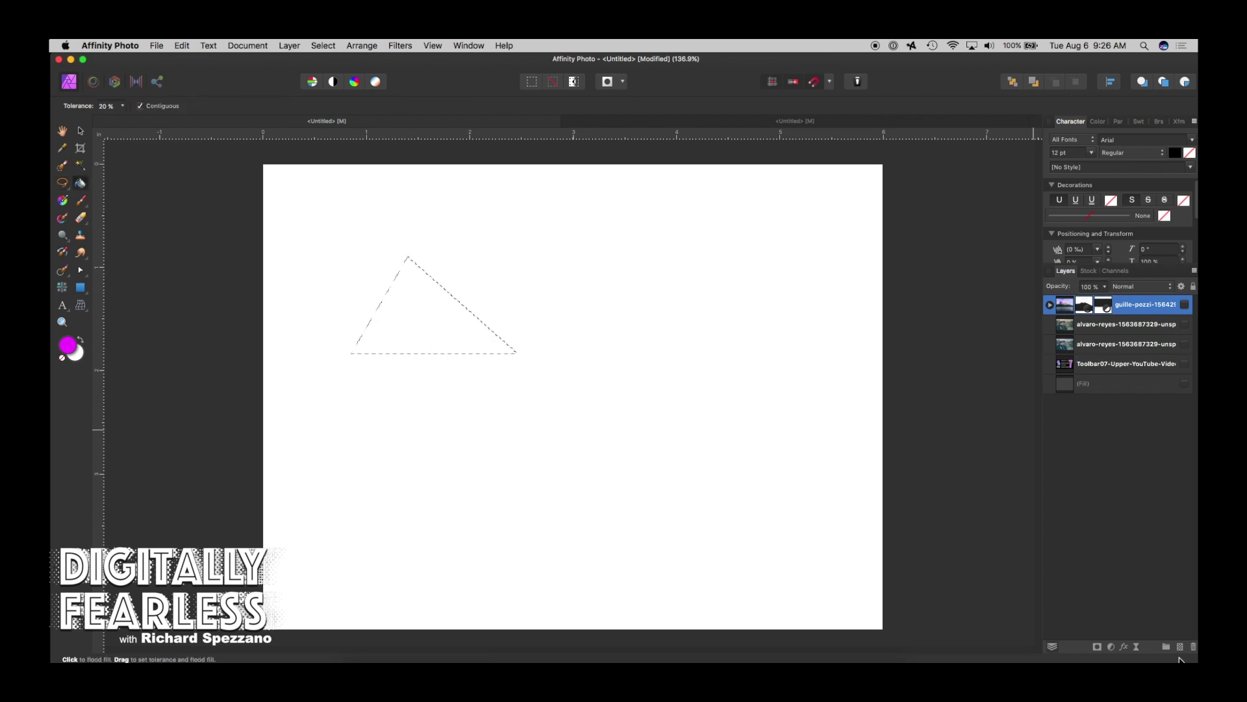
{"action": "left_click", "coordinate": [1180, 648]}
{"action": "left_click", "coordinate": [451, 331]}
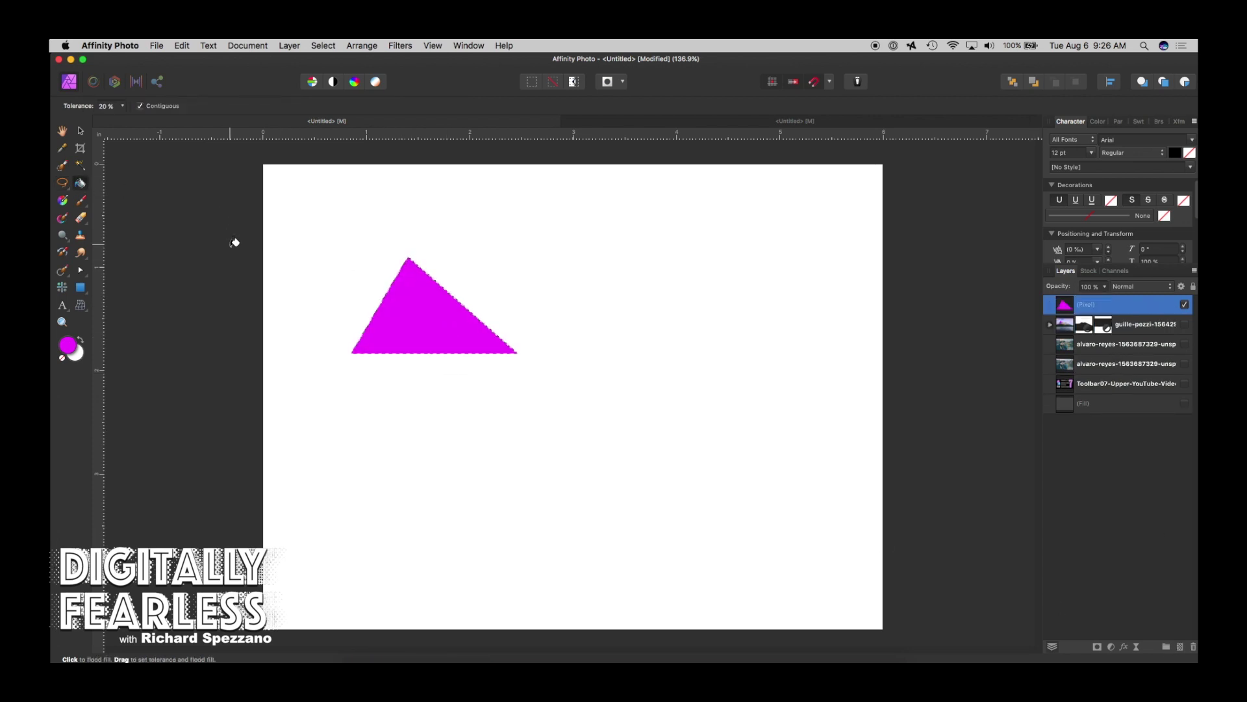
{"action": "key", "text": "super+d"}
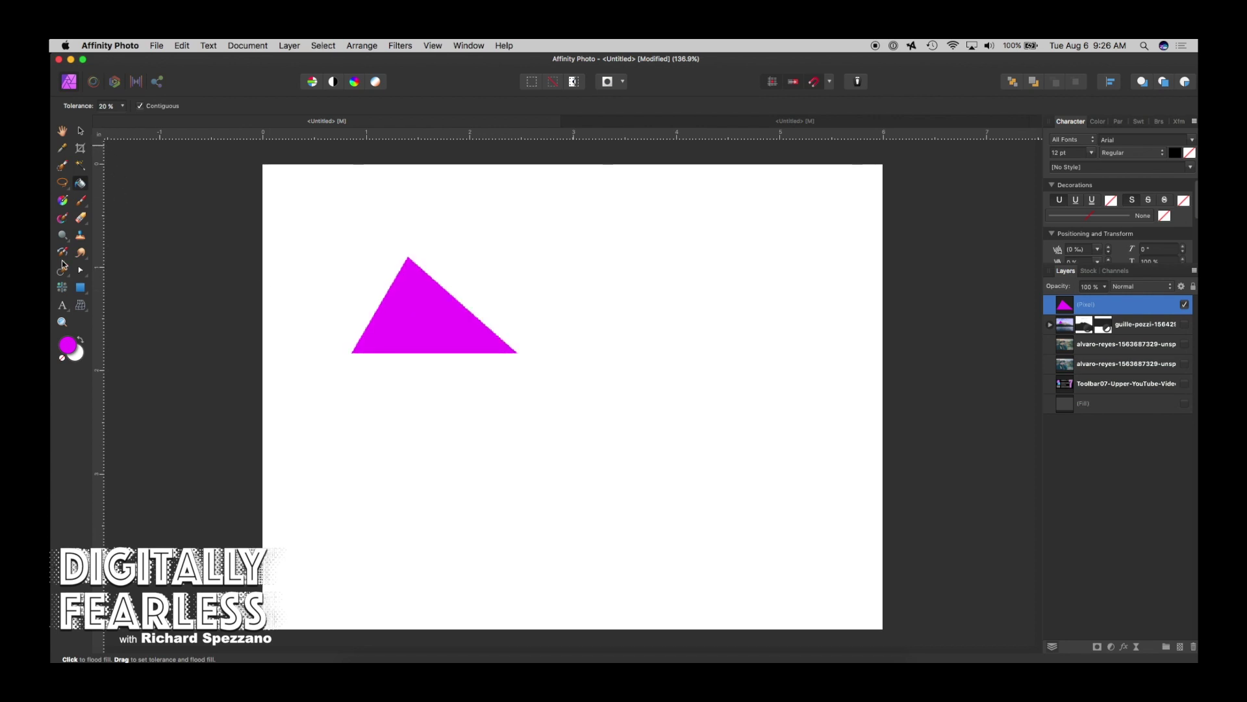
Zoom in closely on the triangle's edge to inspect it, then zoom back out and deselect
{"action": "left_click", "coordinate": [62, 322]}
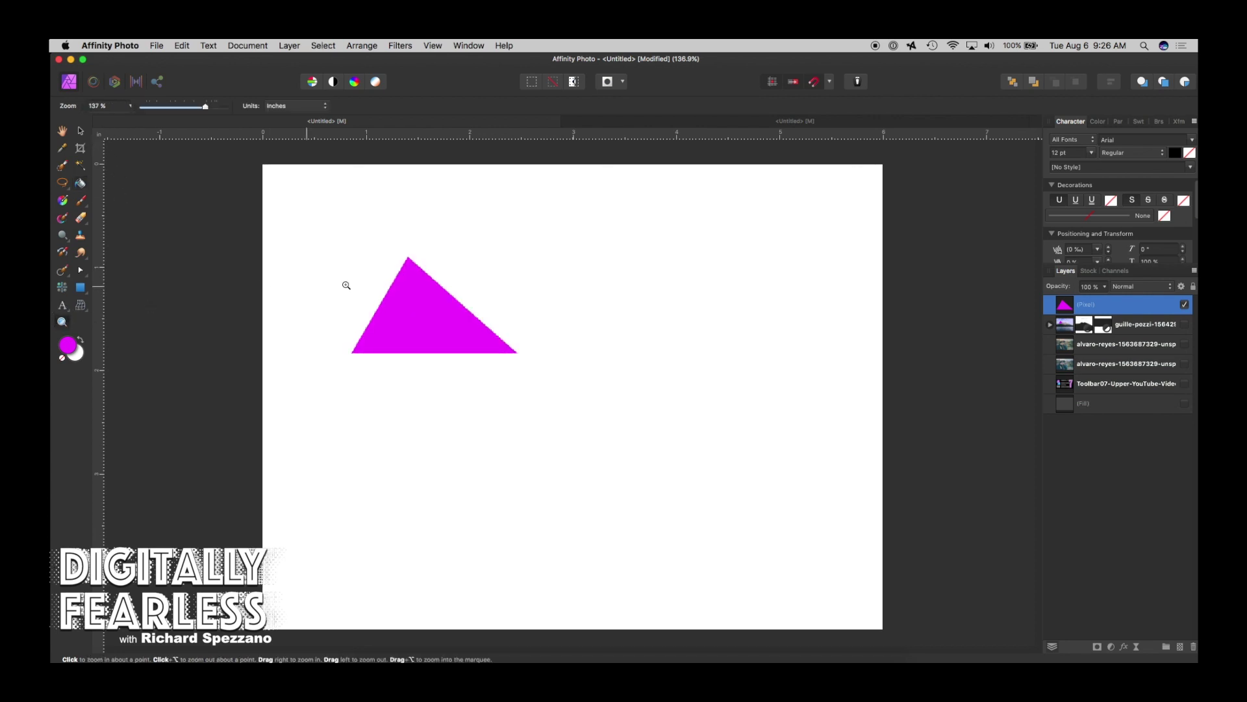
{"action": "left_click", "coordinate": [447, 298]}
{"action": "left_click", "coordinate": [466, 349]}
{"action": "left_click", "coordinate": [477, 335]}
{"action": "left_click", "coordinate": [485, 337]}
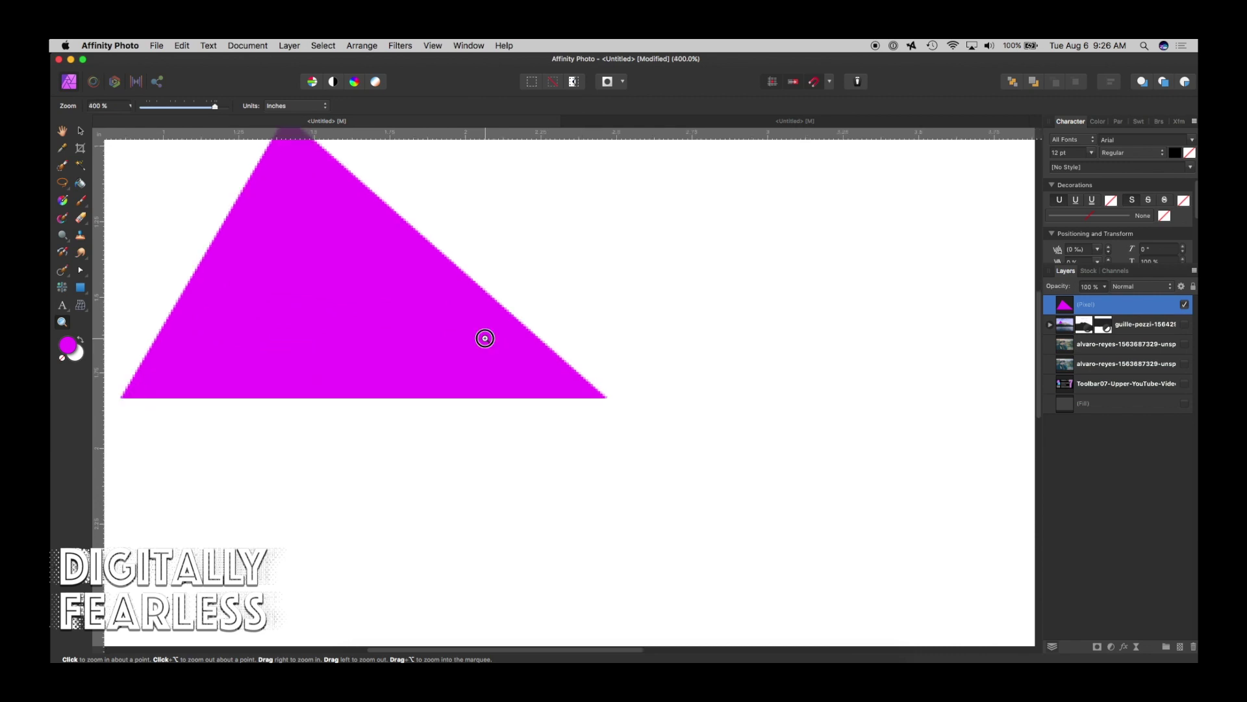
{"action": "left_click", "coordinate": [485, 337]}
{"action": "left_click", "coordinate": [628, 415]}
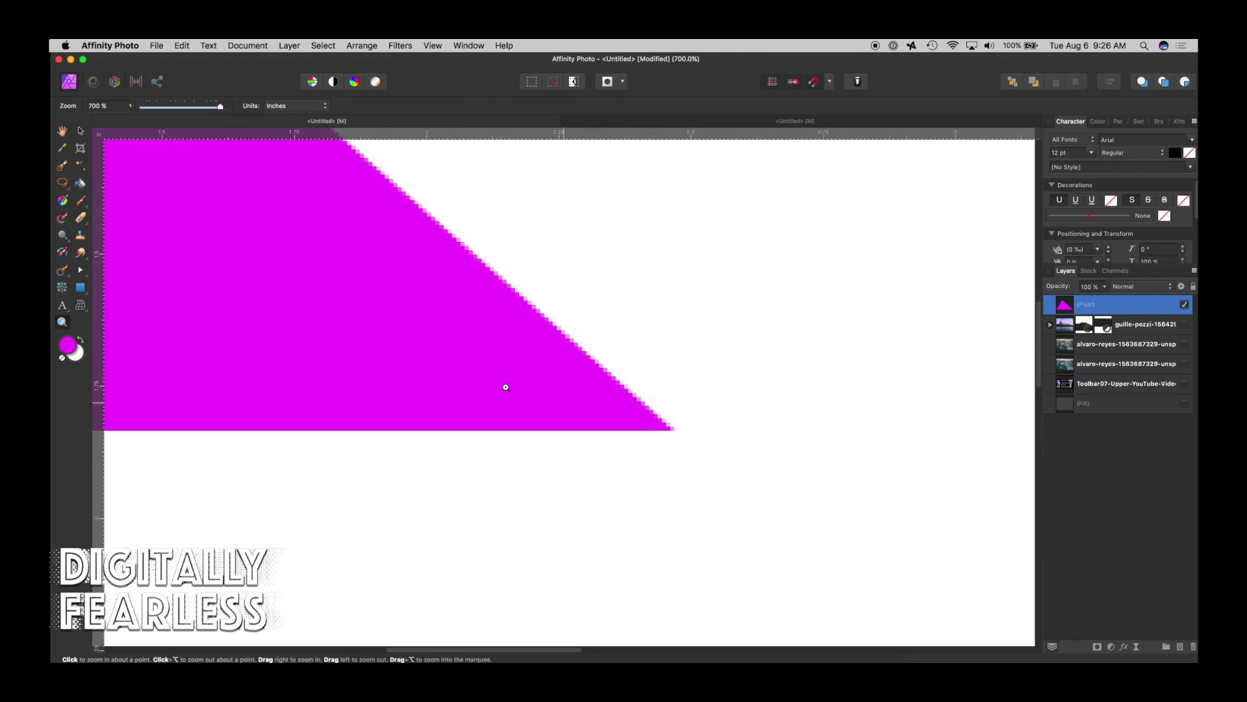
{"action": "left_click", "coordinate": [462, 322]}
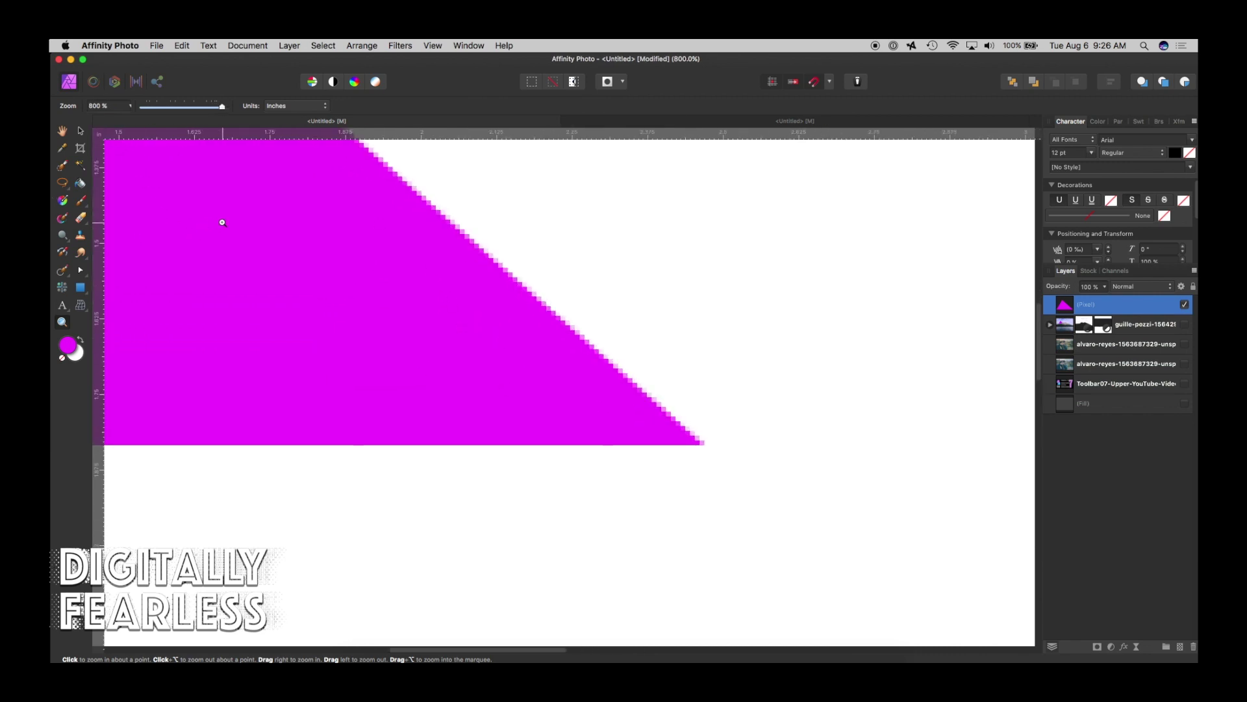
{"action": "key", "text": "super+minus"}
{"action": "key", "text": "super+minus"}
{"action": "key", "text": "super+minus"}
{"action": "key", "text": "super+minus"}
{"action": "key", "text": "super+minus"}
{"action": "key", "text": "v"}
{"action": "key", "text": "super+d"}
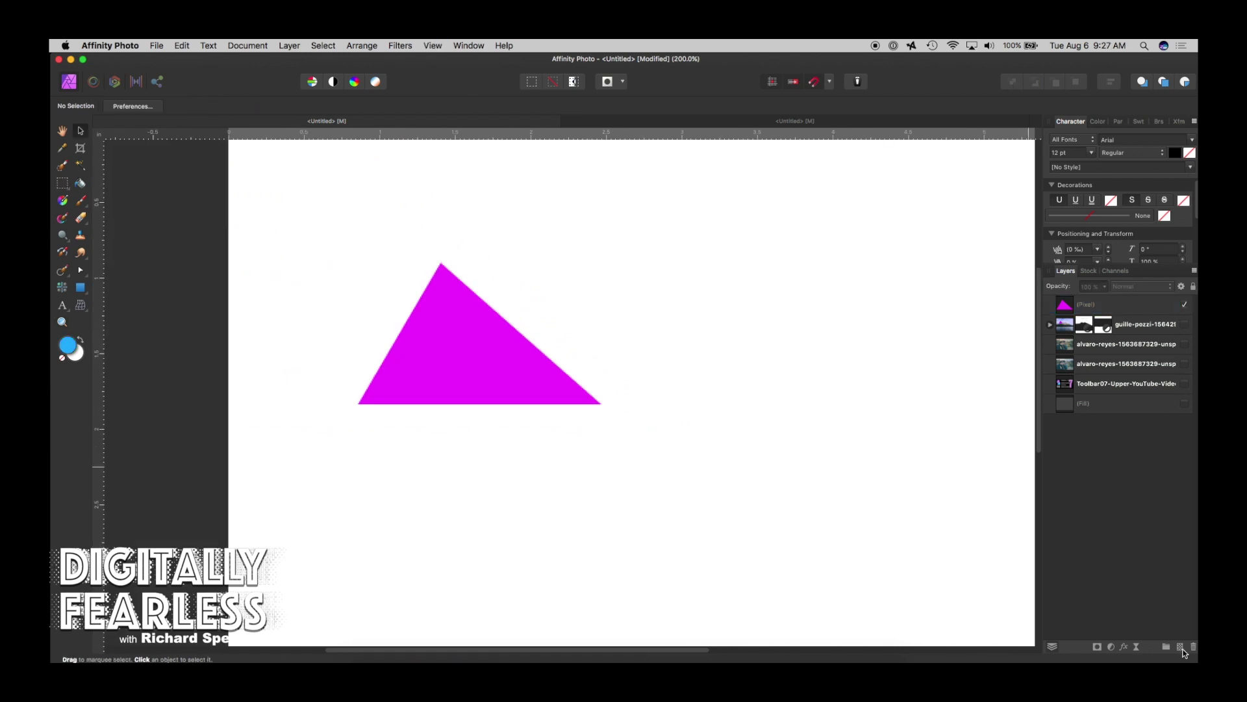
On a new pixel layer, select a square right of the triangle and flood-fill it blue
{"action": "left_click", "coordinate": [1181, 647]}
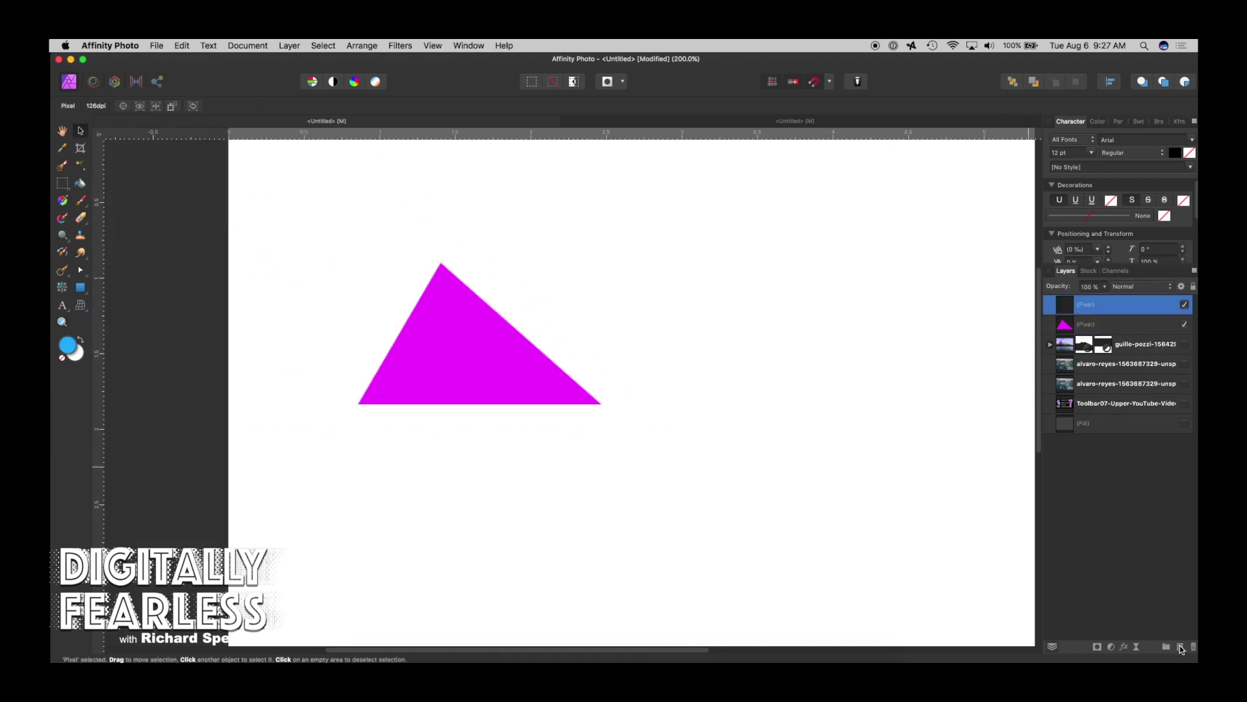
{"action": "left_click", "coordinate": [63, 183]}
{"action": "left_click_drag", "start_coordinate": [640, 265], "coordinate": [774, 389]}
{"action": "left_click", "coordinate": [79, 184]}
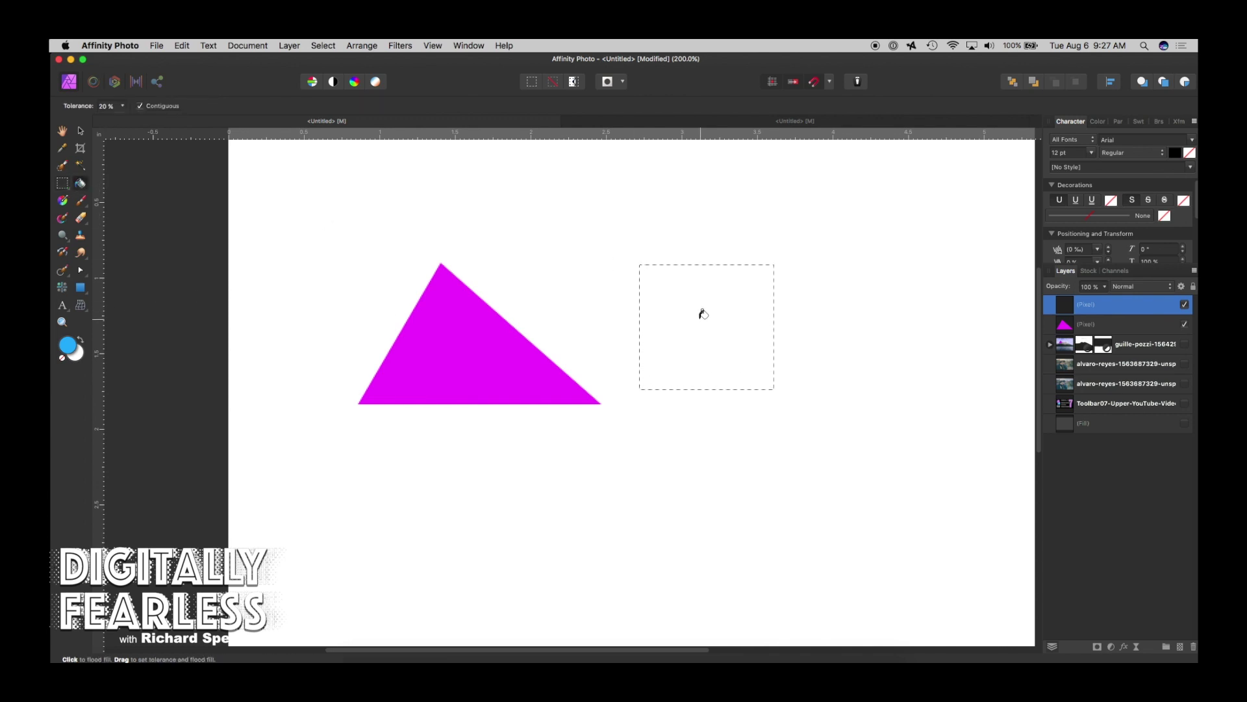
{"action": "left_click", "coordinate": [703, 314]}
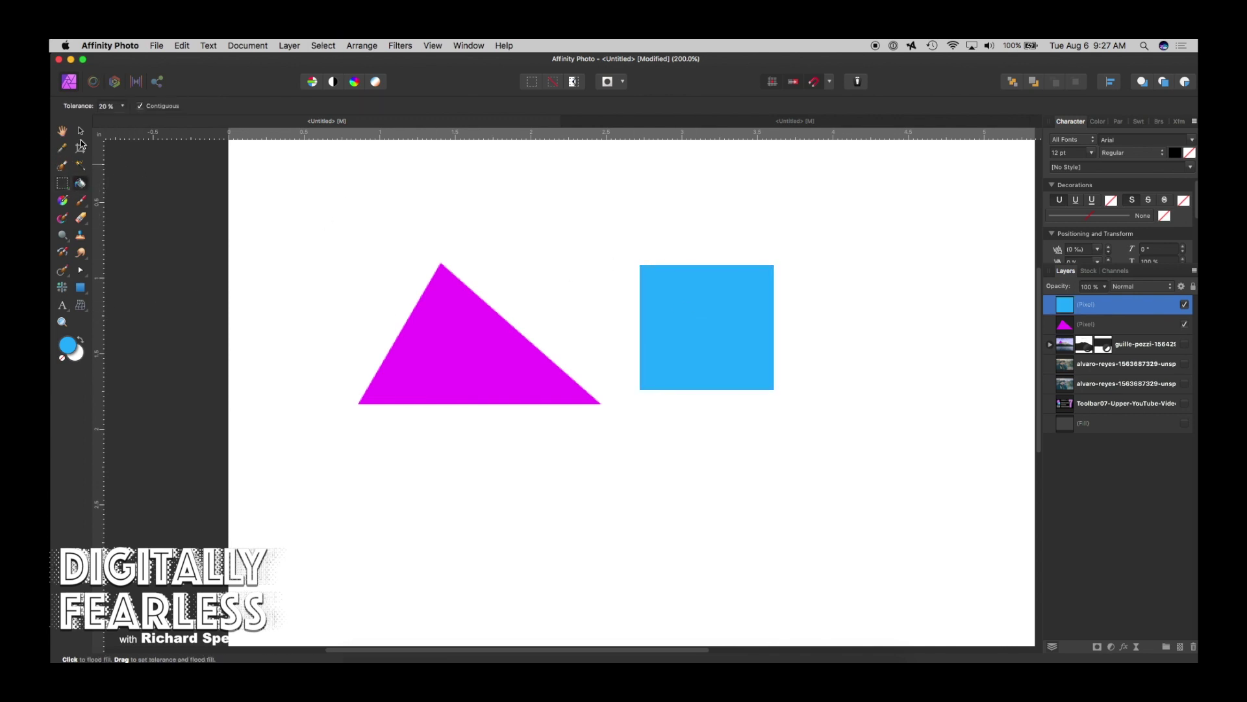
Drag the blue square against the triangle and zoom in on where they meet
{"action": "left_click", "coordinate": [80, 131]}
{"action": "left_click_drag", "start_coordinate": [724, 312], "coordinate": [614, 342]}
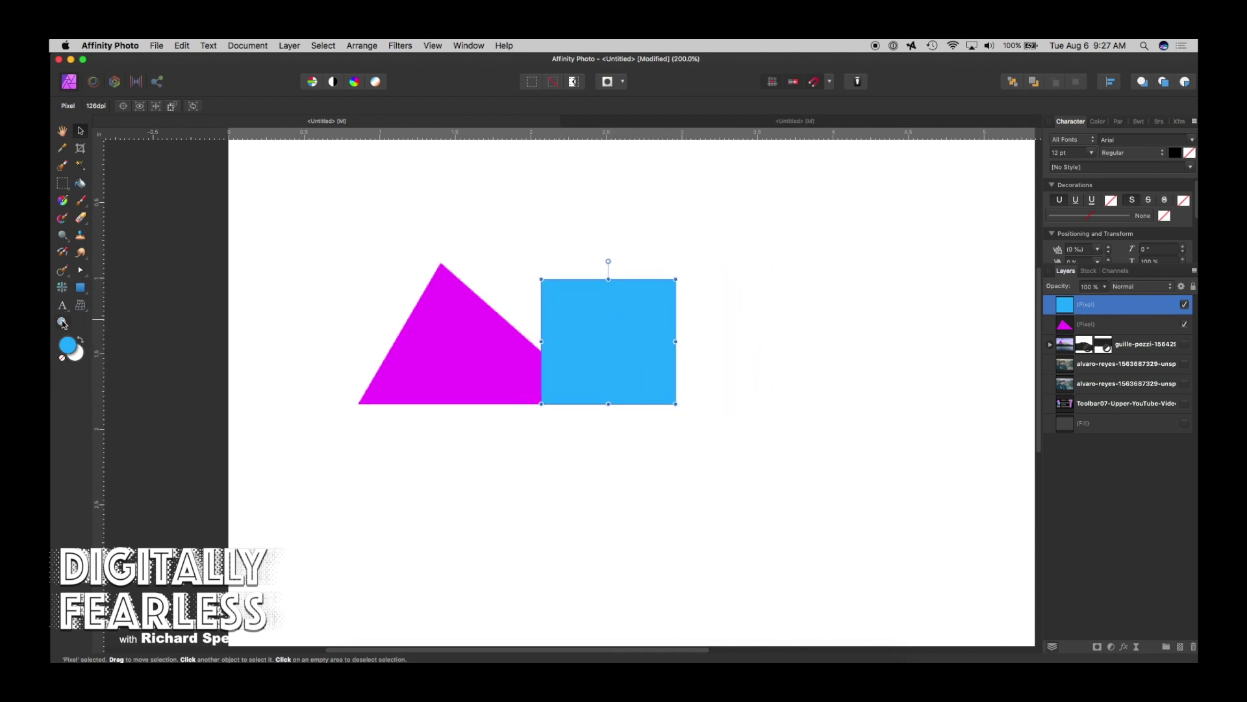
{"action": "left_click", "coordinate": [63, 323]}
{"action": "left_click_drag", "start_coordinate": [538, 315], "coordinate": [600, 353]}
{"action": "key", "text": "v"}
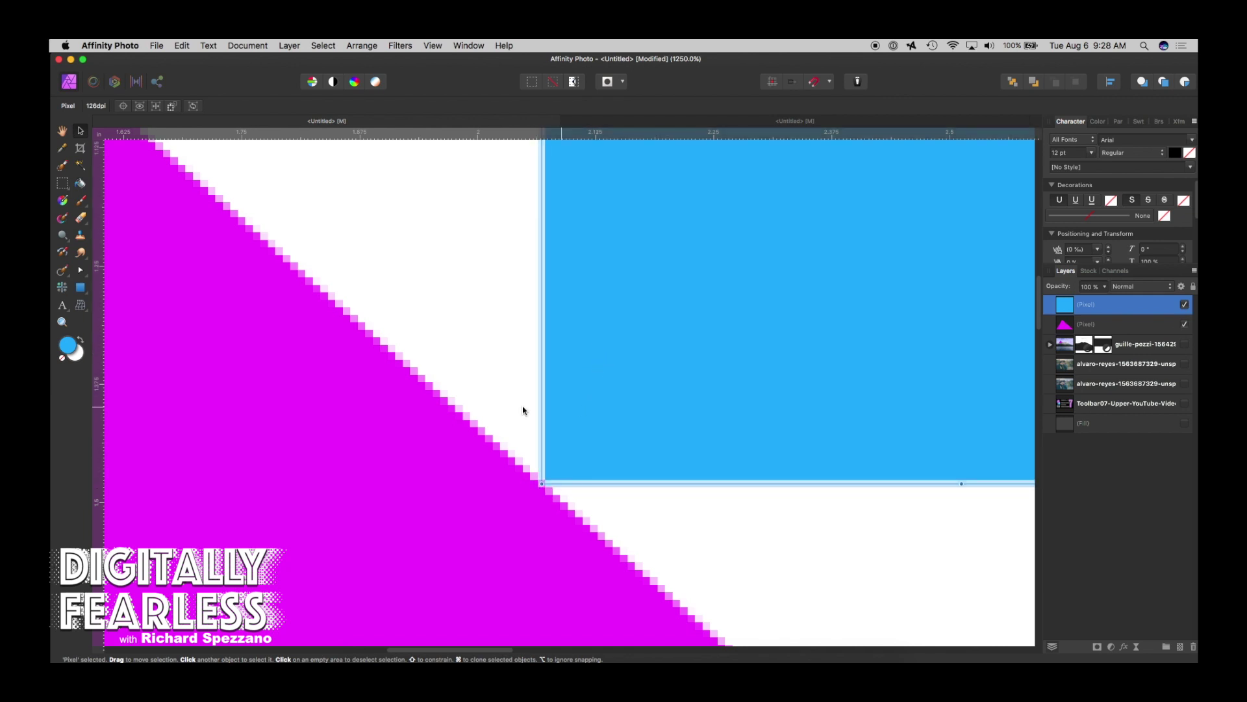
Enable snapping and drag the blue square toward the triangle's slanted edge
{"action": "left_click", "coordinate": [62, 323]}
{"action": "scroll", "coordinate": [553, 492], "scroll_direction": "up", "scroll_amount": 3}
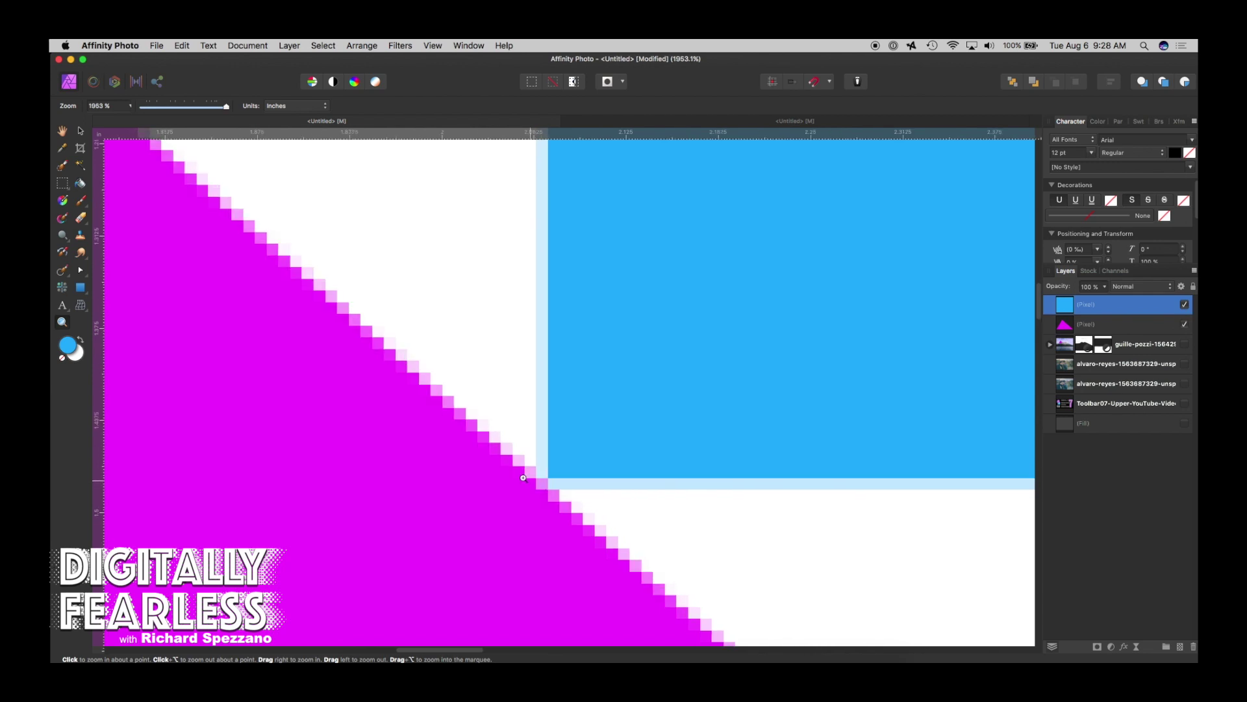
{"action": "left_click", "coordinate": [81, 133]}
{"action": "mouse_move", "coordinate": [582, 292]}
{"action": "left_mouse_down"}
{"action": "mouse_move", "coordinate": [585, 310]}
{"action": "mouse_move", "coordinate": [595, 298]}
{"action": "left_mouse_up"}
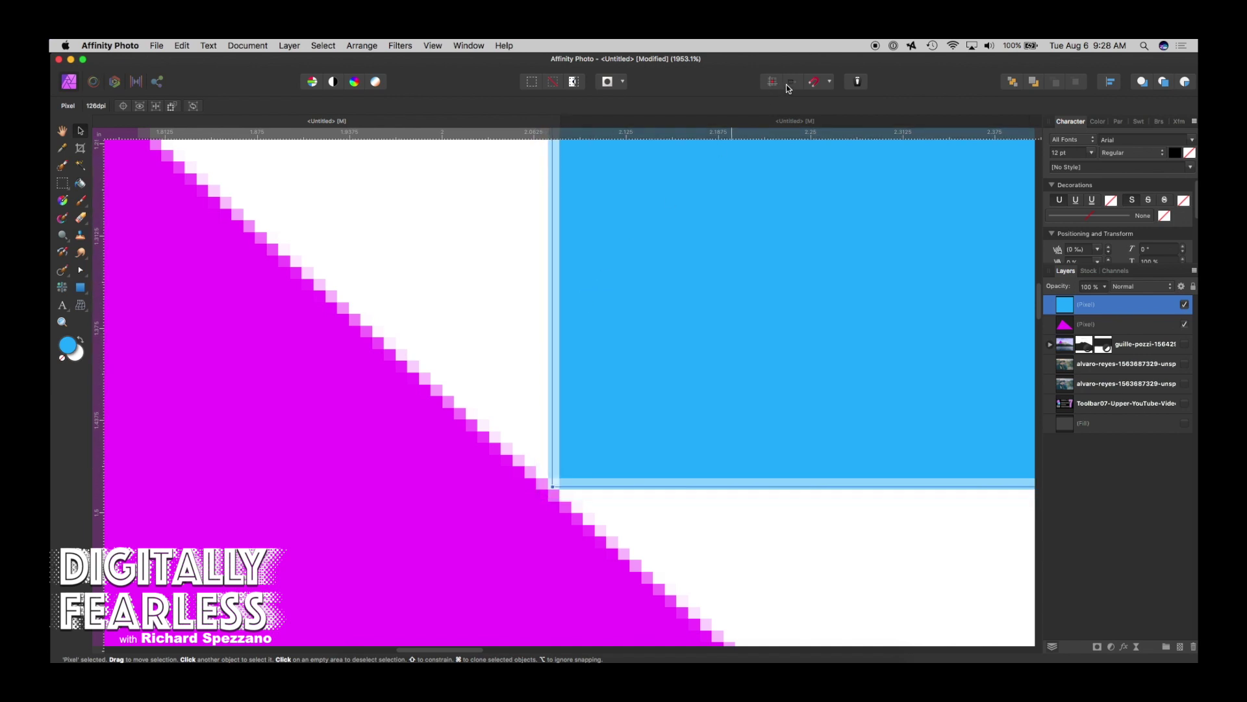
{"action": "left_click", "coordinate": [816, 83]}
{"action": "left_click_drag", "start_coordinate": [759, 214], "coordinate": [696, 157]}
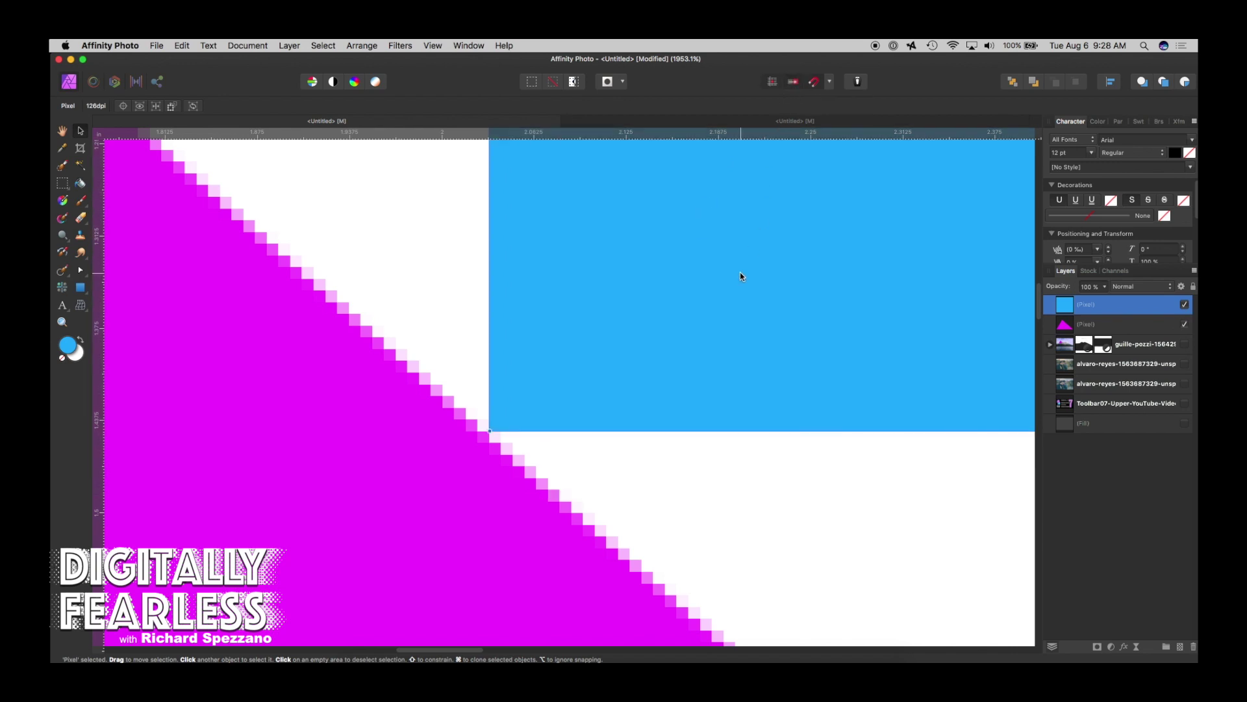
{"action": "left_click_drag", "start_coordinate": [740, 273], "coordinate": [701, 256]}
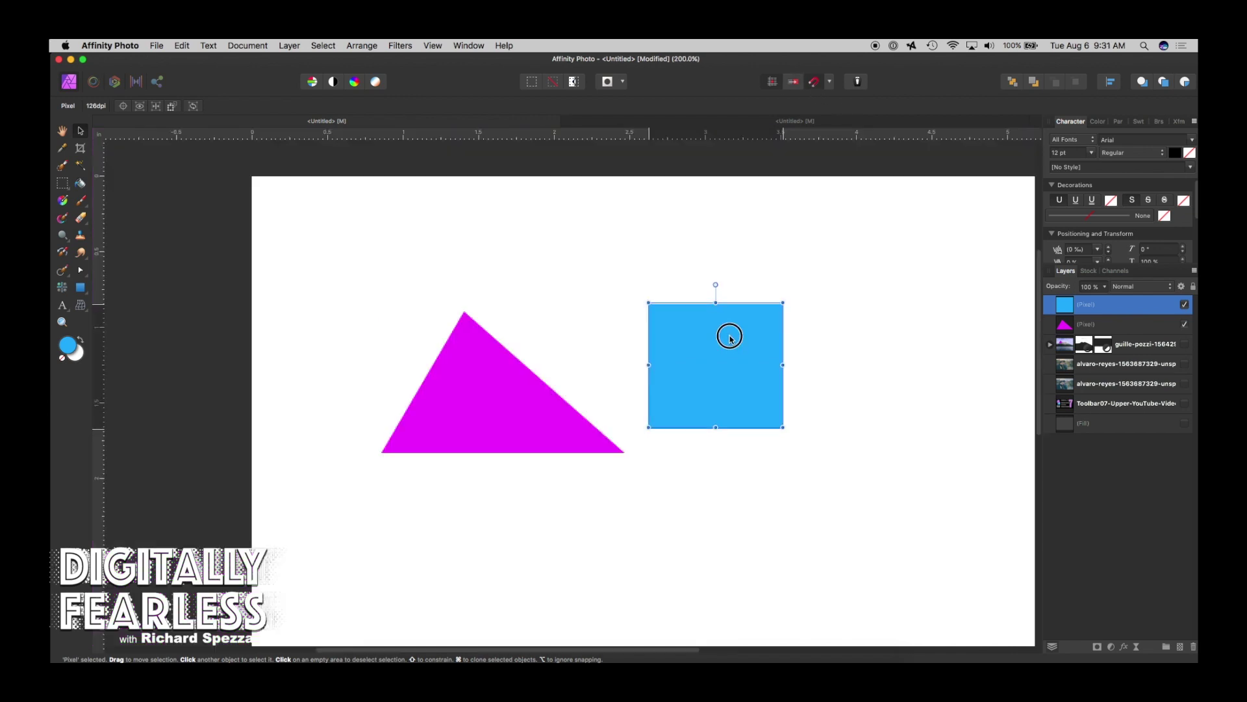
Drag the blue square until its bottom snaps level with the triangle's base
{"action": "left_click_drag", "start_coordinate": [730, 335], "coordinate": [726, 354]}
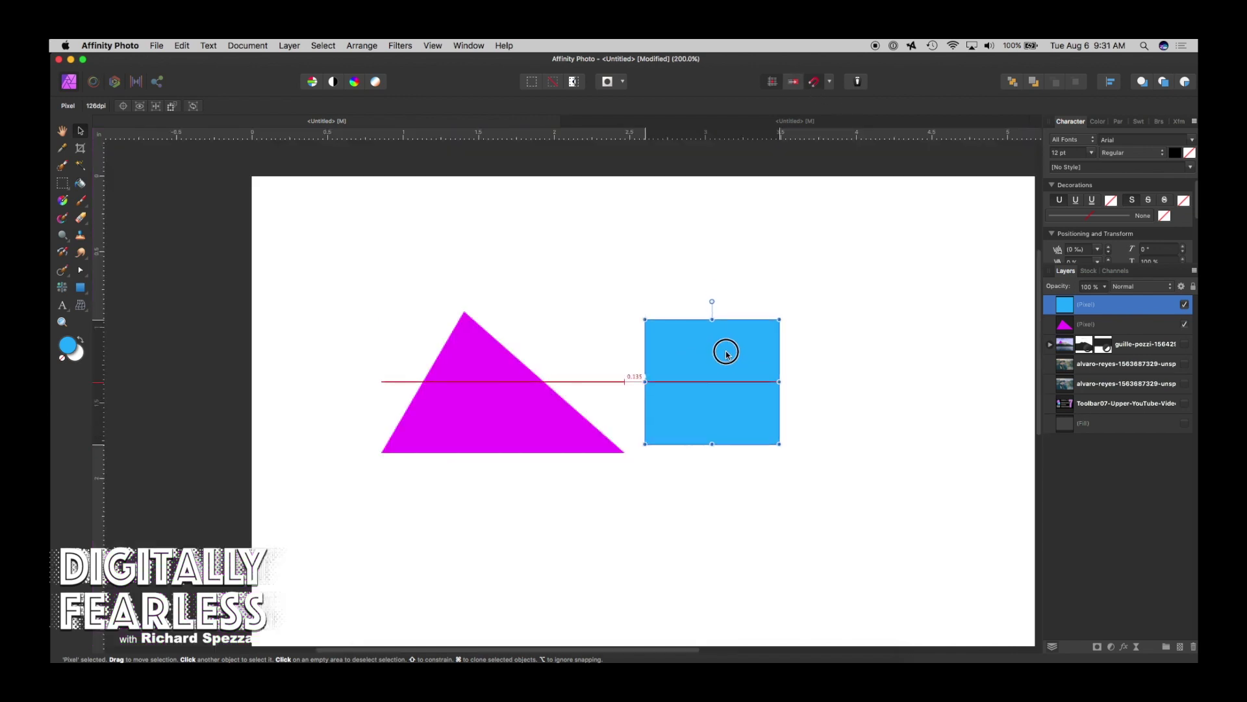
{"action": "left_click_drag", "start_coordinate": [726, 354], "coordinate": [726, 360]}
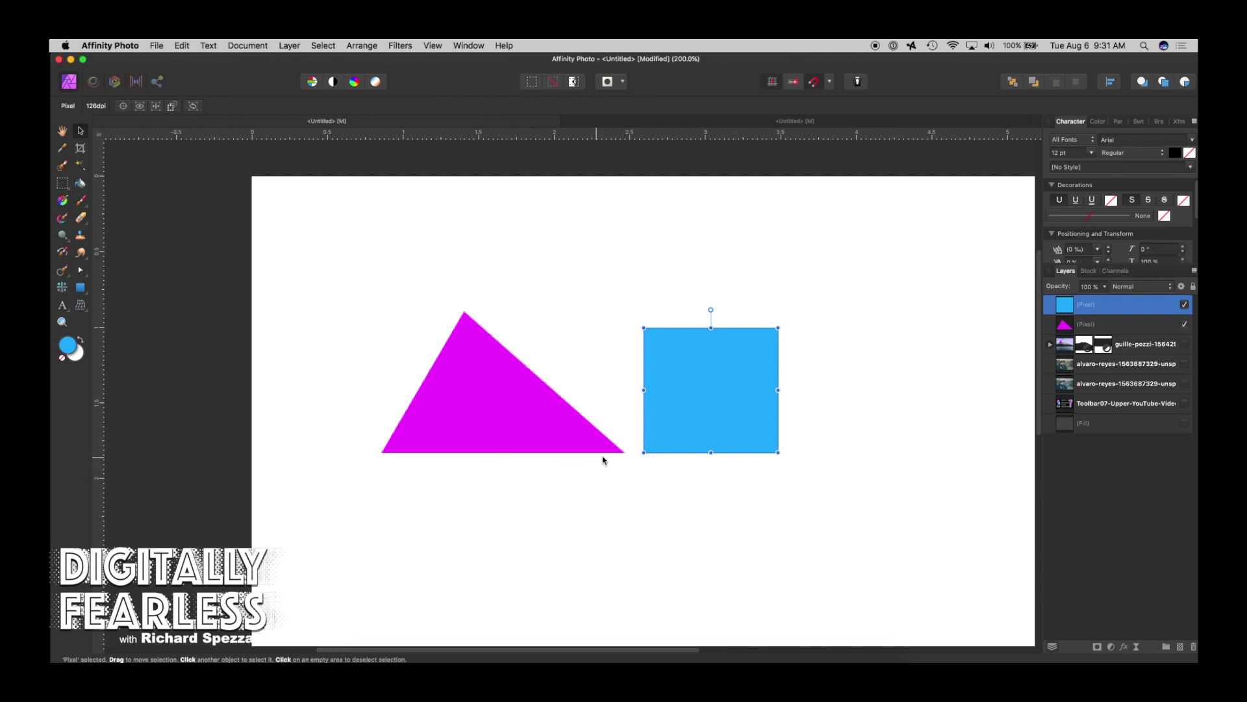
{"action": "left_click_drag", "start_coordinate": [705, 412], "coordinate": [699, 322]}
{"action": "left_click", "coordinate": [792, 83]}
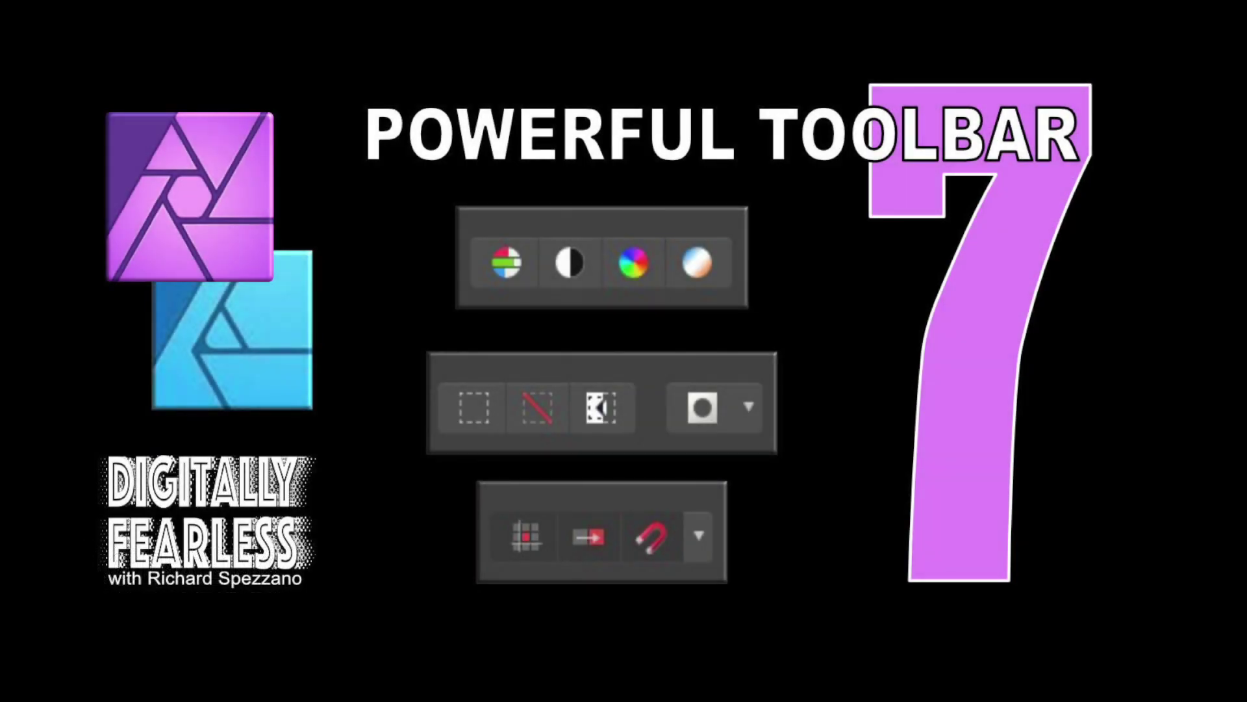